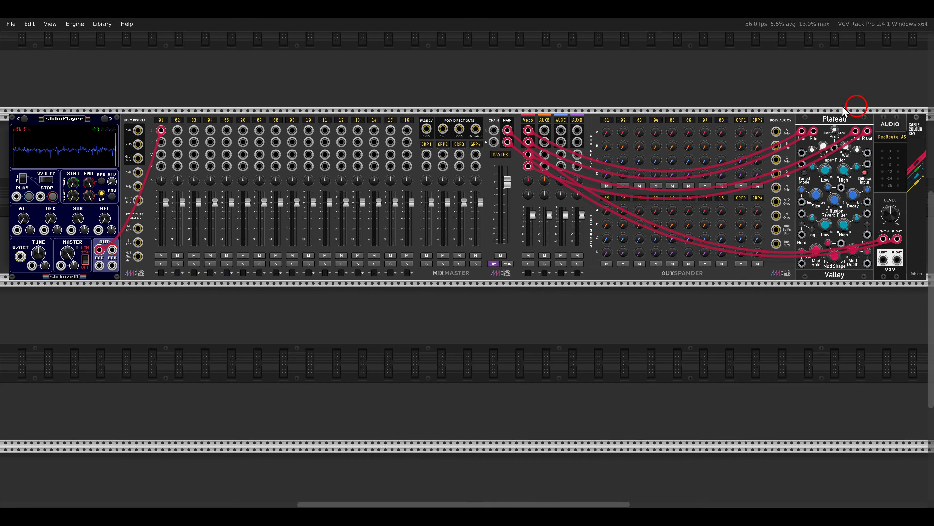
pyautogui.moveTo(501, 90)
pyautogui.mouseDown()
pyautogui.moveTo(504, 210)
pyautogui.moveTo(549, 100)
pyautogui.mouseUp()
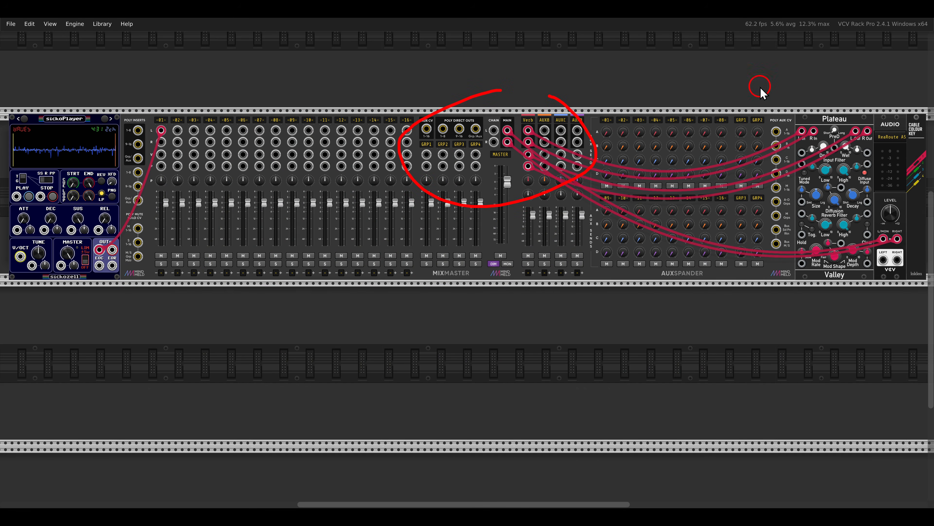
pyautogui.moveTo(845, 105)
pyautogui.mouseDown()
pyautogui.moveTo(863, 135)
pyautogui.moveTo(858, 125)
pyautogui.mouseUp()
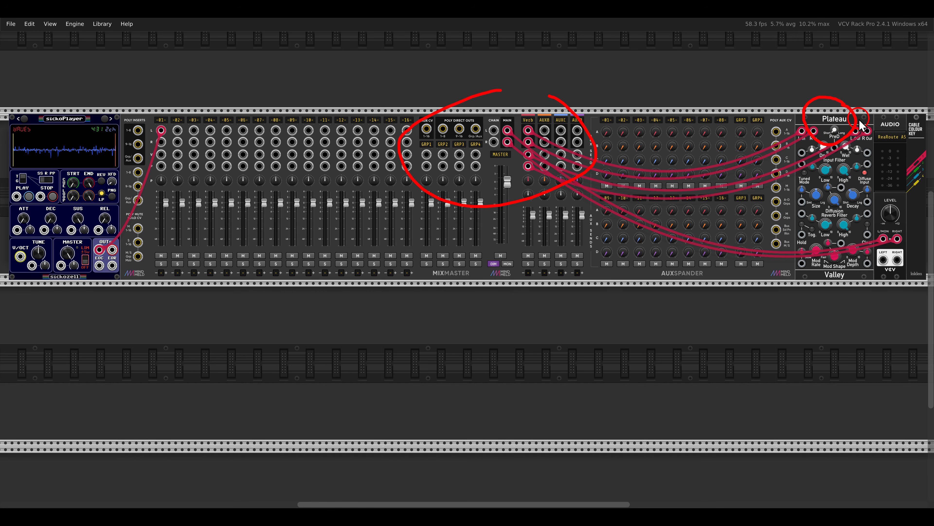
pyautogui.moveTo(917, 111)
pyautogui.mouseDown()
pyautogui.moveTo(899, 125)
pyautogui.moveTo(927, 140)
pyautogui.moveTo(918, 112)
pyautogui.mouseUp()
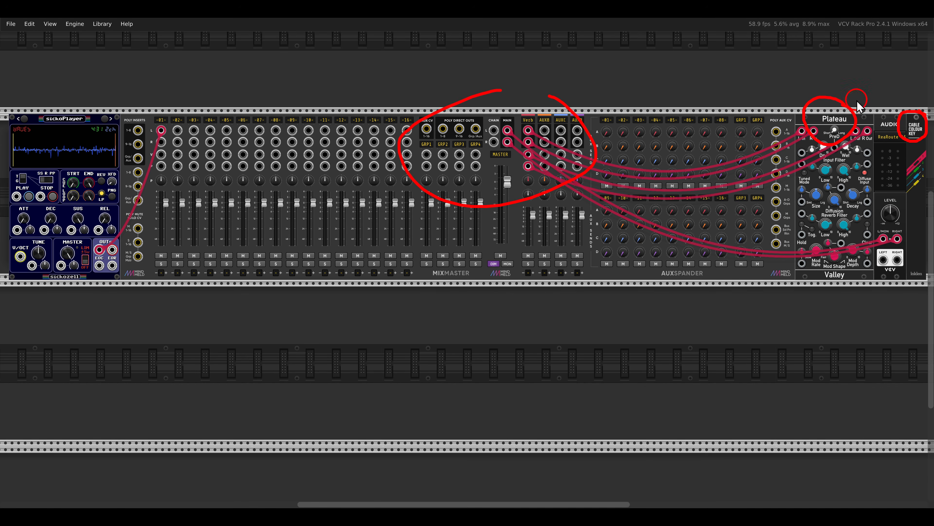
pyautogui.moveTo(846, 90); pyautogui.dragTo(842, 96)
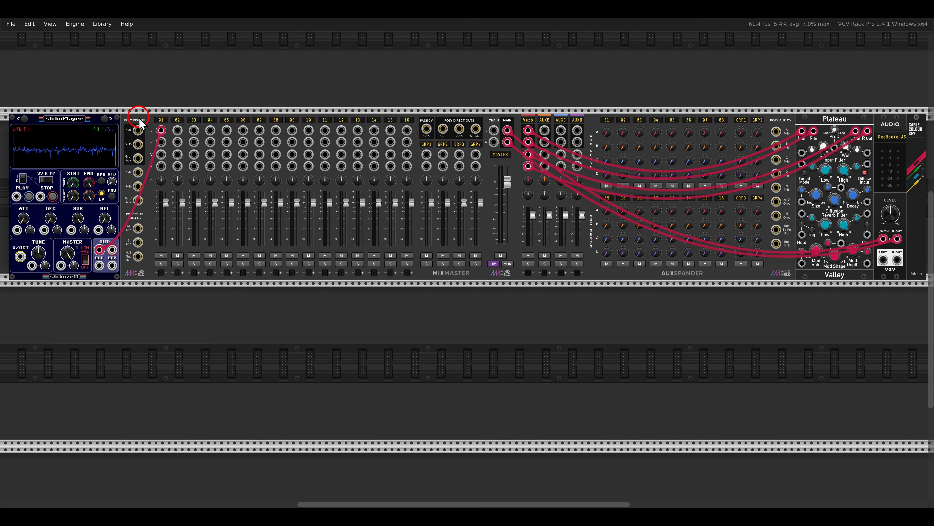
pyautogui.moveTo(86, 104)
pyautogui.mouseDown()
pyautogui.moveTo(41, 102)
pyautogui.moveTo(86, 110)
pyautogui.mouseUp()
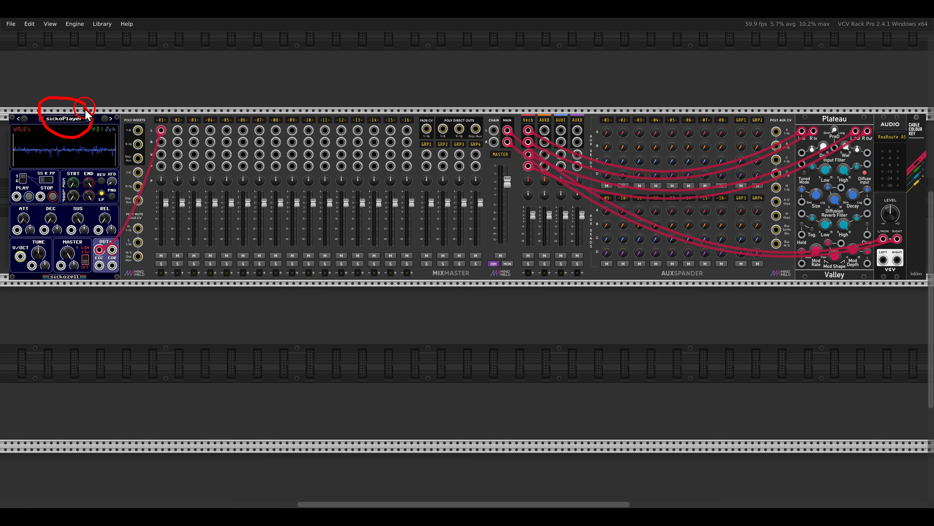
pyautogui.press('Escape')
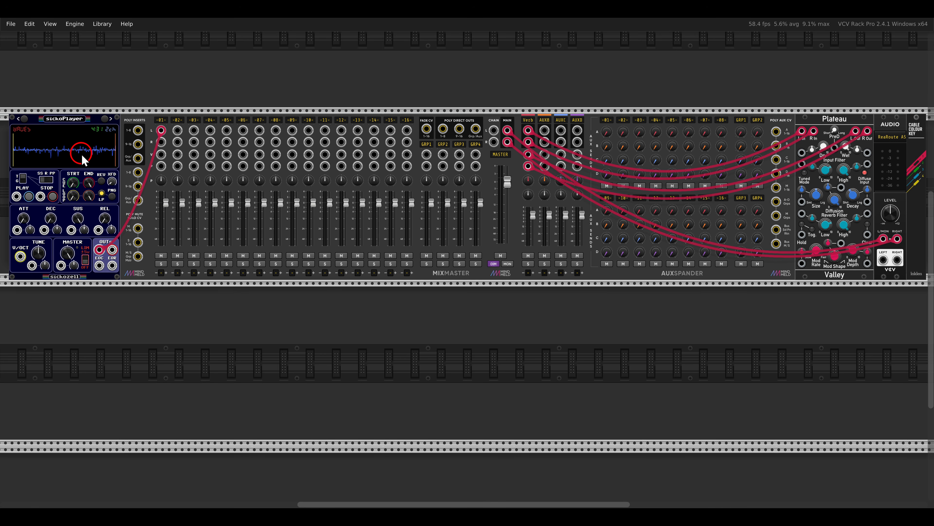
# - Start playback of the waves sample in sickoPlayer and unplug its output cable from mixer channel 1
pyautogui.click(29, 197)
pyautogui.click(145, 235)
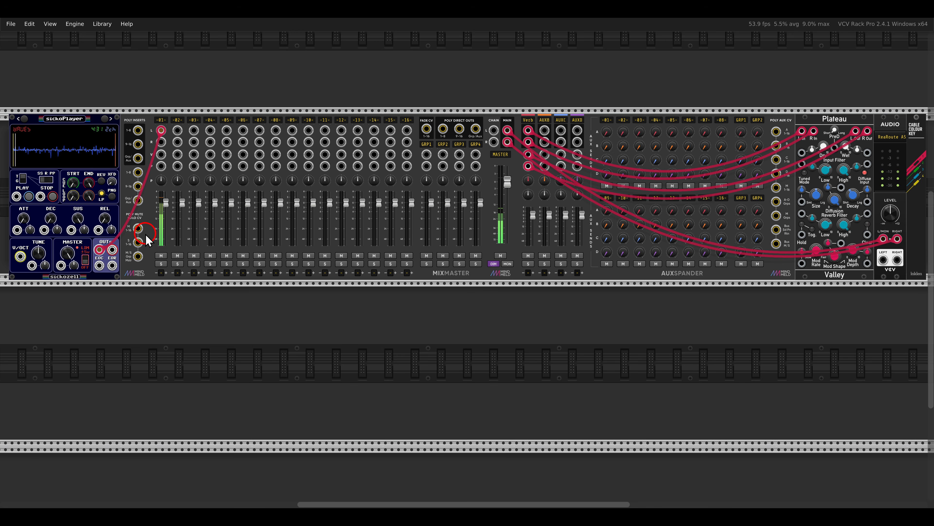
pyautogui.moveTo(161, 130); pyautogui.dragTo(141, 99)
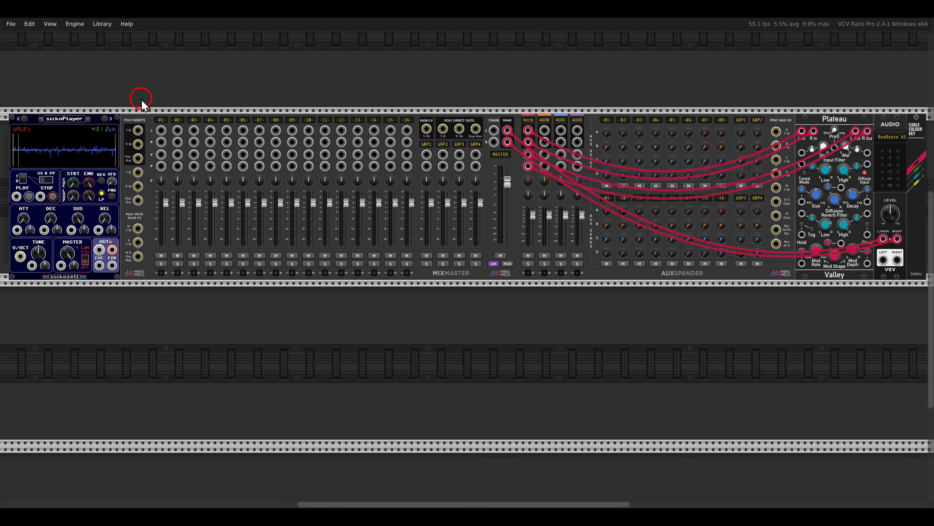
# - Add a Bogaudio FOLLOW module in the empty row below and patch sickoPlayer's left output into its input
pyautogui.moveTo(184, 369); pyautogui.dragTo(291, 300)
pyautogui.rightClick(274, 284)
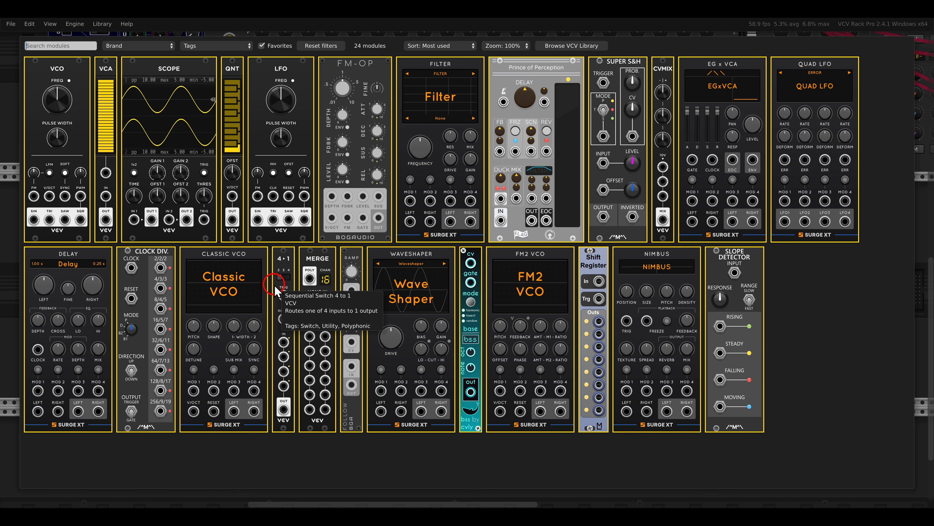
pyautogui.moveTo(345, 275); pyautogui.dragTo(241, 268)
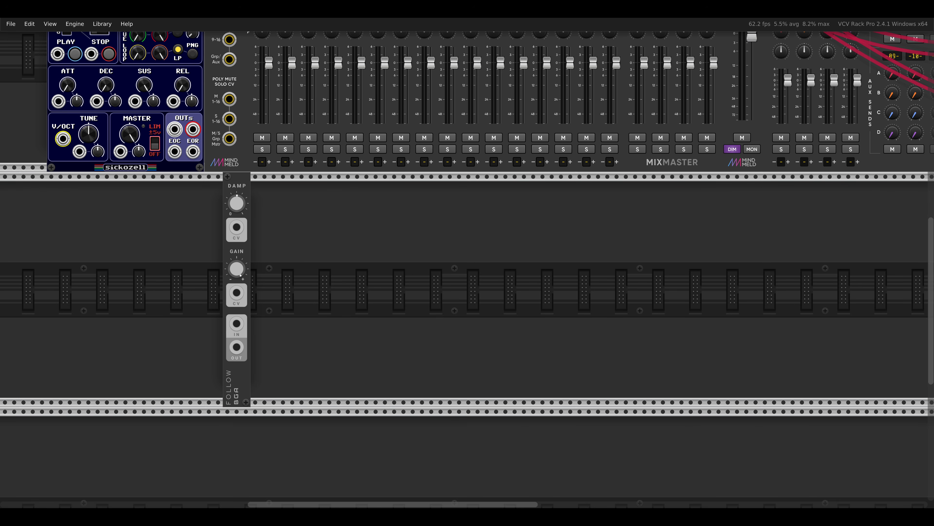
pyautogui.moveTo(404, 281); pyautogui.dragTo(454, 272)
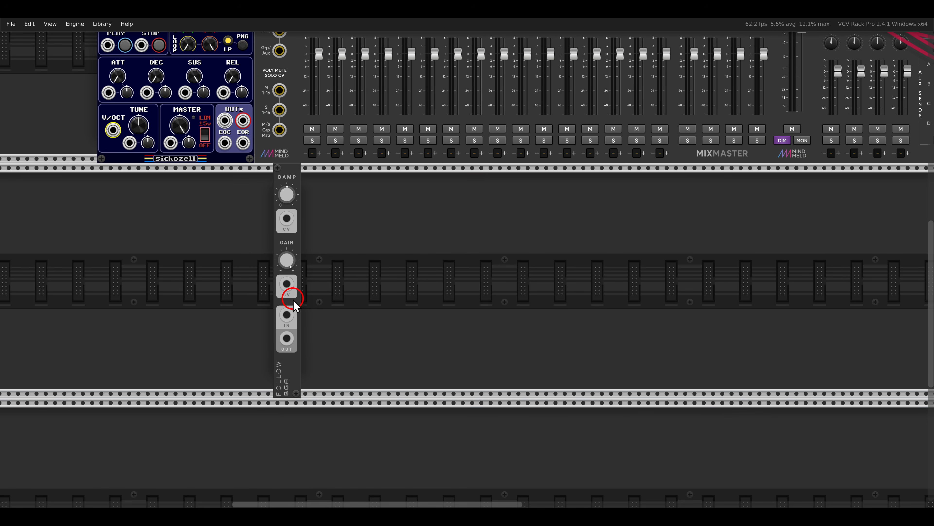
pyautogui.moveTo(294, 302); pyautogui.dragTo(223, 120)
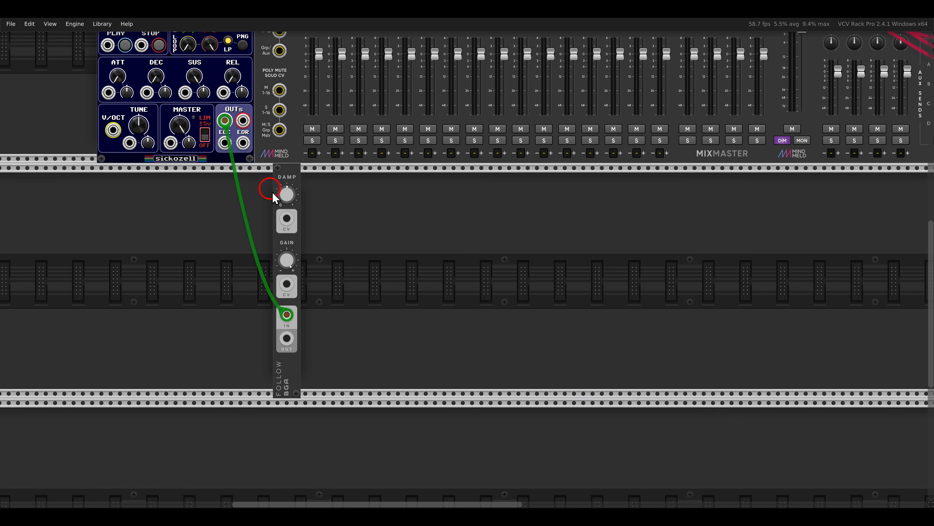
# - Add a Scope with FOLLOW's output patched into its input 1, and move both modules directly under sickoPlayer
pyautogui.rightClick(369, 265)
pyautogui.moveTo(141, 126); pyautogui.dragTo(362, 254)
pyautogui.moveTo(286, 338); pyautogui.dragTo(316, 369)
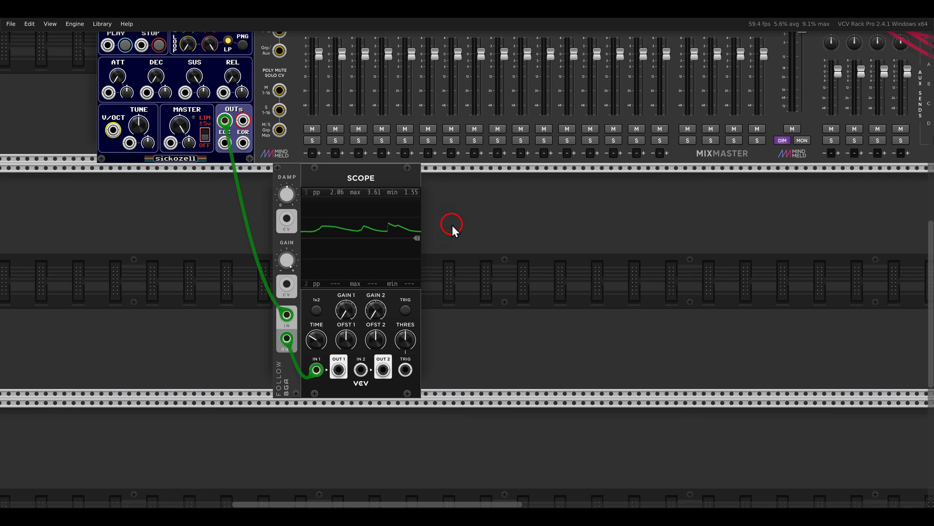
pyautogui.moveTo(454, 230); pyautogui.dragTo(123, 183)
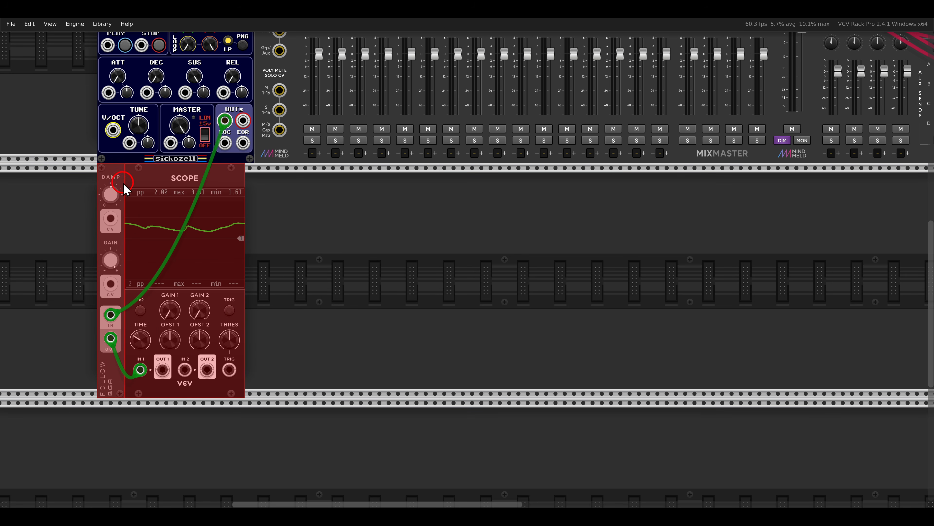
pyautogui.click(477, 272)
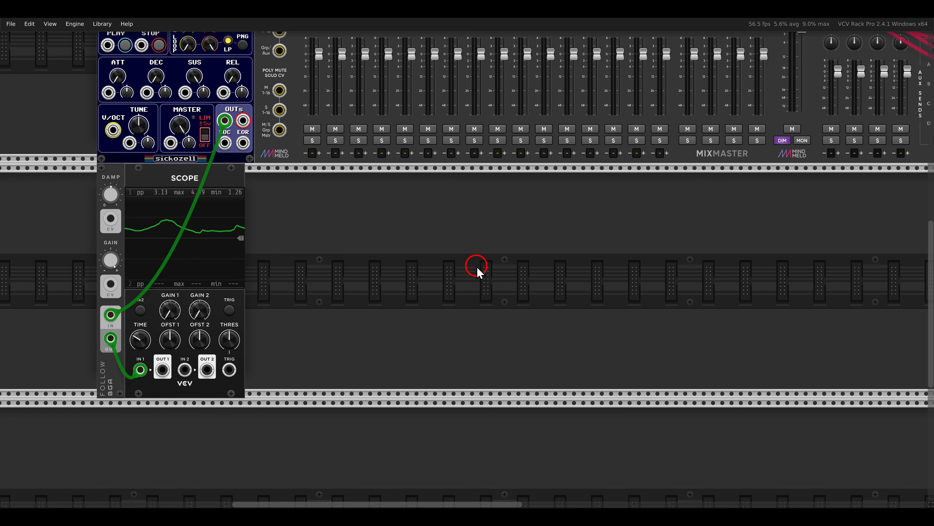
# - Add a VCO with a VCA beside it in the same row as the Scope
pyautogui.rightClick(477, 271)
pyautogui.moveTo(70, 95); pyautogui.dragTo(316, 278)
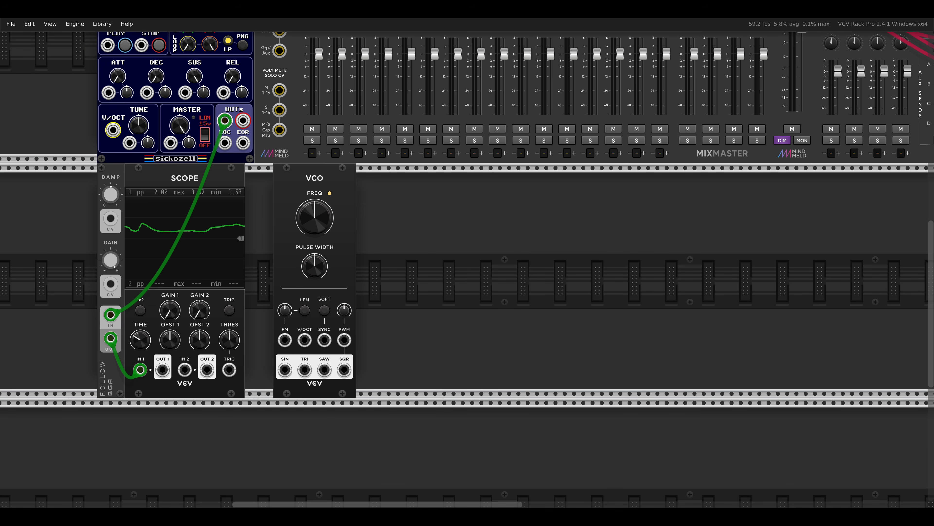
pyautogui.rightClick(619, 202)
pyautogui.moveTo(184, 94); pyautogui.dragTo(370, 253)
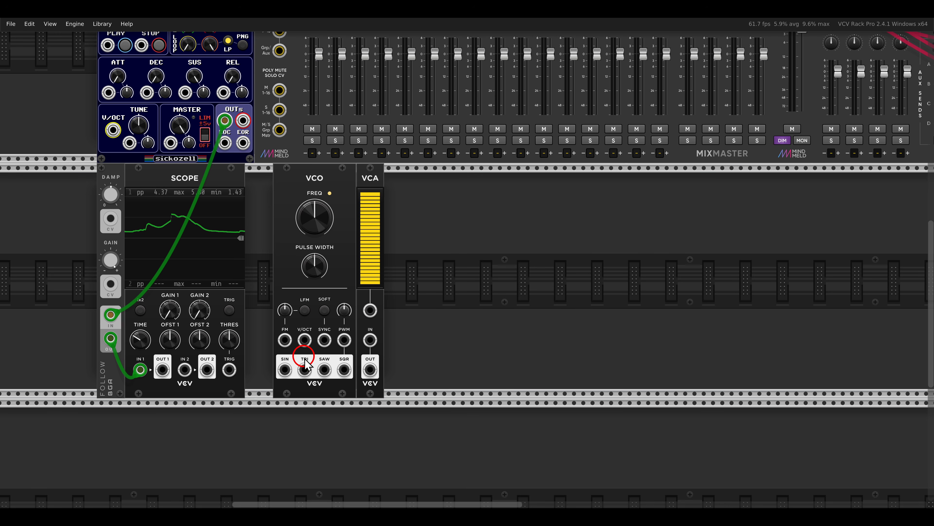
# - Patch the VCO's triangle output through the VCA into mixer channel 1 left, and FOLLOW's output into the VCA's CV input
pyautogui.moveTo(305, 364); pyautogui.dragTo(312, 94)
pyautogui.scroll(3, 370, 371)
pyautogui.scroll(-2, 314, 115)
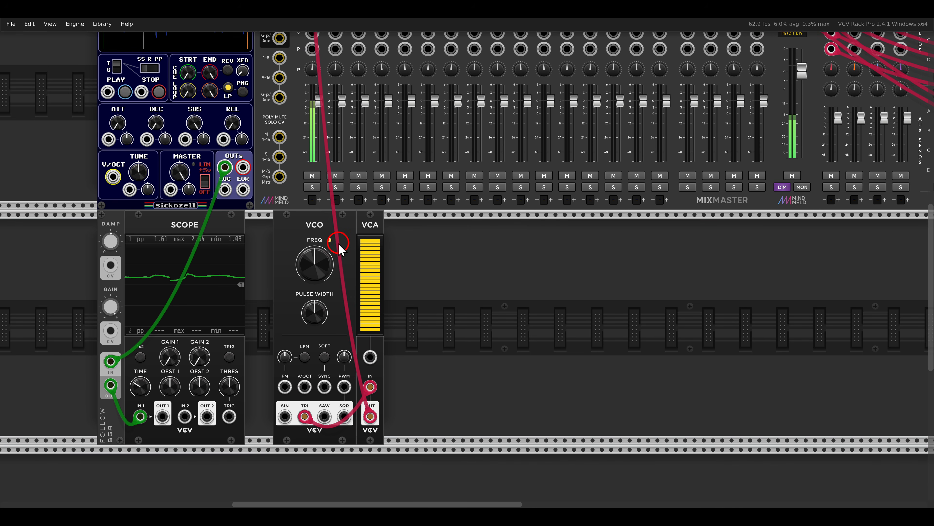
pyautogui.moveTo(339, 244); pyautogui.dragTo(385, 219)
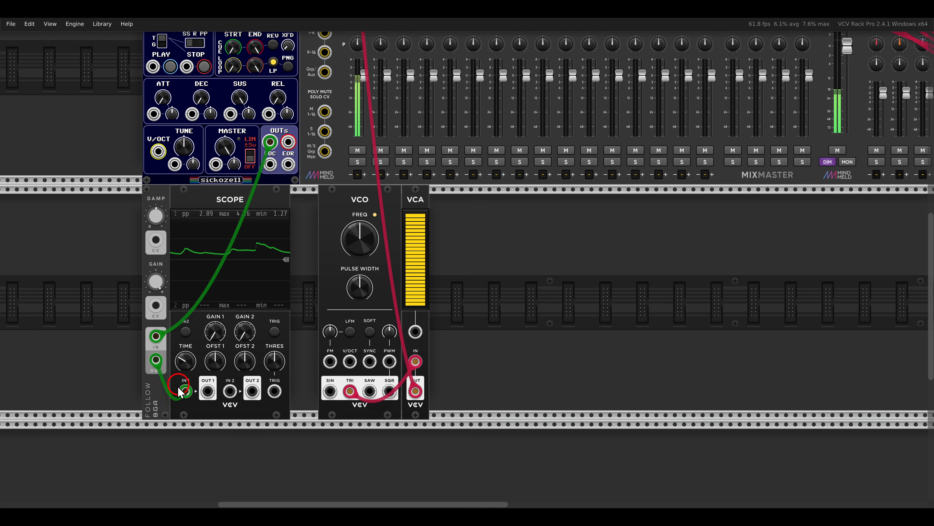
pyautogui.moveTo(186, 391); pyautogui.dragTo(415, 331)
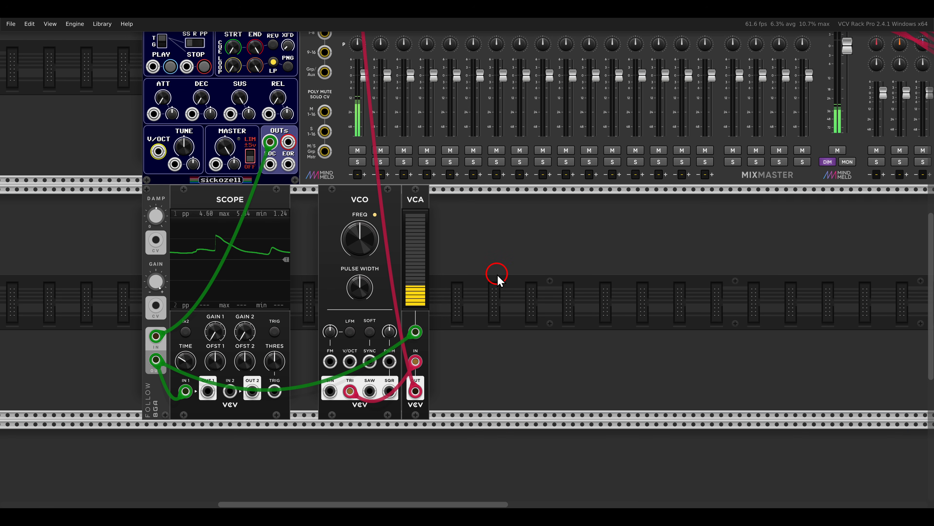
# - Turn down sickoPlayer's Tune and lower the Scope's Time setting
pyautogui.moveTo(470, 241); pyautogui.dragTo(539, 350)
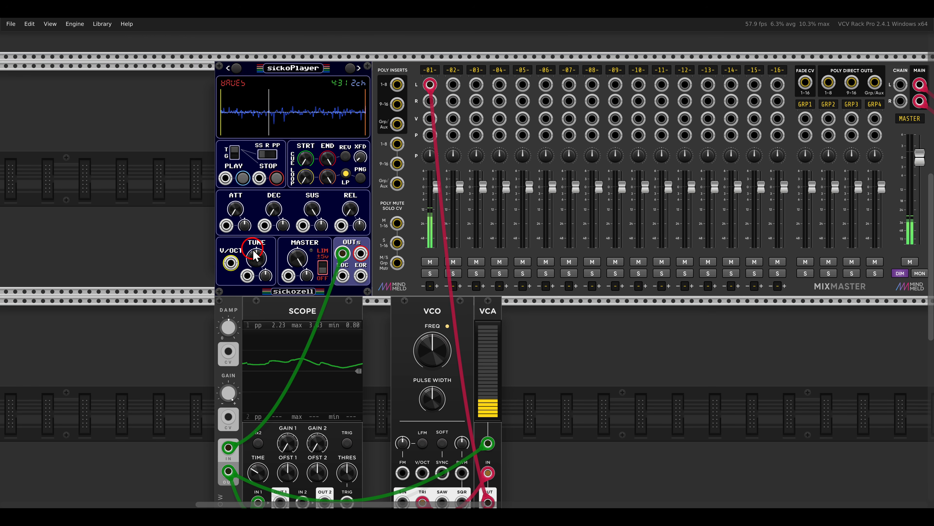
pyautogui.moveTo(257, 259); pyautogui.dragTo(259, 297)
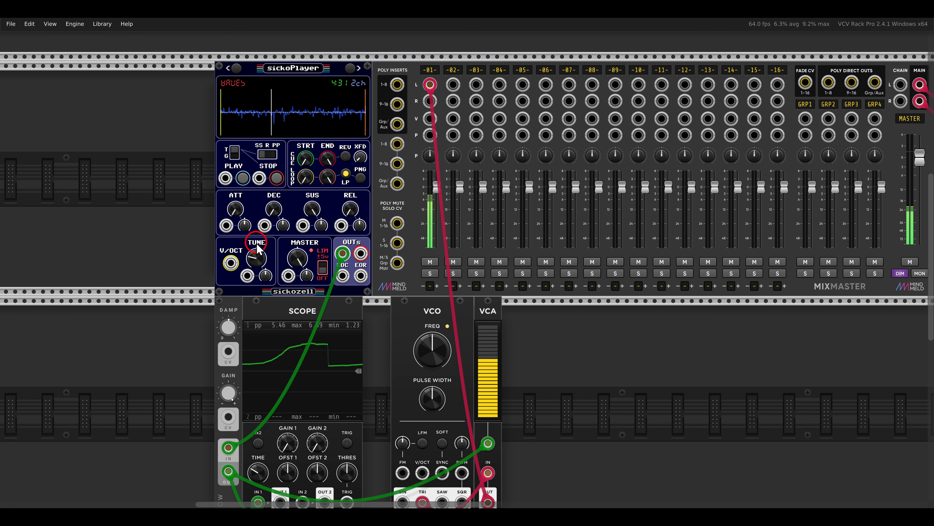
pyautogui.scroll(-2, 548, 338)
pyautogui.scroll(-4, 548, 336)
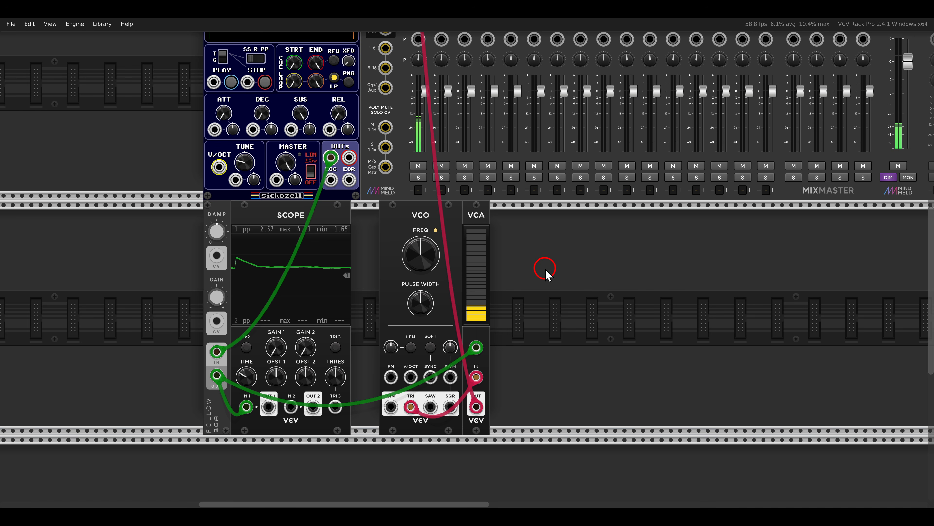
pyautogui.moveTo(249, 379); pyautogui.dragTo(249, 384)
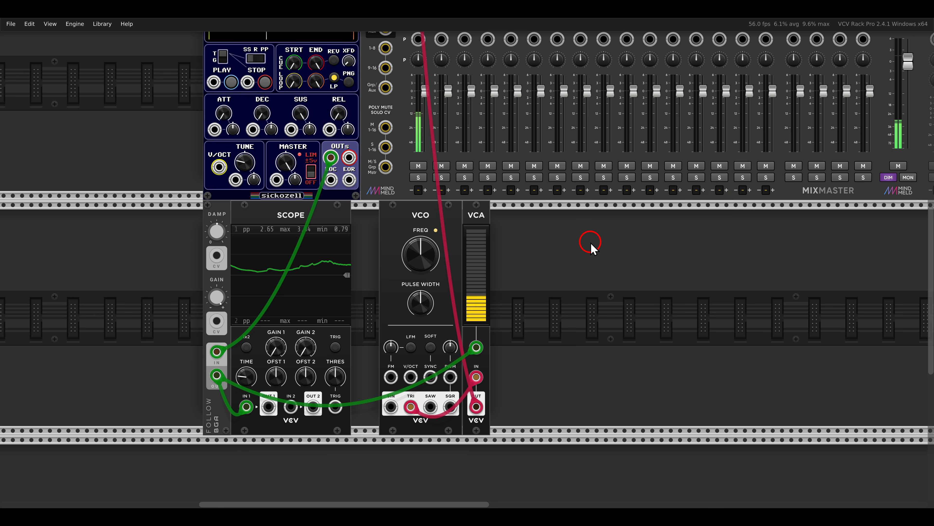
# - Add a Surge XT Waveshaper next to the VCA and set its type to the Soft Single Fold wavefolder
pyautogui.rightClick(593, 258)
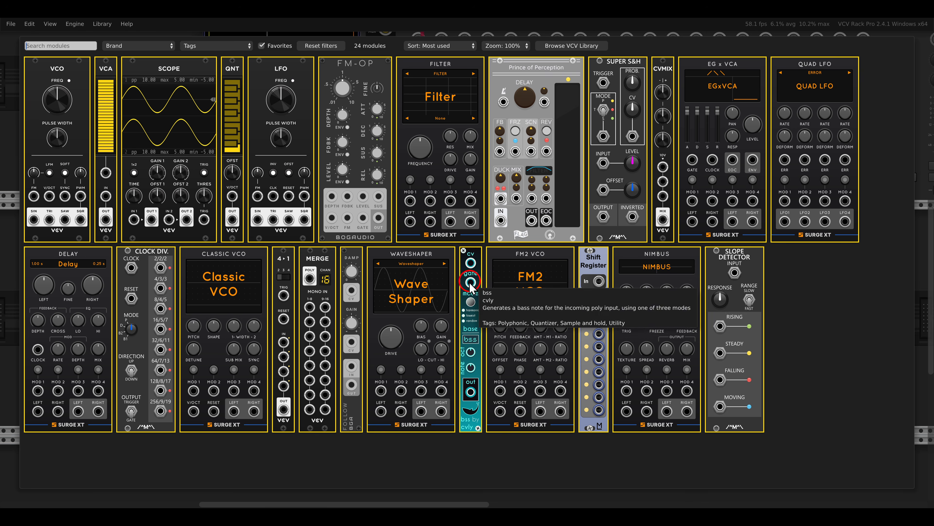
pyautogui.click(428, 278)
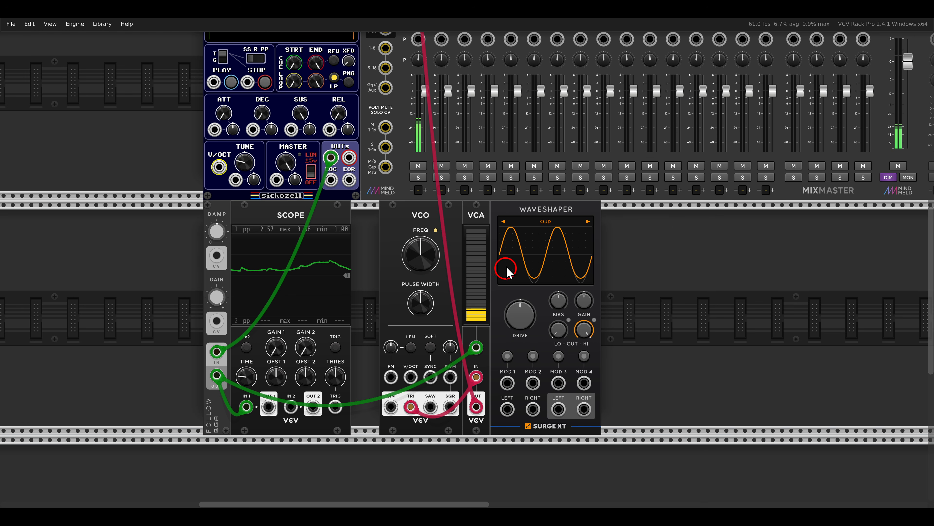
pyautogui.click(535, 222)
pyautogui.moveTo(563, 291)
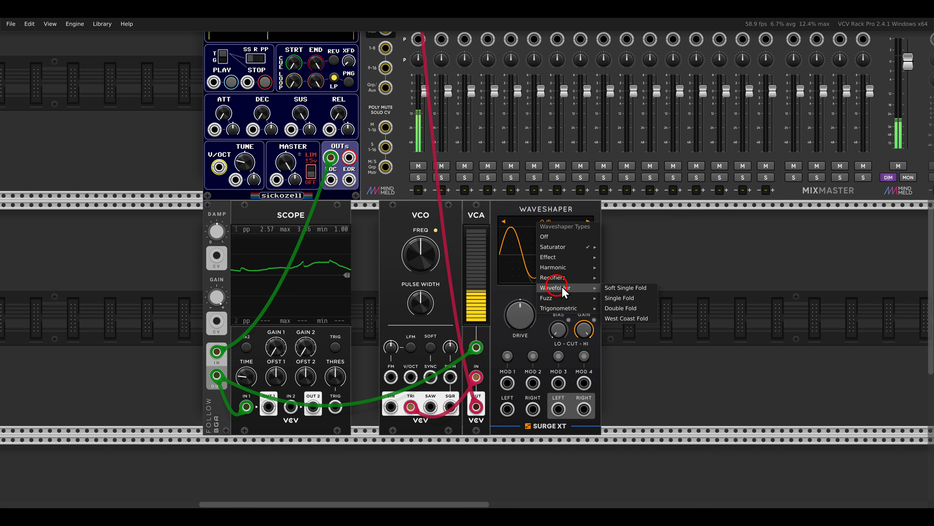
pyautogui.click(620, 289)
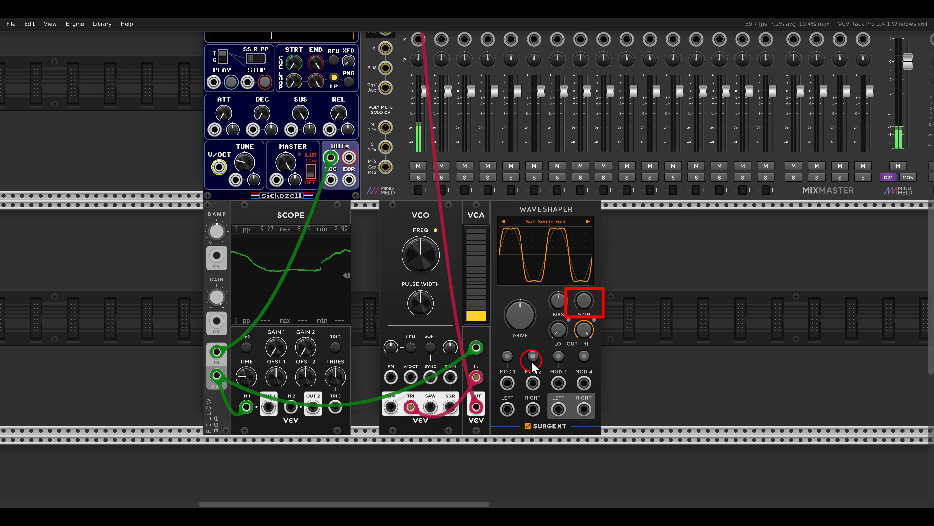
# - Reroute the VCO's triangle signal through the Waveshaper's left input and output instead of the VCA, with FOLLOW's envelope feeding Mod 1
pyautogui.moveTo(476, 407); pyautogui.dragTo(557, 410)
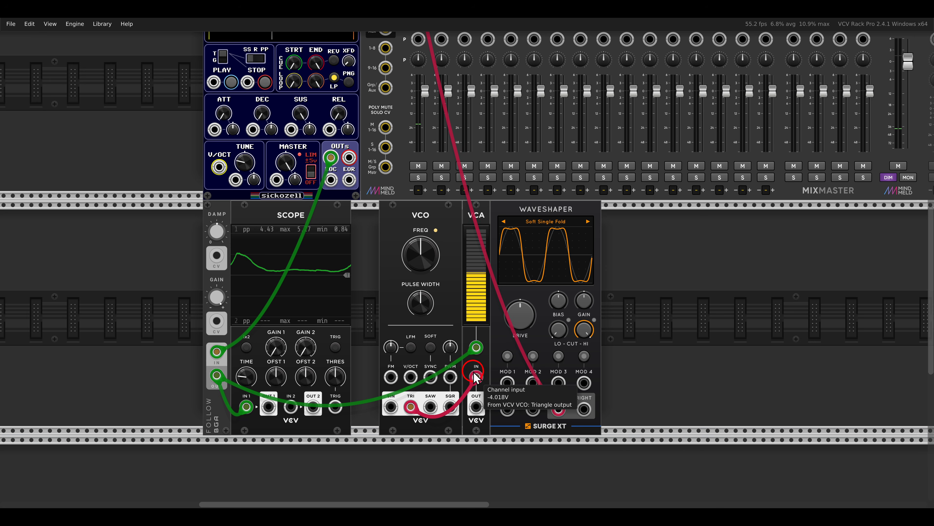
pyautogui.moveTo(476, 376); pyautogui.dragTo(507, 408)
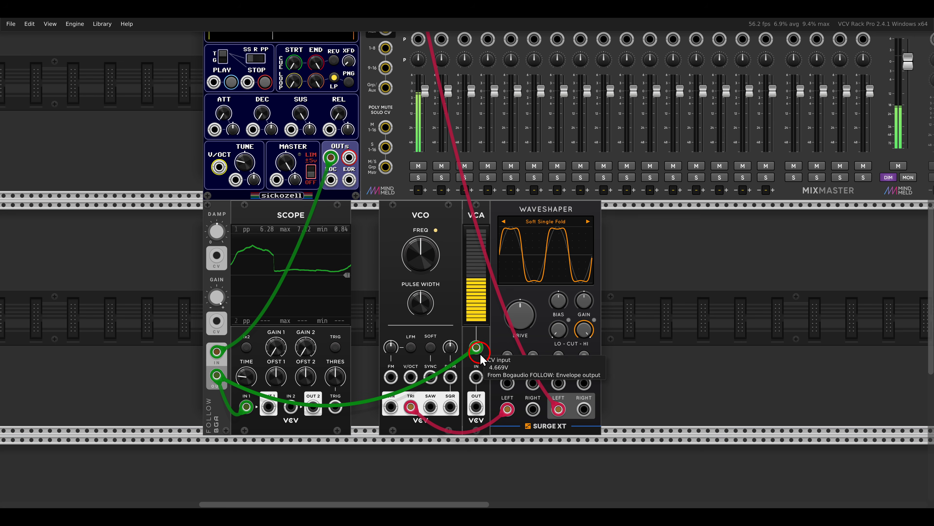
pyautogui.moveTo(476, 347); pyautogui.dragTo(507, 383)
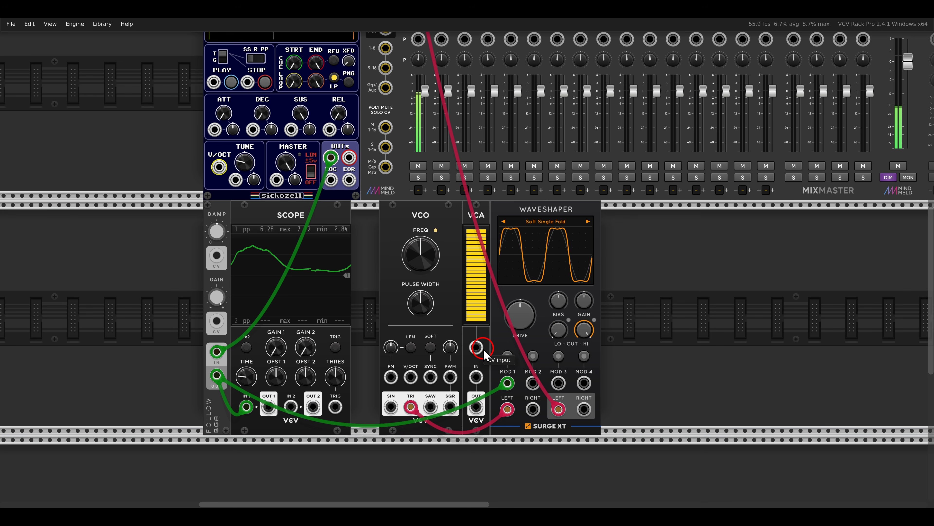
# - Delete the unused VCA and move the Waveshaper up against the VCO
pyautogui.press('Delete')
pyautogui.moveTo(511, 209); pyautogui.dragTo(483, 208)
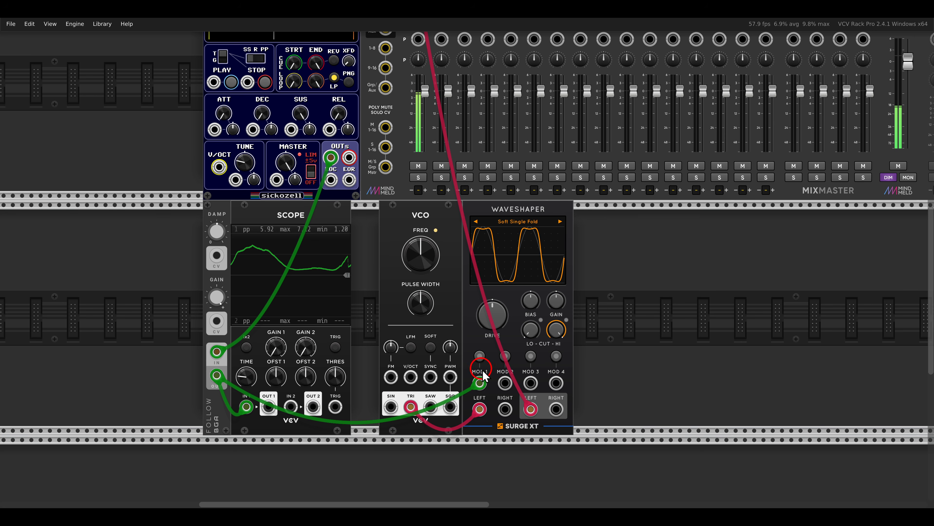
# - Lower the Waveshaper's Drive to near its minimum and assign Mod 1 to modulate it upward over nearly the full range
pyautogui.scroll(5, 517, 407)
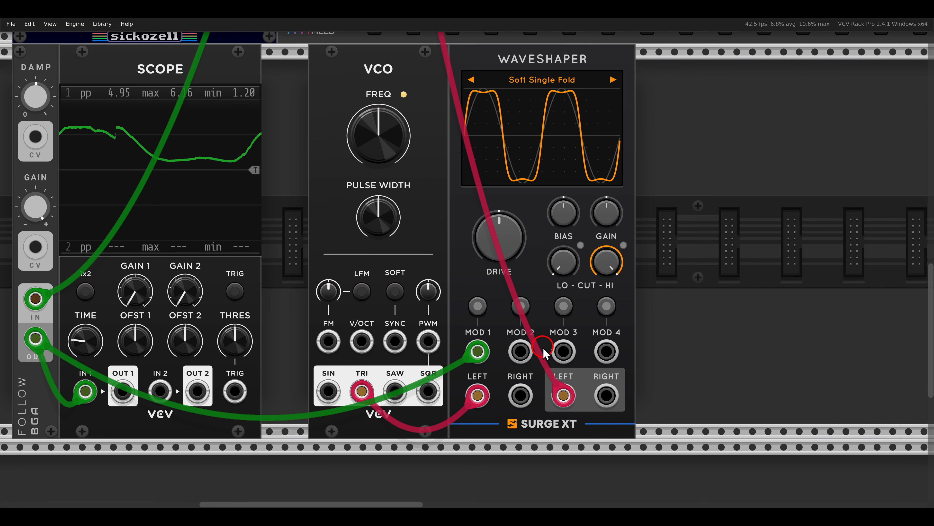
pyautogui.click(481, 305)
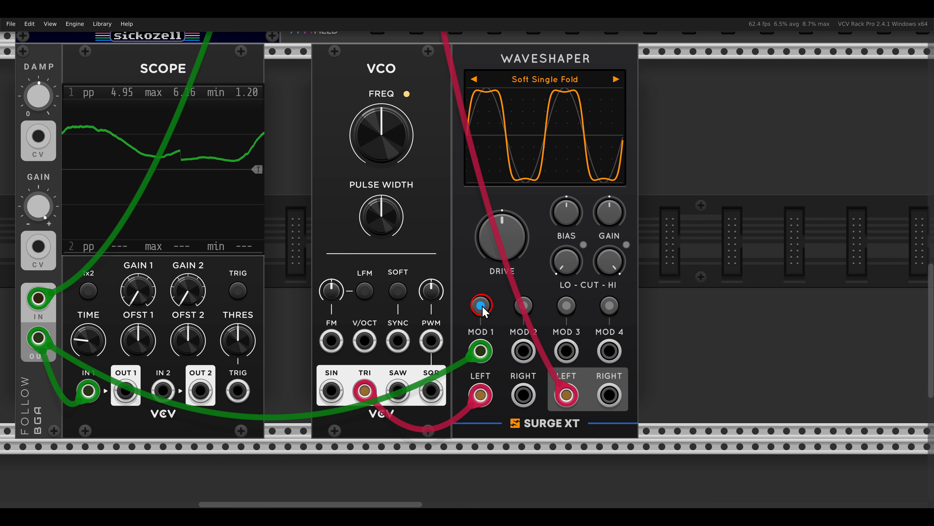
pyautogui.click(481, 305)
pyautogui.moveTo(504, 234); pyautogui.dragTo(505, 298)
pyautogui.click(482, 302)
pyautogui.moveTo(497, 249); pyautogui.dragTo(481, 114)
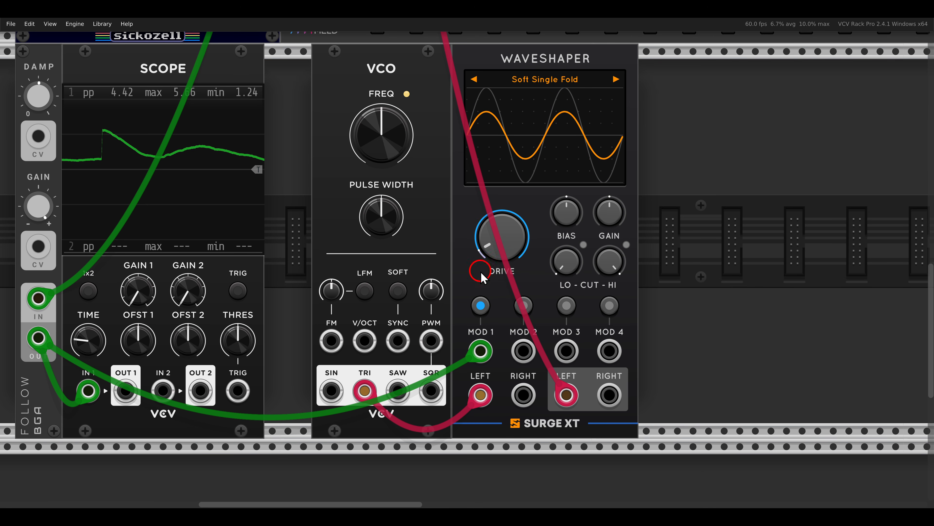
# - Lower the Waveshaper's Gain well below 0 dB and assign Mod 1 to modulate it upward
pyautogui.click(481, 305)
pyautogui.click(614, 209)
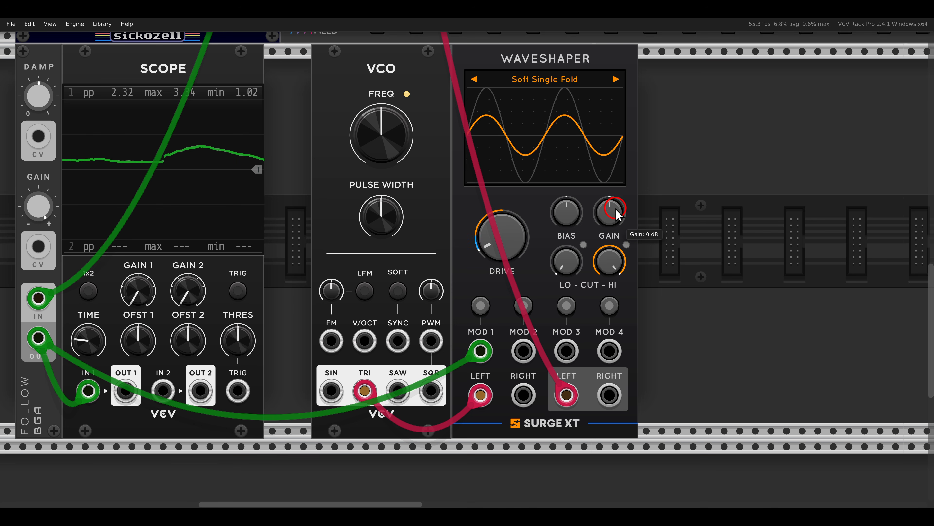
pyautogui.moveTo(615, 209); pyautogui.dragTo(608, 260)
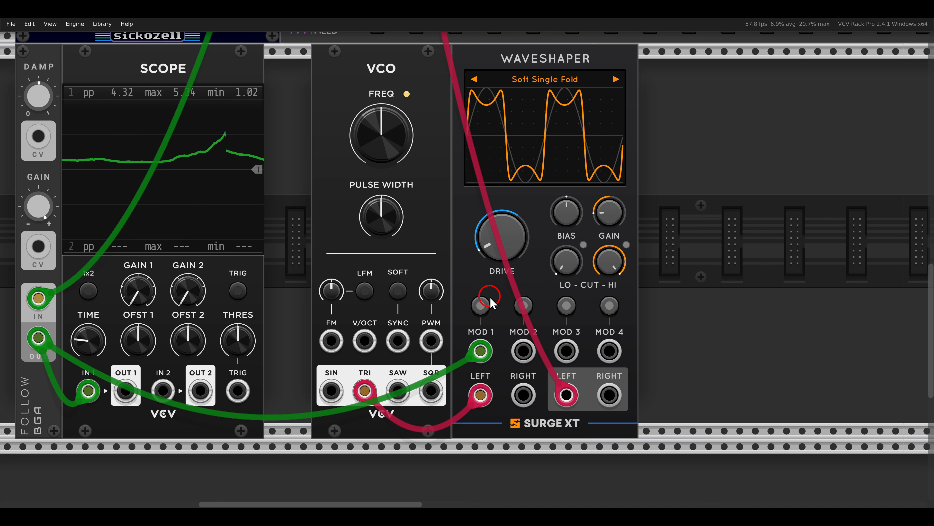
pyautogui.click(482, 304)
pyautogui.moveTo(610, 216); pyautogui.dragTo(591, 186)
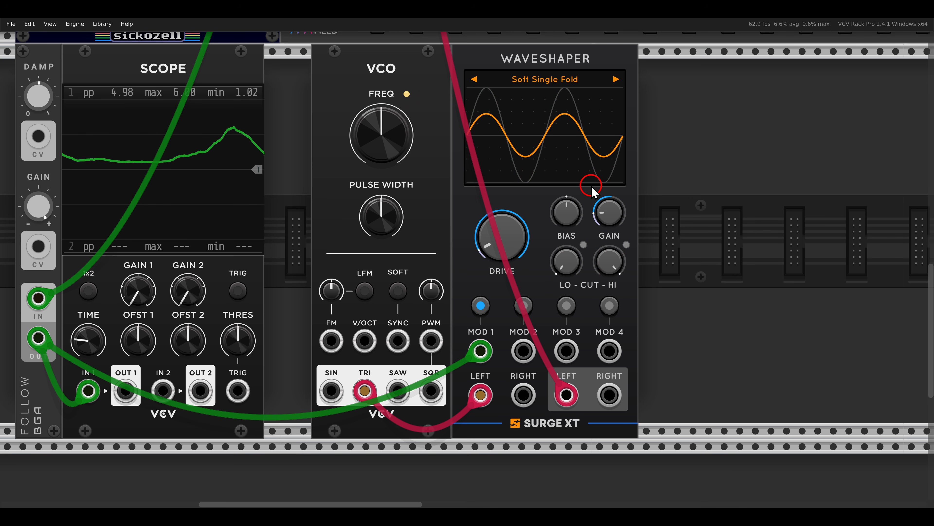
pyautogui.click(481, 306)
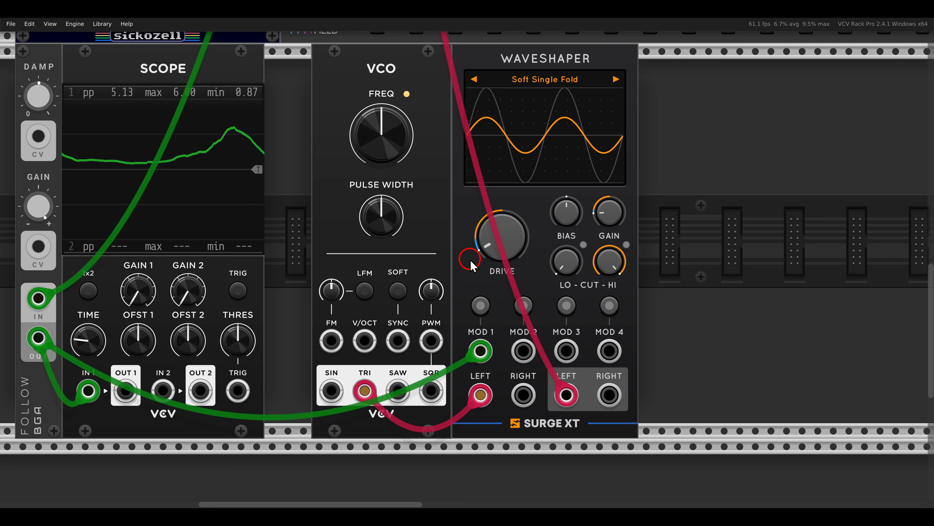
# - Add Prince of Perception beside the Waveshaper and route the Waveshaper's left output through it to the mixer's channel 1
pyautogui.scroll(-2, 471, 265)
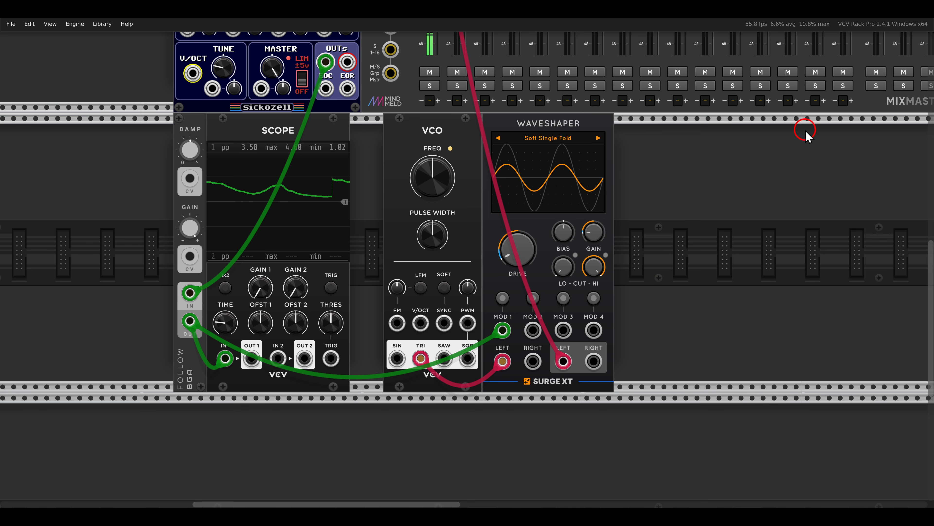
pyautogui.rightClick(653, 232)
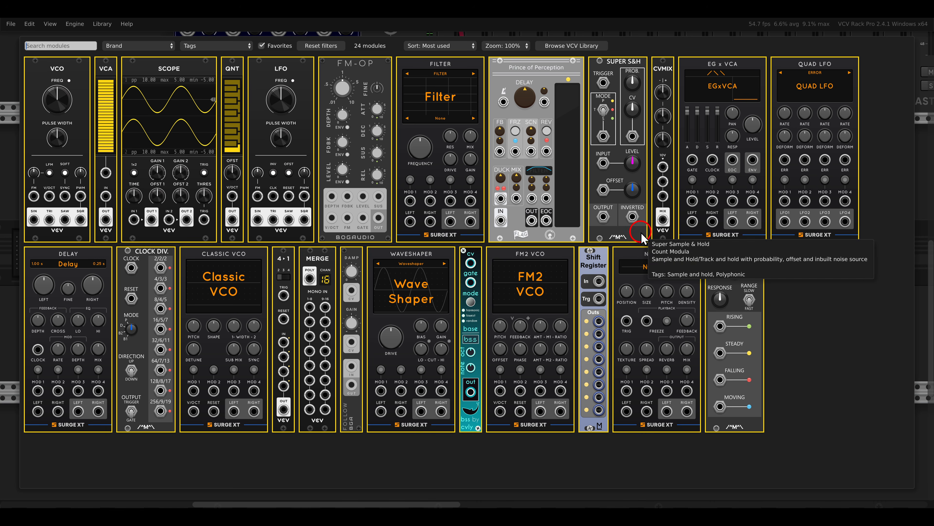
pyautogui.click(536, 87)
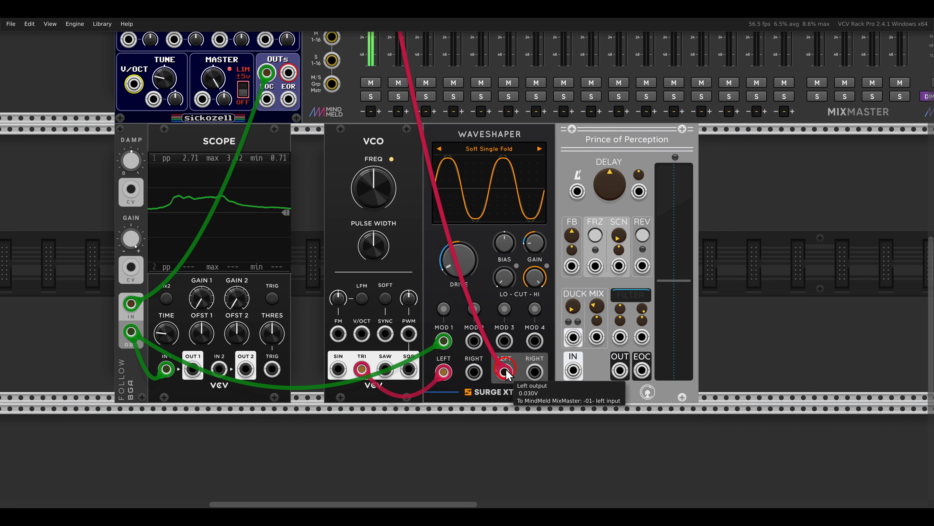
pyautogui.moveTo(506, 369); pyautogui.dragTo(570, 369)
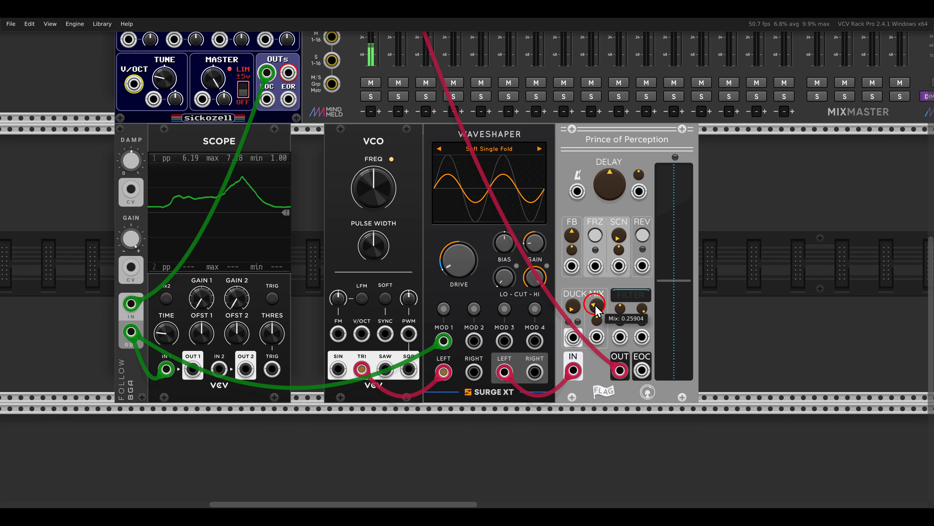
# - Adjust Prince of Perception: raise Mix to around the middle, set Feedback to about 0.65 and increase Delay slightly
pyautogui.moveTo(596, 310); pyautogui.dragTo(593, 282)
pyautogui.moveTo(572, 236); pyautogui.dragTo(555, 214)
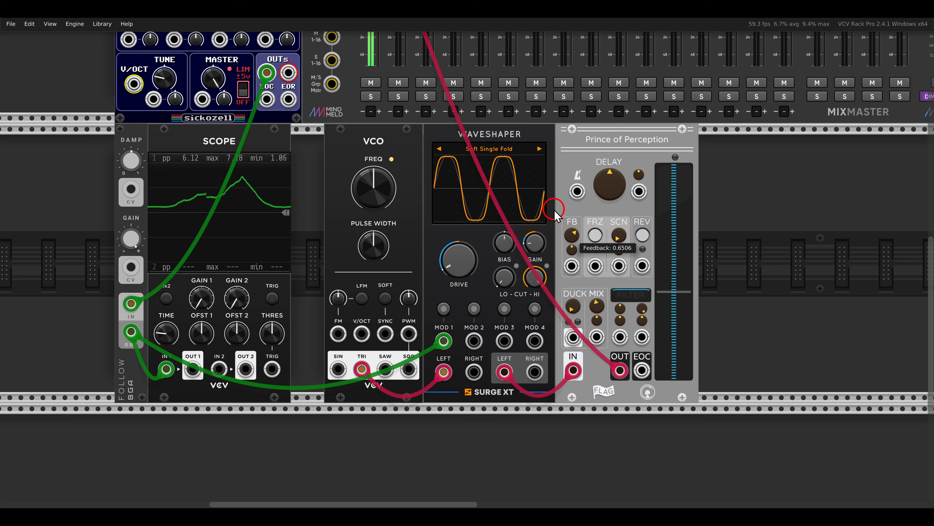
pyautogui.moveTo(603, 179); pyautogui.dragTo(603, 186)
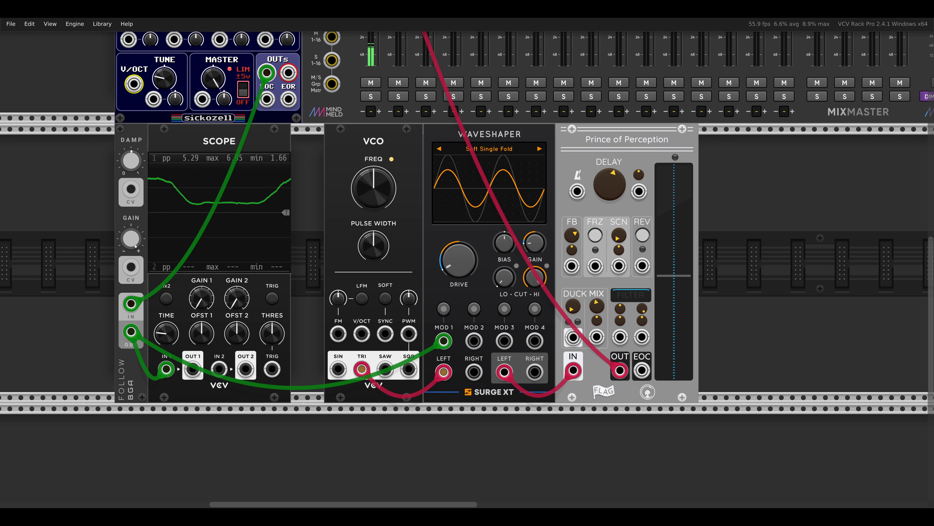
# - Raise channel 1's Verb send on the AuxSpander to about -15 dB
pyautogui.moveTo(764, 162); pyautogui.dragTo(579, 279)
pyautogui.moveTo(698, 162); pyautogui.dragTo(592, 272)
pyautogui.moveTo(801, 149); pyautogui.dragTo(408, 174)
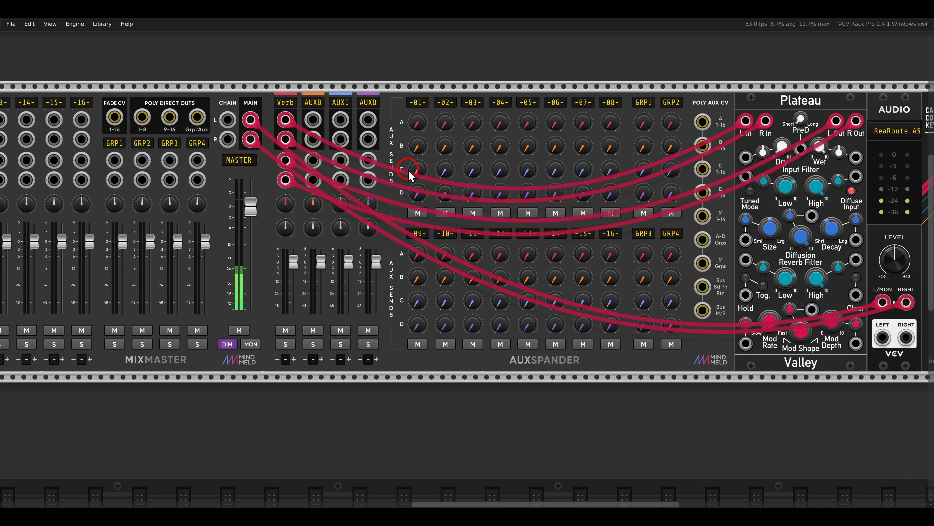
pyautogui.moveTo(737, 68); pyautogui.dragTo(831, 148)
pyautogui.moveTo(417, 123); pyautogui.dragTo(410, 104)
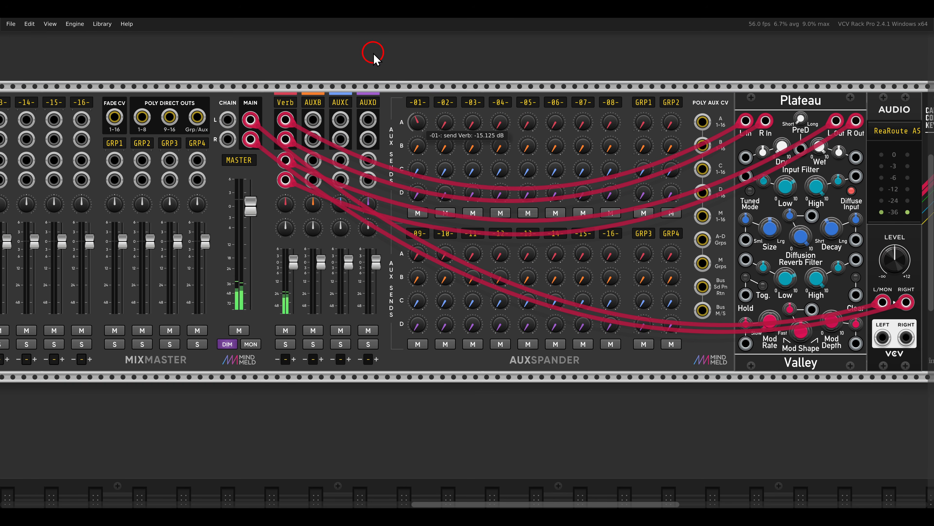
# - Add a Count Modula Slope Detector in the empty rack space beyond Prince of Perception
pyautogui.moveTo(245, 341); pyautogui.dragTo(669, 261)
pyautogui.moveTo(471, 368); pyautogui.dragTo(761, 202)
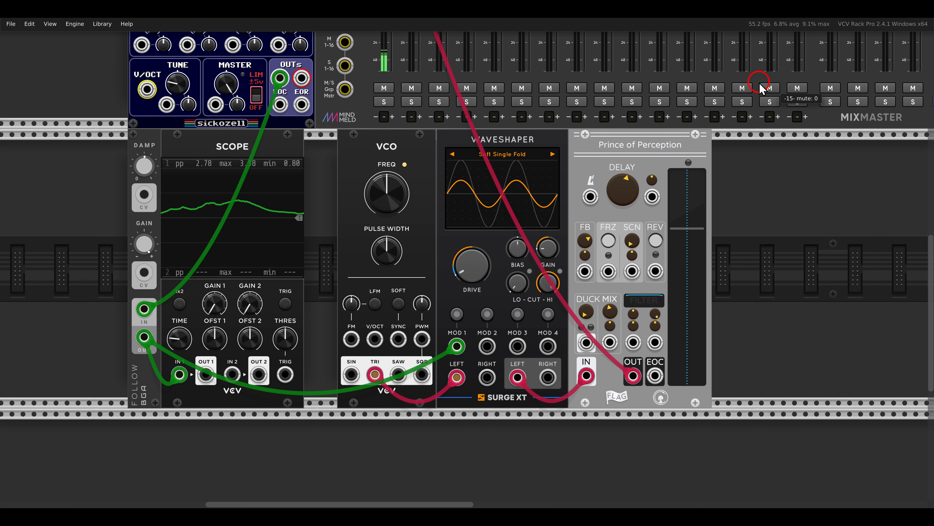
pyautogui.moveTo(817, 209); pyautogui.dragTo(684, 217)
pyautogui.rightClick(684, 217)
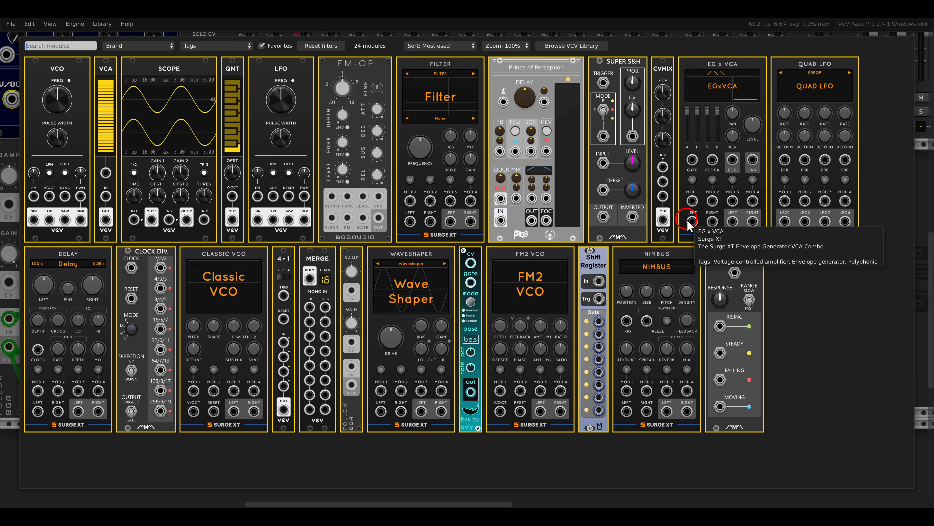
pyautogui.click(726, 324)
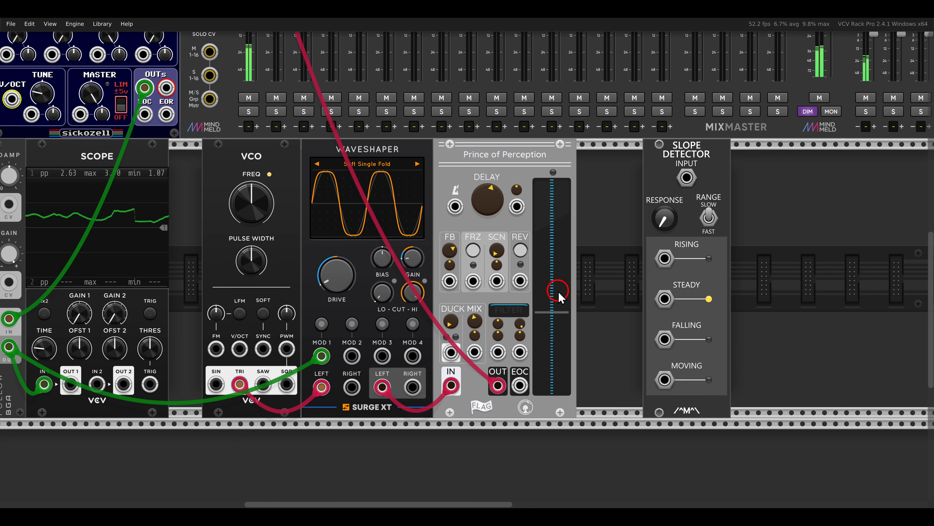
# - Patch FOLLOW's output through the Slope Detector's Rising gate to the Scope's second input, and raise Response to about 0.56
pyautogui.moveTo(559, 292); pyautogui.dragTo(630, 291)
pyautogui.moveTo(79, 344); pyautogui.dragTo(756, 177)
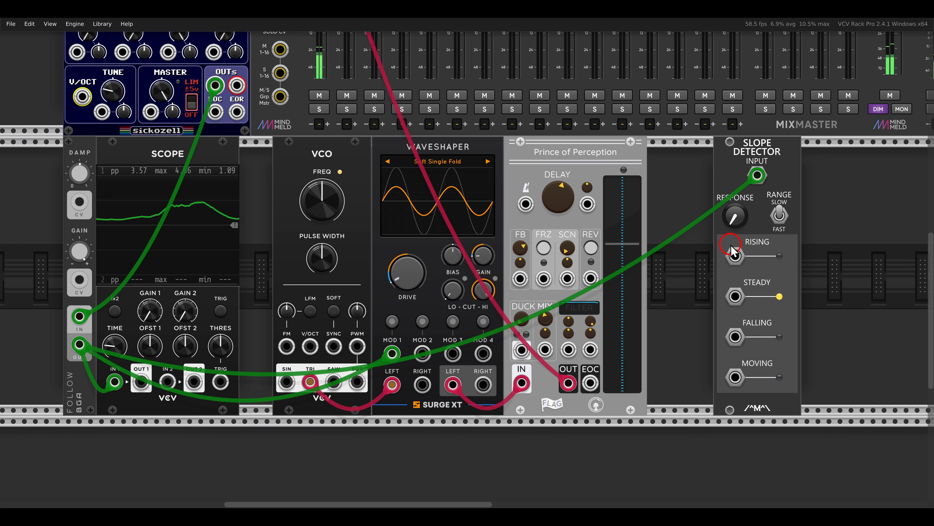
pyautogui.moveTo(735, 255)
pyautogui.mouseDown()
pyautogui.moveTo(206, 390)
pyautogui.moveTo(167, 381)
pyautogui.mouseUp()
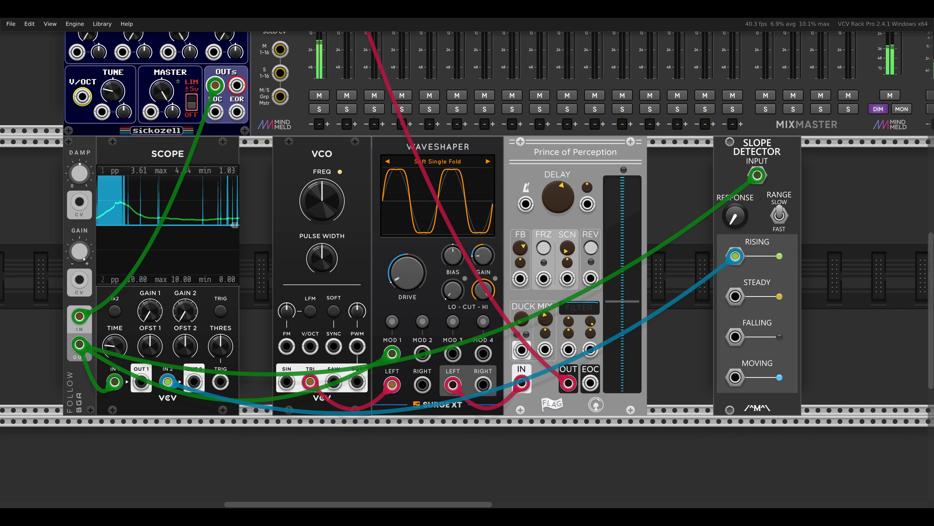
pyautogui.moveTo(734, 227); pyautogui.dragTo(719, 194)
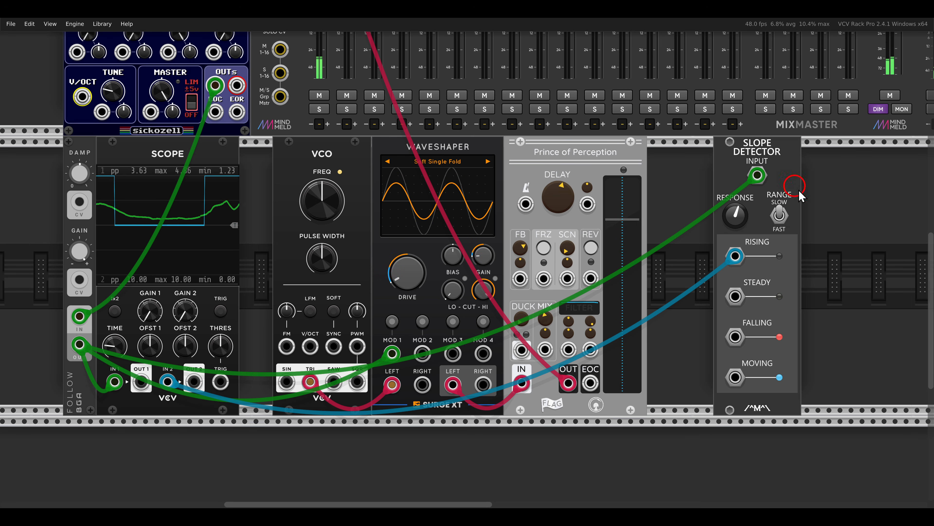
# - Add a Super Sample & Hold beside the Slope Detector and trigger it from the Rising output
pyautogui.hscroll(5, 647, 203)
pyautogui.rightClick(647, 202)
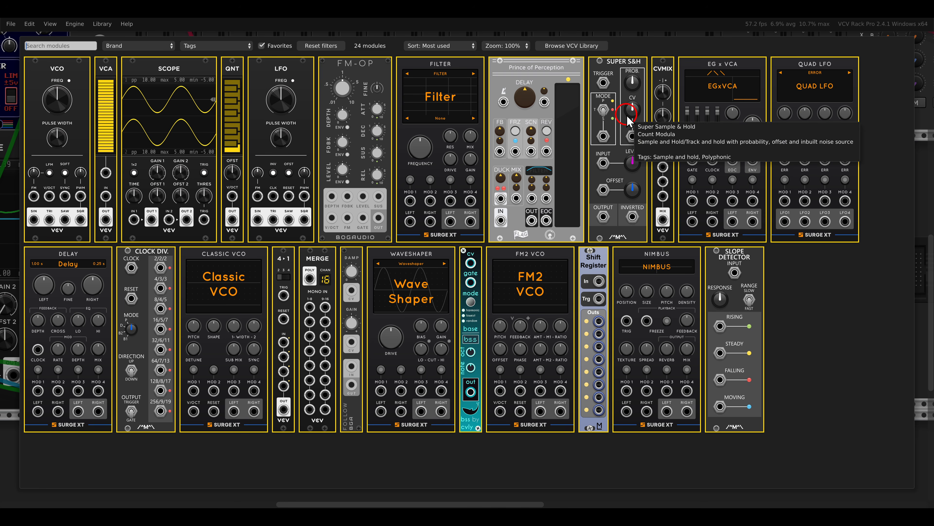
pyautogui.moveTo(622, 107); pyautogui.dragTo(695, 186)
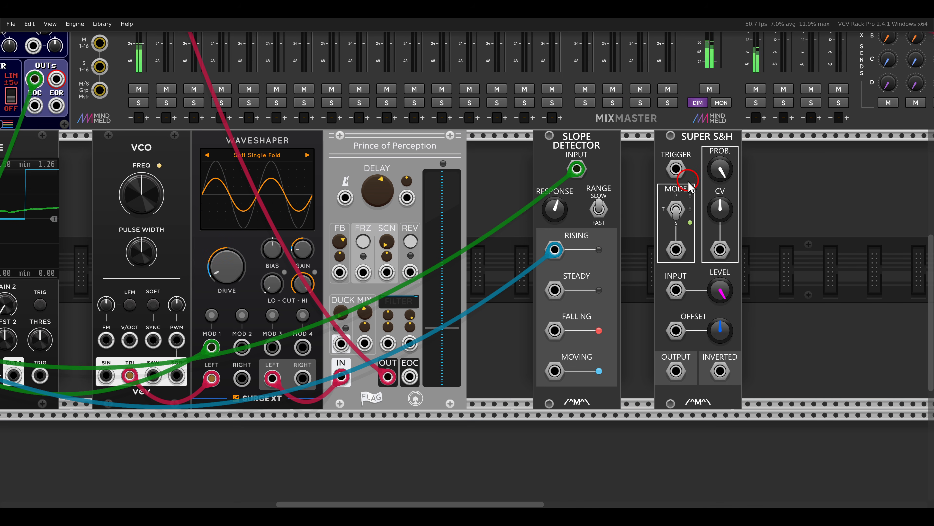
pyautogui.moveTo(676, 168); pyautogui.dragTo(555, 250)
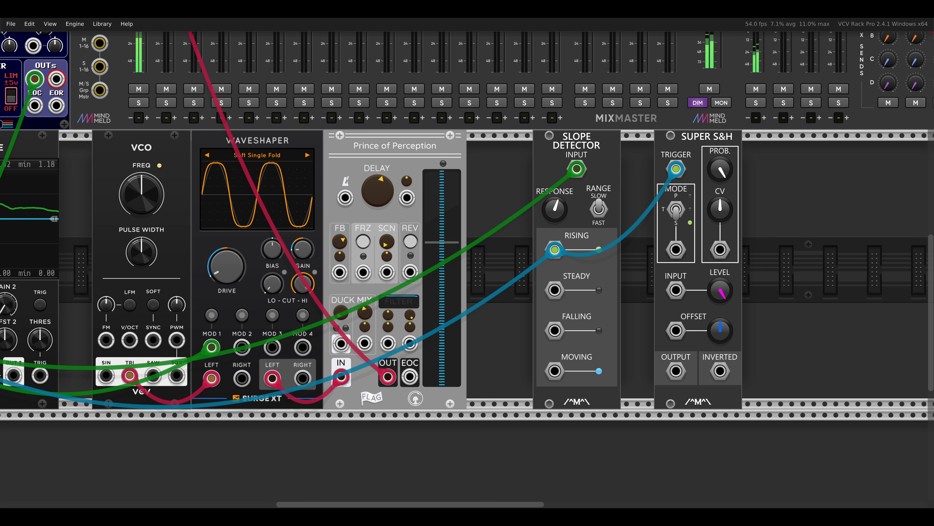
# - Add a VCV Quantizer directly beside the Super S&H and feed the sampled output into its V/OCT input
pyautogui.rightClick(776, 196)
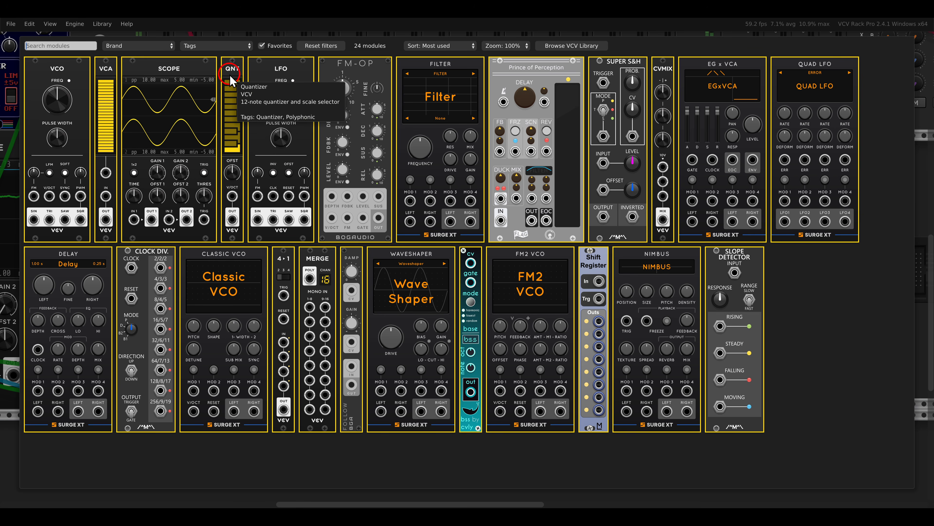
pyautogui.moveTo(231, 78); pyautogui.dragTo(719, 199)
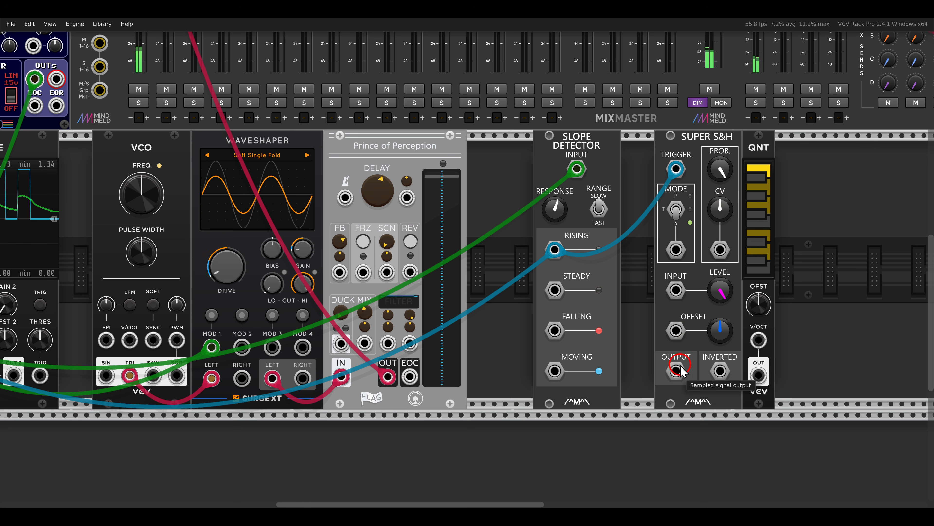
pyautogui.moveTo(675, 371); pyautogui.dragTo(759, 339)
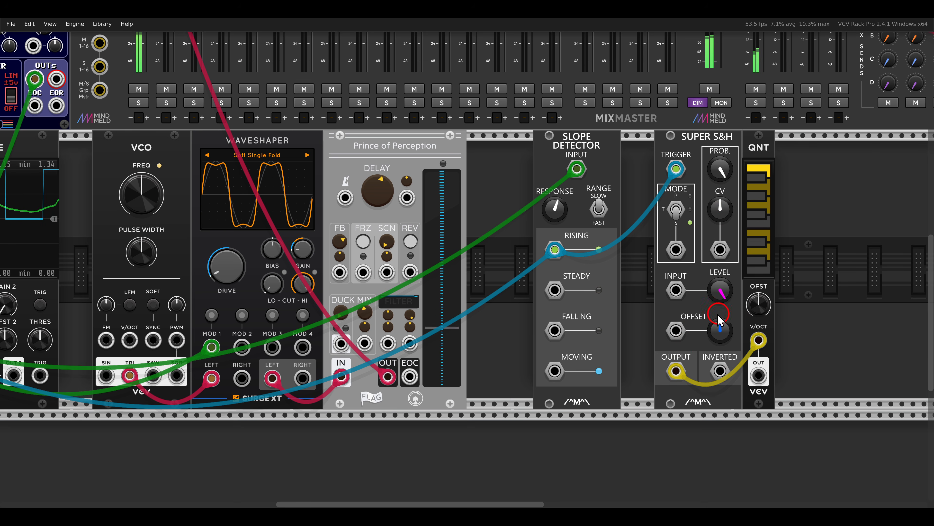
# - Move the Super S&H and quantizer between the Scope and the VCO, and patch the quantizer's output into the VCO's V/OCT
pyautogui.scroll(-2, 717, 303)
pyautogui.moveTo(805, 267); pyautogui.dragTo(323, 211)
pyautogui.moveTo(319, 214); pyautogui.dragTo(429, 214)
pyautogui.click(658, 220)
pyautogui.moveTo(908, 217); pyautogui.dragTo(320, 273)
pyautogui.click(334, 403)
pyautogui.scroll(2, 333, 390)
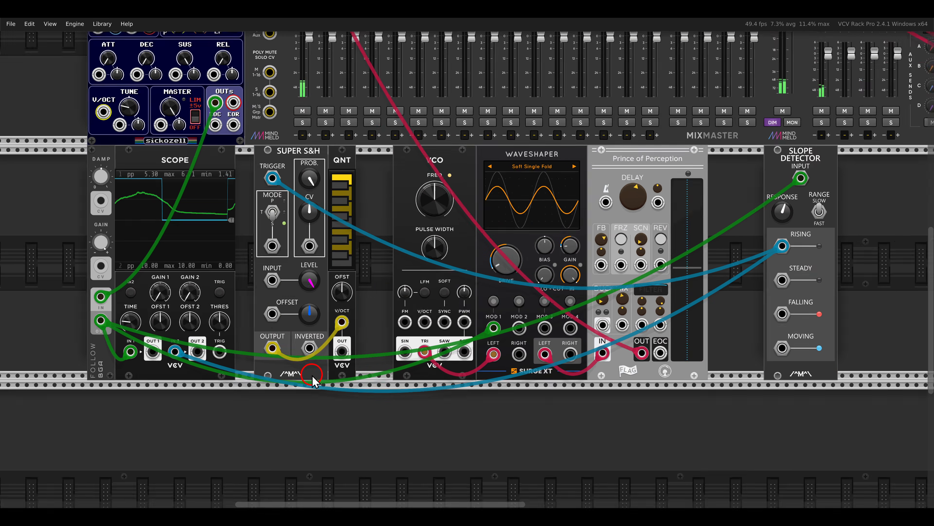
pyautogui.moveTo(350, 347); pyautogui.dragTo(446, 308)
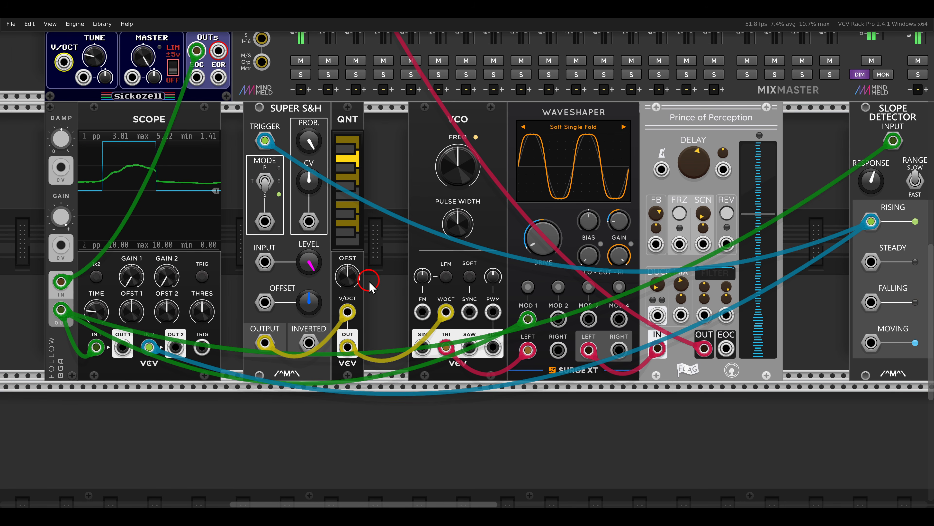
# - Lower the Super S&H's Level to narrow the random pitch range and raise the Slope Detector's Response further
pyautogui.moveTo(312, 262)
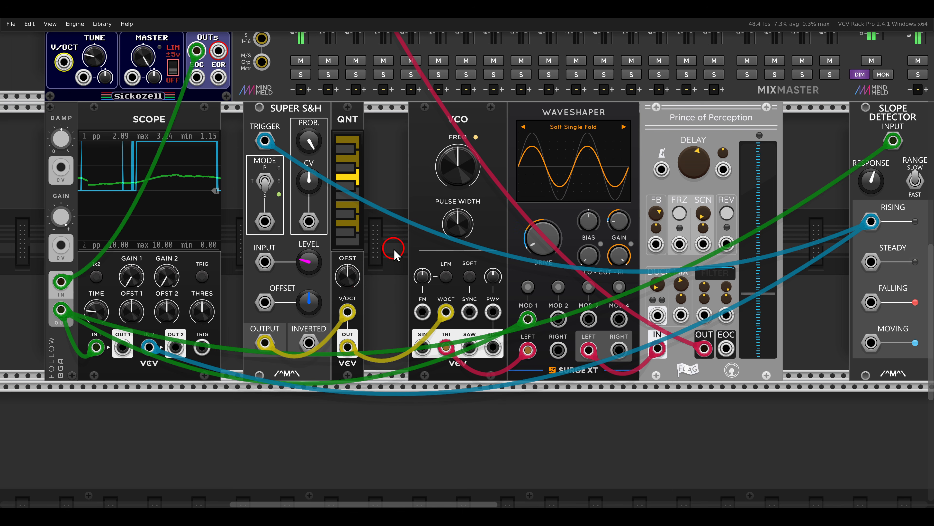
pyautogui.moveTo(316, 269)
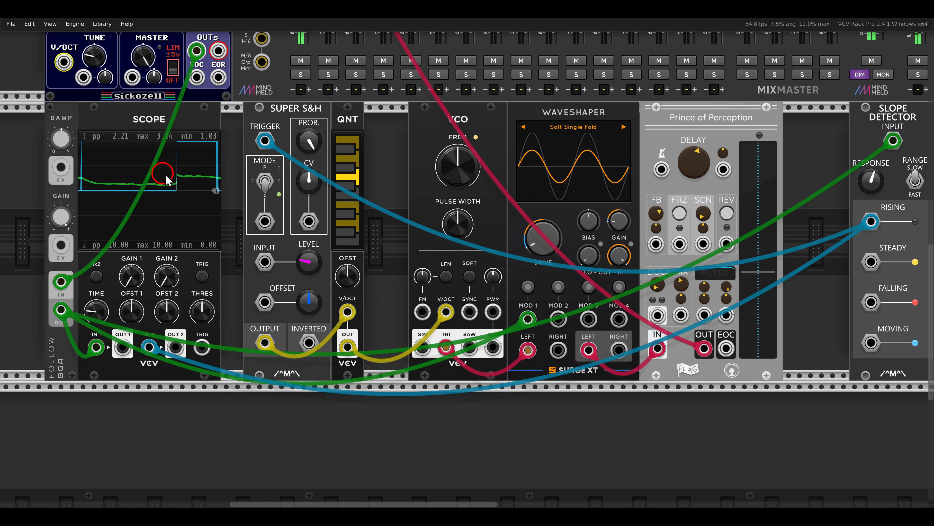
pyautogui.scroll(-2, 802, 156)
pyautogui.moveTo(801, 152); pyautogui.dragTo(717, 158)
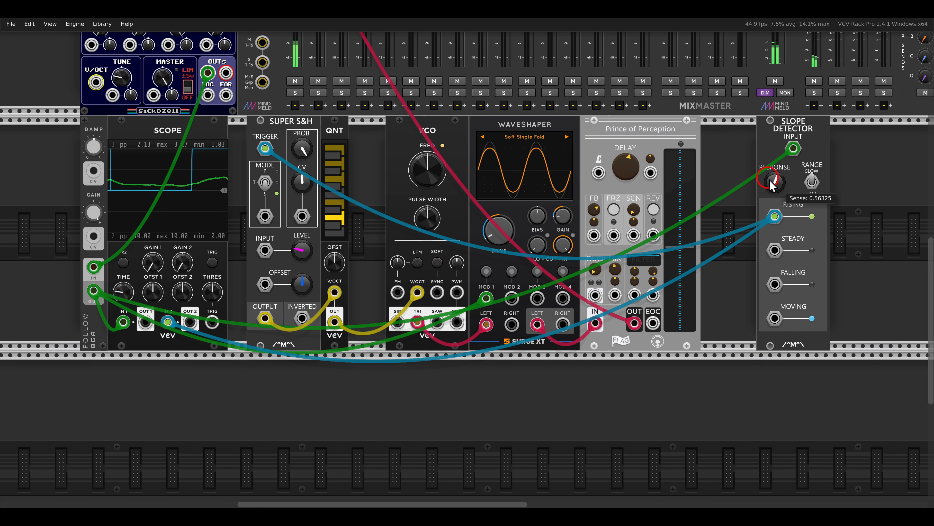
pyautogui.moveTo(774, 185); pyautogui.dragTo(749, 154)
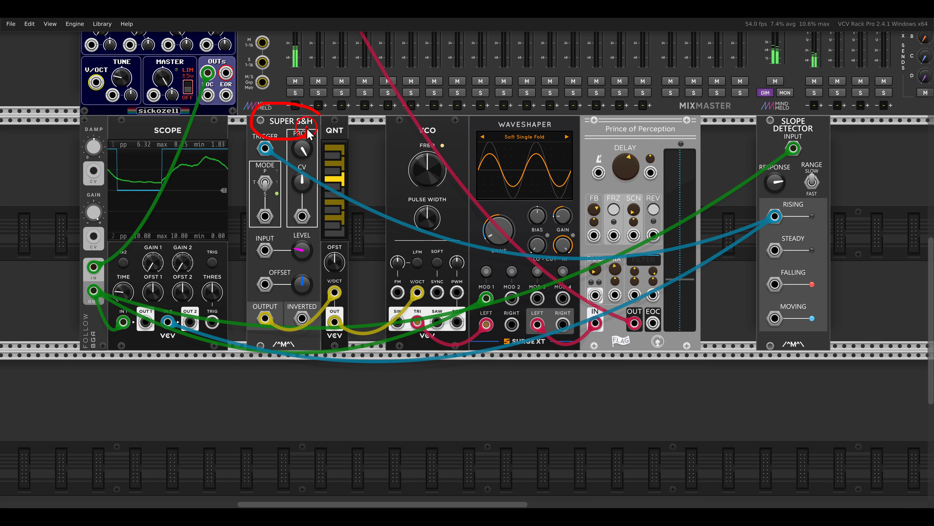
pyautogui.moveTo(294, 232); pyautogui.dragTo(283, 273)
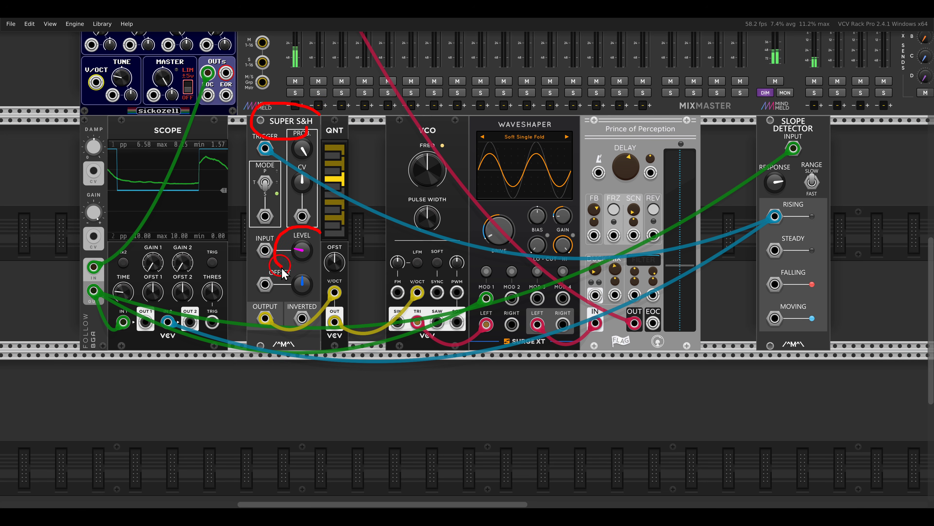
pyautogui.press('Escape')
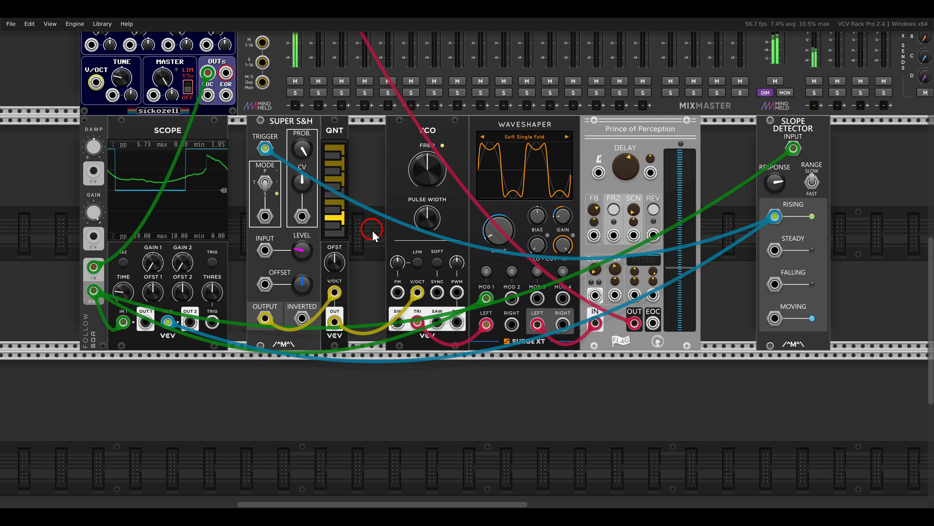
# - Close the gaps in the lower row by shifting the modules from Super S&H through Slope Detector toward the Scope
pyautogui.moveTo(373, 231); pyautogui.dragTo(298, 129)
pyautogui.moveTo(360, 147); pyautogui.dragTo(590, 130)
pyautogui.moveTo(699, 140); pyautogui.dragTo(284, 127)
pyautogui.click(705, 167)
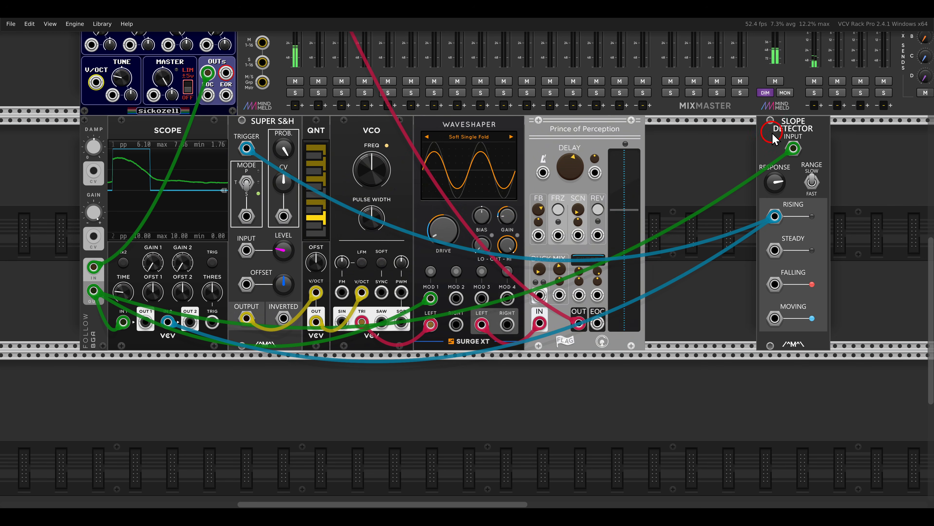
pyautogui.moveTo(772, 140); pyautogui.dragTo(670, 139)
# - Add a Surge XT Nimbus granular module directly beside the Slope Detector
pyautogui.moveTo(767, 218); pyautogui.dragTo(648, 231)
pyautogui.rightClick(673, 232)
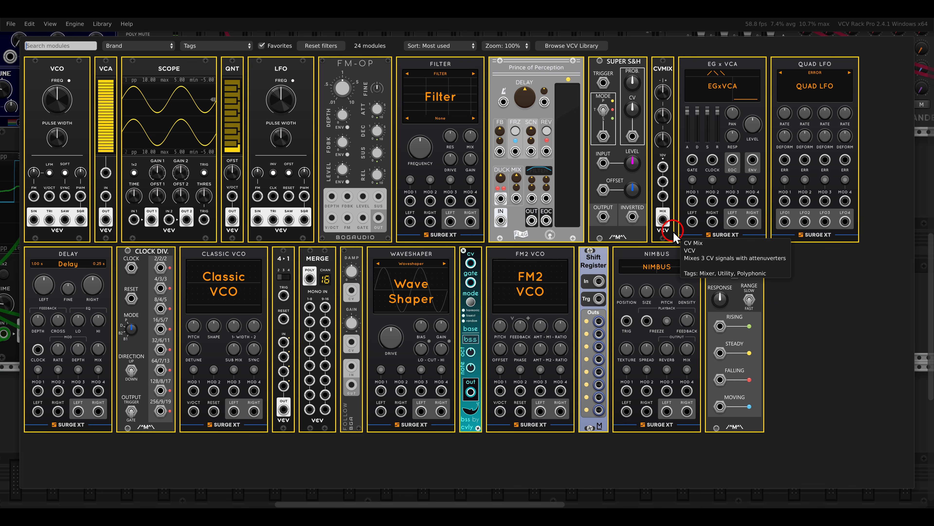
pyautogui.click(653, 258)
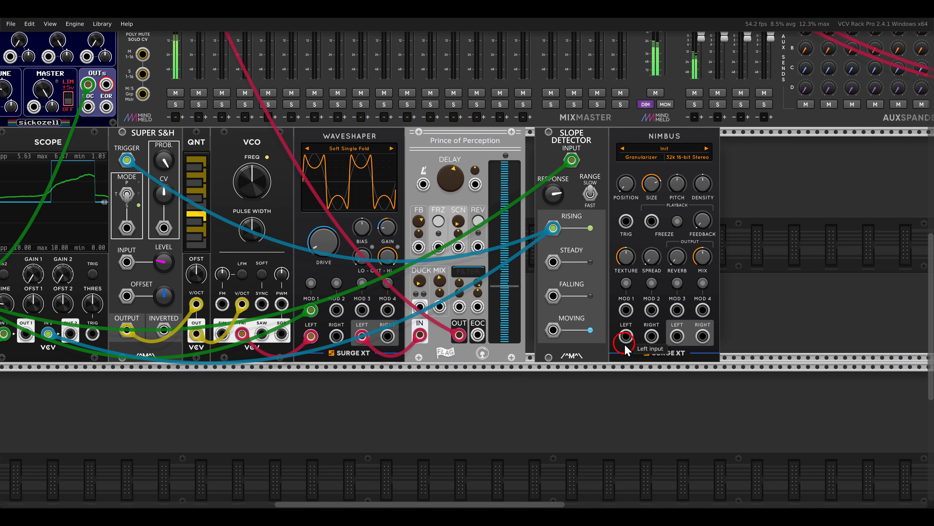
# - Patch the Prince of Perception's output into the Nimbus left input and both Nimbus outputs into the second MixMaster channel
pyautogui.moveTo(626, 336); pyautogui.dragTo(459, 334)
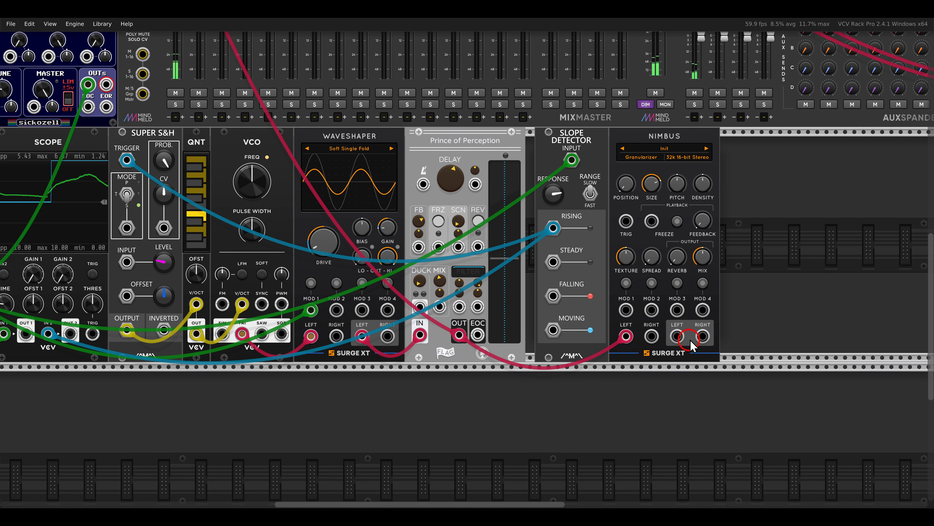
pyautogui.scroll(1, 685, 331)
pyautogui.scroll(-1, 669, 330)
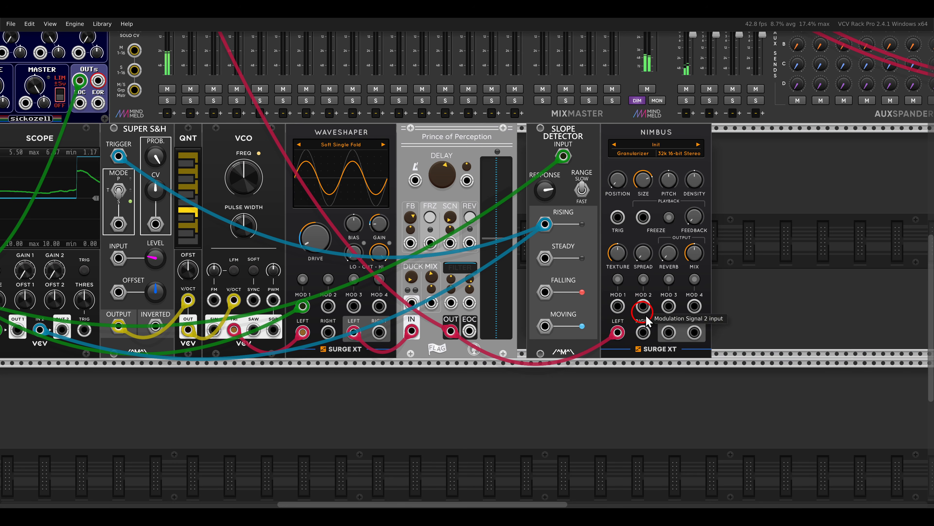
pyautogui.scroll(9, 552, 272)
pyautogui.moveTo(669, 332); pyautogui.dragTo(191, 116)
pyautogui.moveTo(190, 133); pyautogui.dragTo(649, 294)
pyautogui.scroll(-11, 478, 235)
pyautogui.scroll(1, 637, 274)
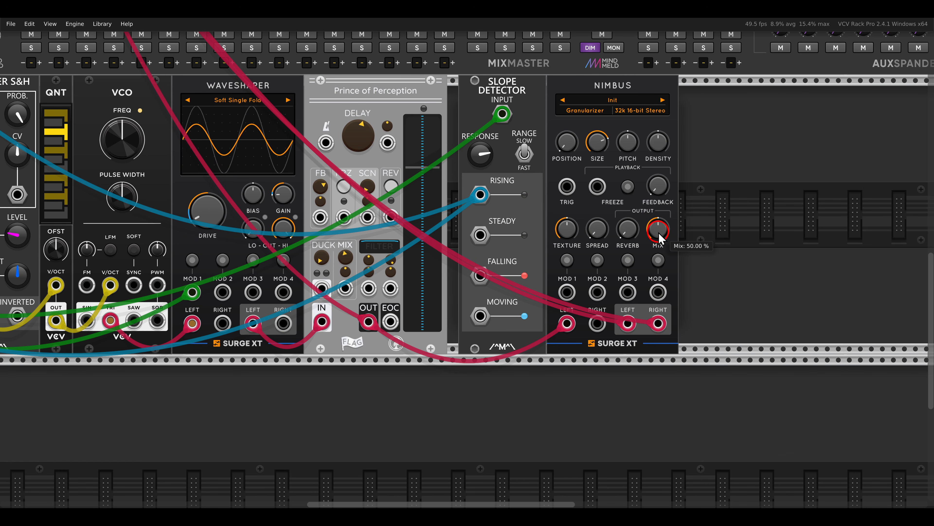
# - Raise the Nimbus Mix to fully wet and its Density to about 65%
pyautogui.moveTo(658, 232); pyautogui.dragTo(633, 120)
pyautogui.scroll(1, 633, 120)
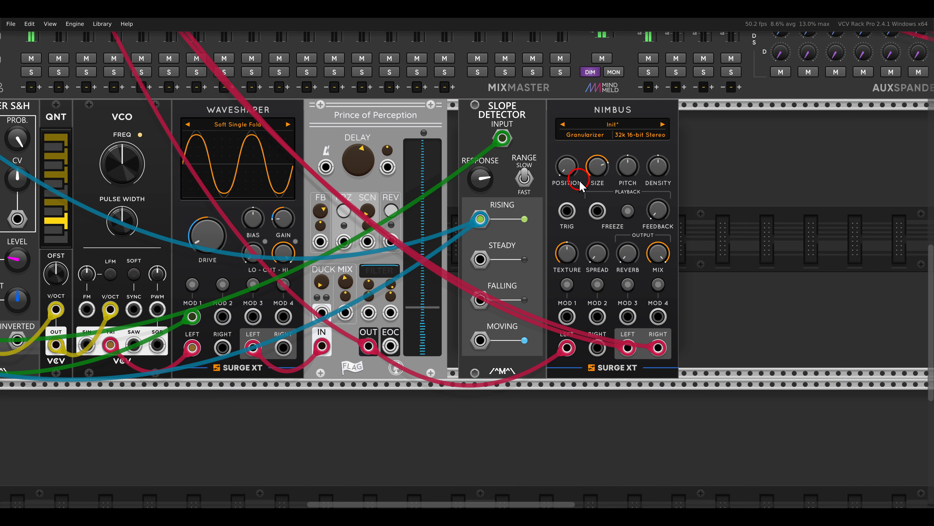
pyautogui.moveTo(603, 130)
pyautogui.mouseDown()
pyautogui.moveTo(562, 126)
pyautogui.moveTo(611, 140)
pyautogui.moveTo(601, 127)
pyautogui.mouseUp()
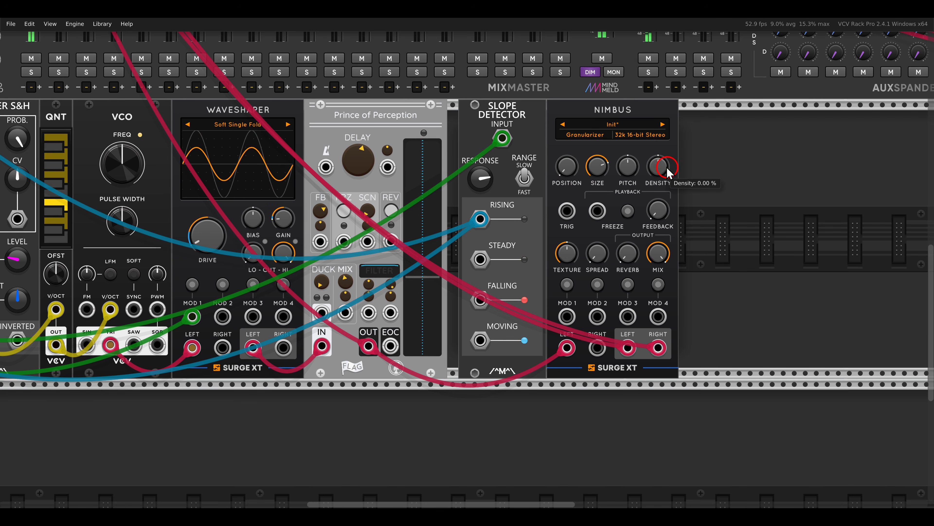
pyautogui.moveTo(661, 176); pyautogui.dragTo(618, 126)
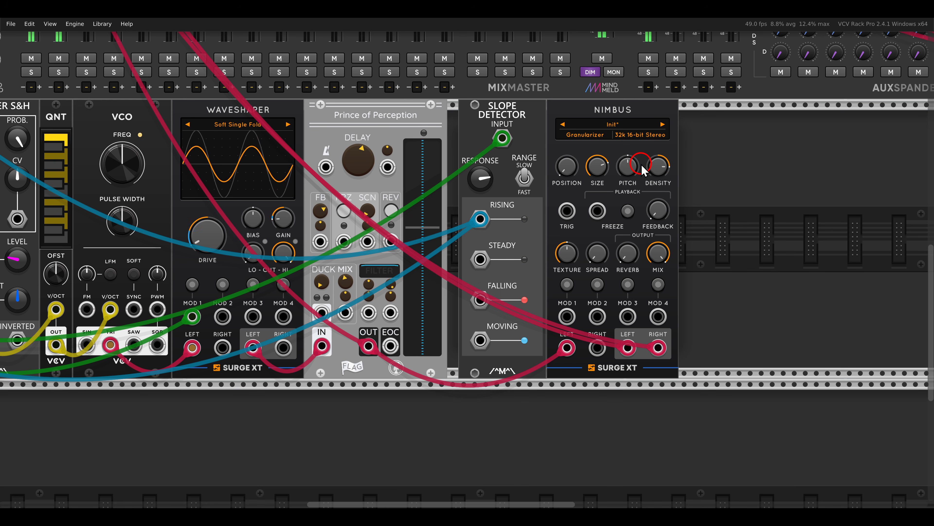
pyautogui.moveTo(380, 127); pyautogui.dragTo(434, 209)
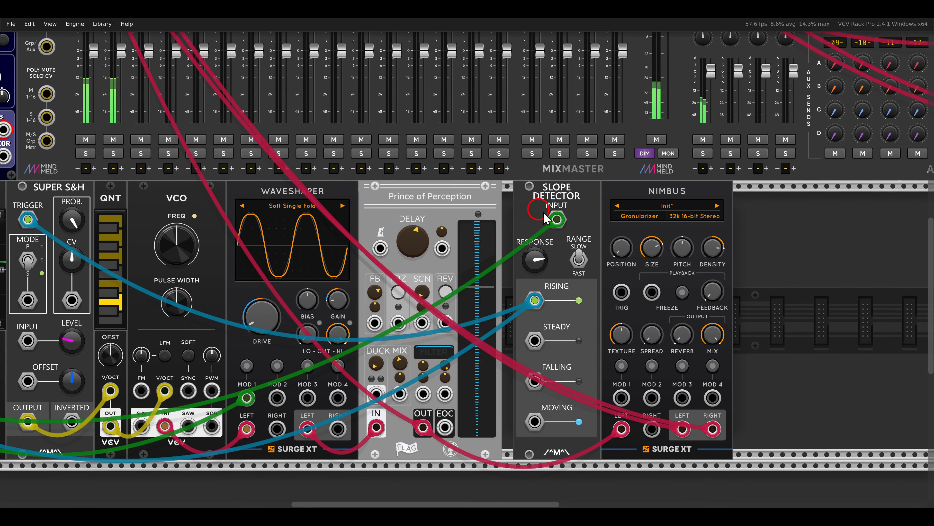
# - Set the Nimbus quality to 16k 8-bit Stereo, raise its Position and lower its Size
pyautogui.click(689, 216)
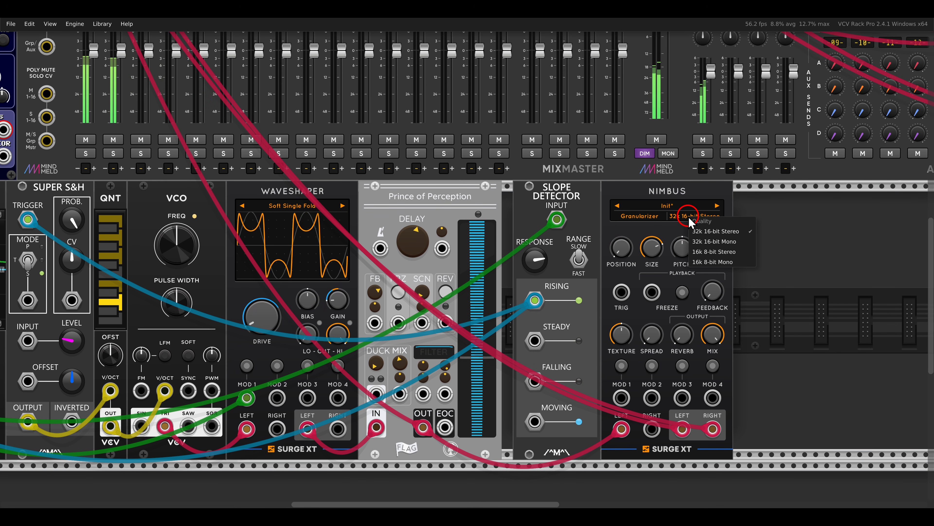
pyautogui.click(708, 252)
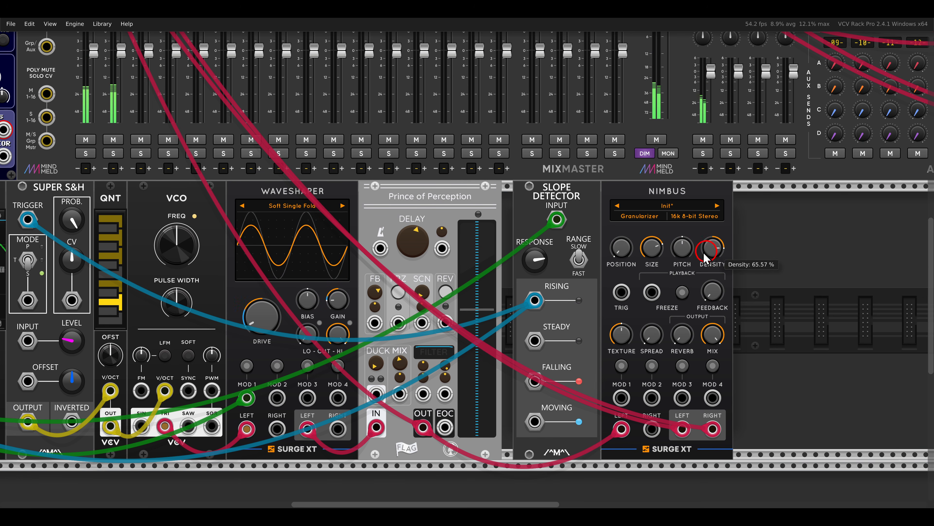
pyautogui.click(650, 252)
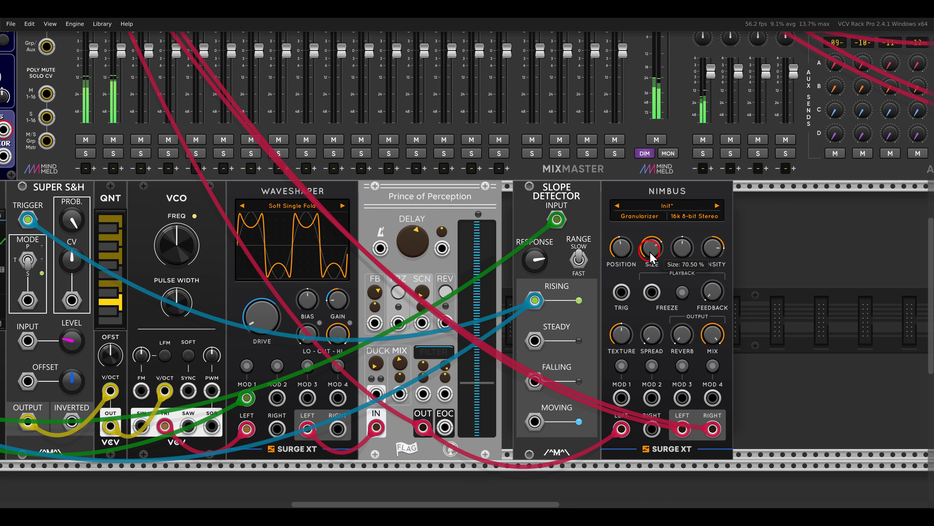
pyautogui.click(644, 284)
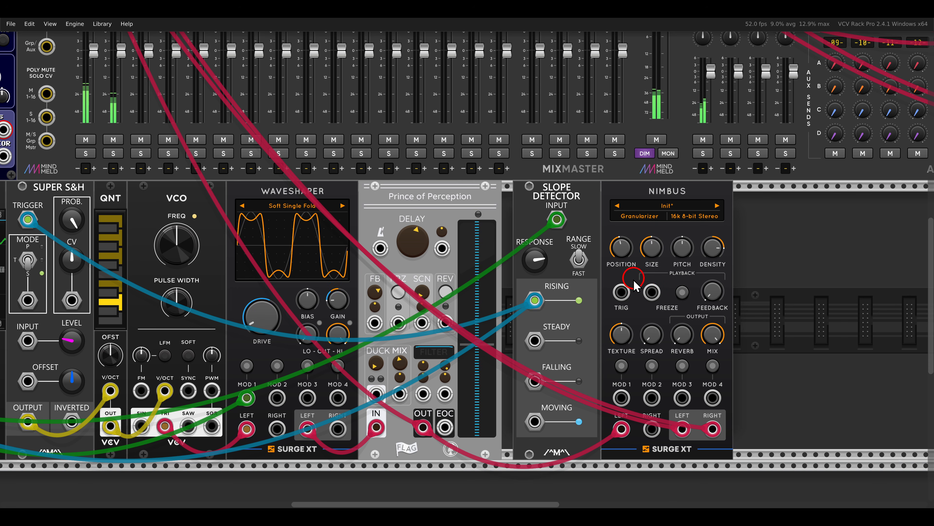
# - Turn the Nimbus Texture and Spread up to maximum and raise its Reverb
pyautogui.moveTo(620, 328); pyautogui.dragTo(601, 239)
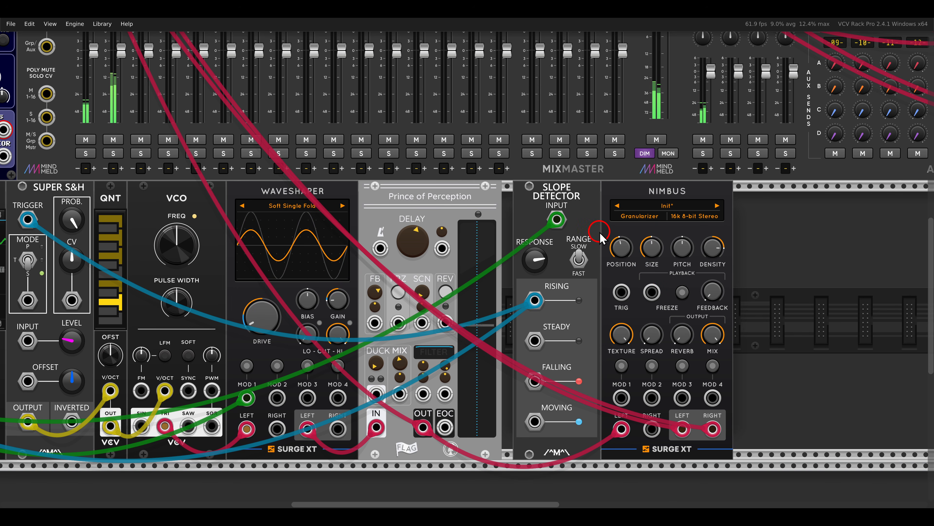
pyautogui.click(648, 333)
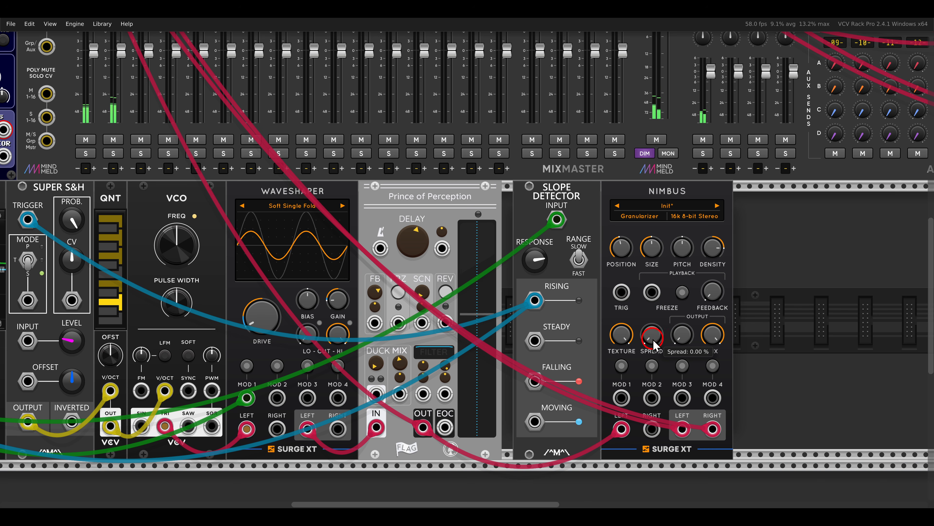
pyautogui.moveTo(653, 344); pyautogui.dragTo(625, 221)
pyautogui.moveTo(621, 160); pyautogui.dragTo(621, 162)
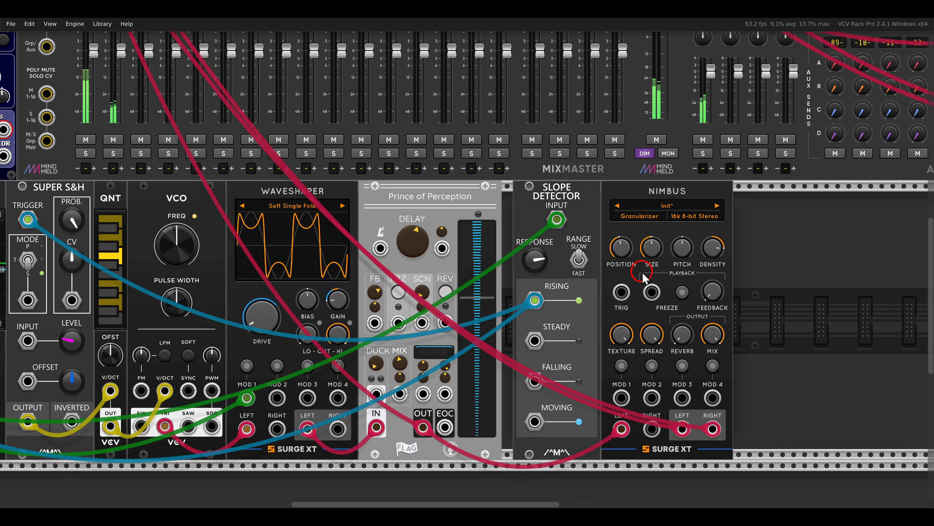
pyautogui.moveTo(684, 335); pyautogui.dragTo(649, 221)
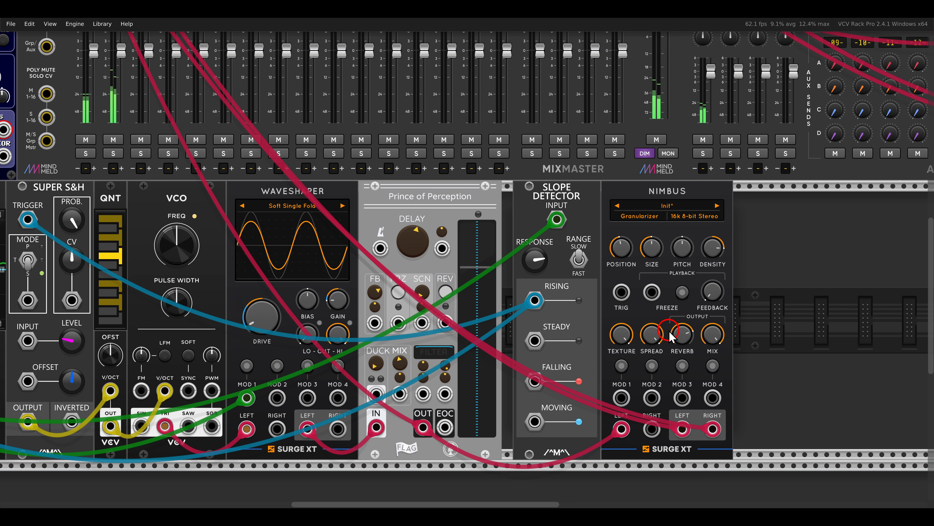
# - Set the Nimbus Pitch to 12 semitones
pyautogui.rightClick(683, 255)
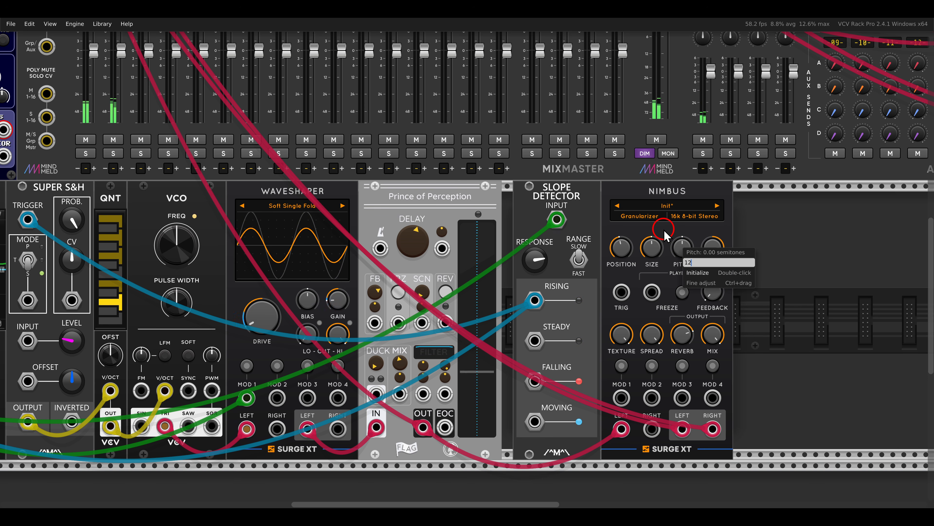
pyautogui.write('12')
pyautogui.press('Return')
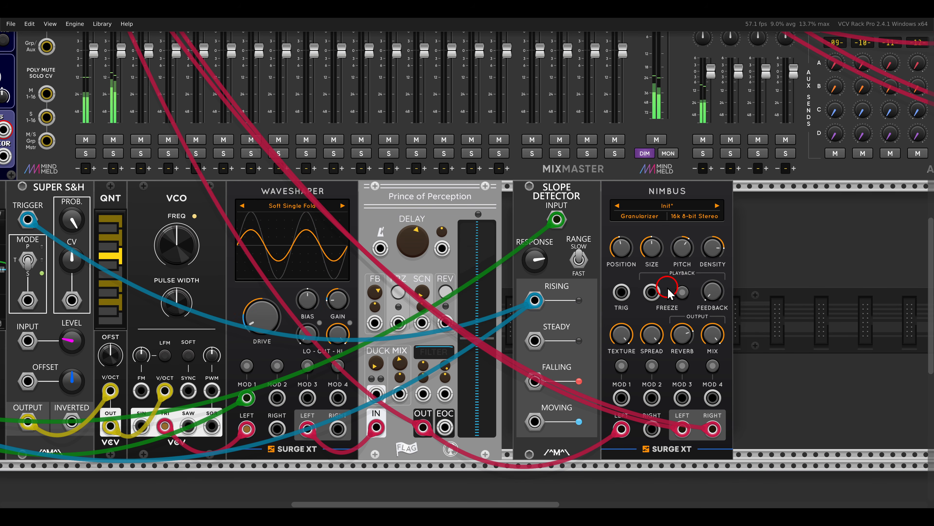
# - Add a Surge XT Quad LFO module next to the Nimbus
pyautogui.moveTo(738, 288); pyautogui.dragTo(689, 268)
pyautogui.rightClick(709, 264)
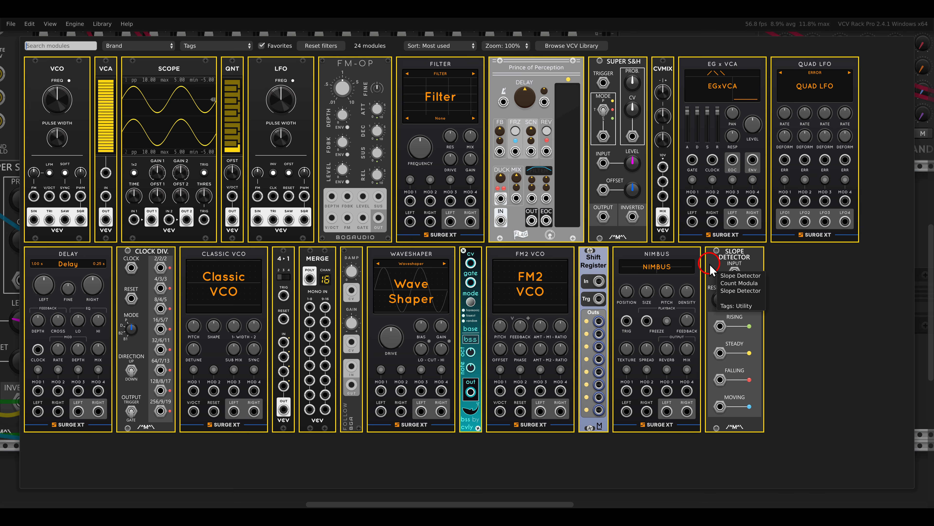
pyautogui.click(799, 142)
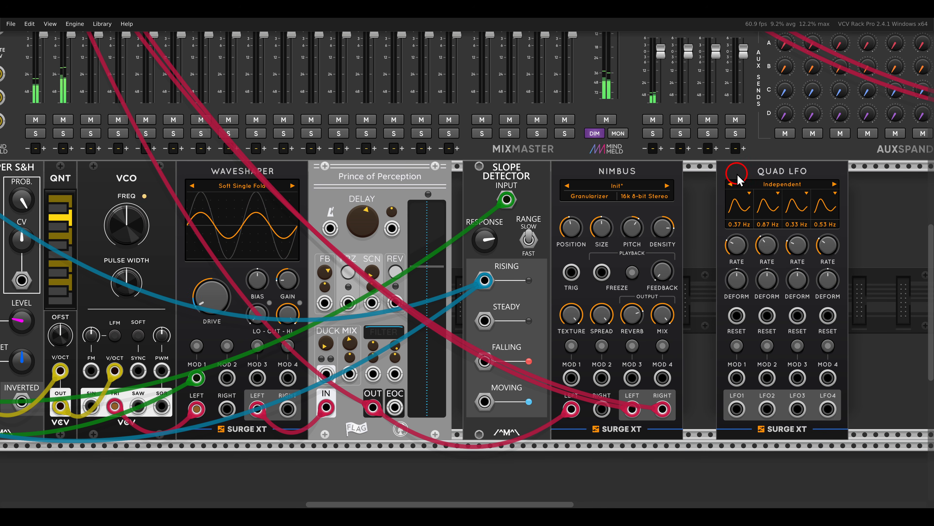
pyautogui.moveTo(738, 172); pyautogui.dragTo(718, 172)
pyautogui.moveTo(773, 221); pyautogui.dragTo(633, 225)
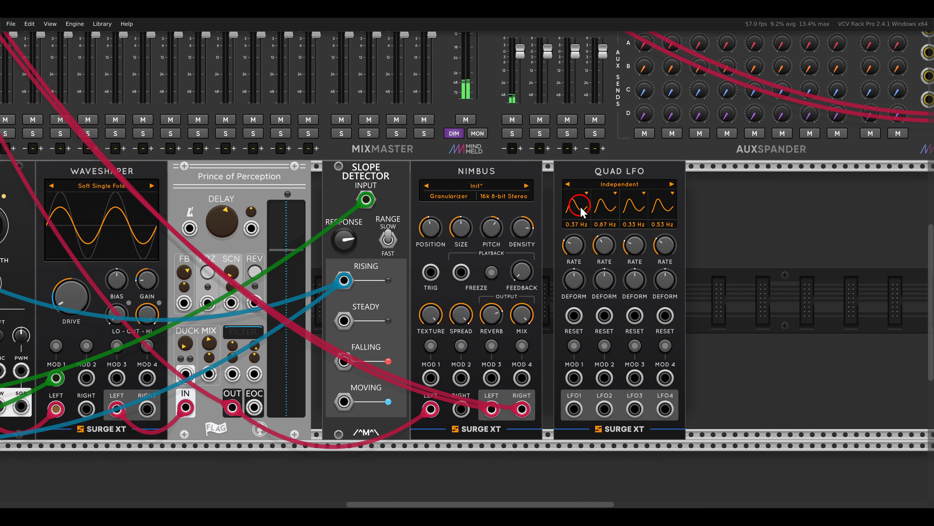
# - Patch the Quad LFO's LFO1 output into the Nimbus MOD 1 input and assign that modulation to Position
pyautogui.click(635, 199)
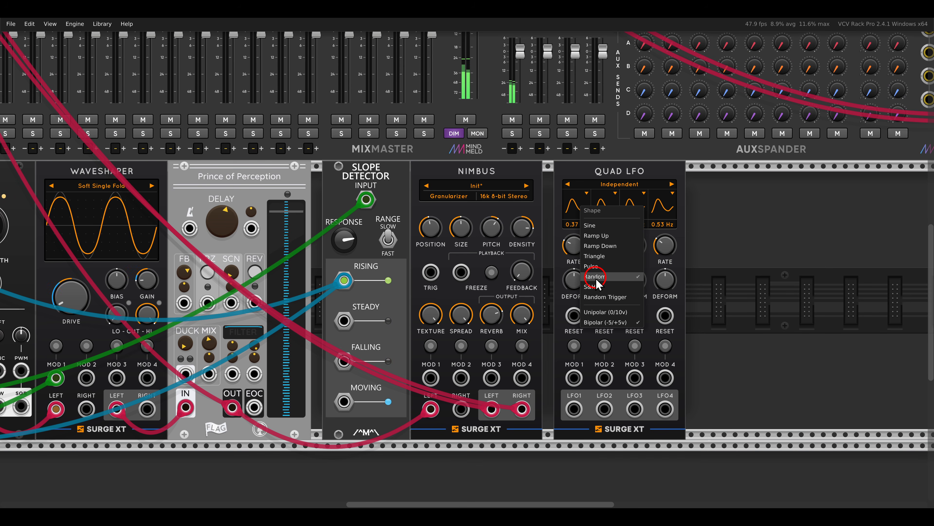
pyautogui.click(758, 241)
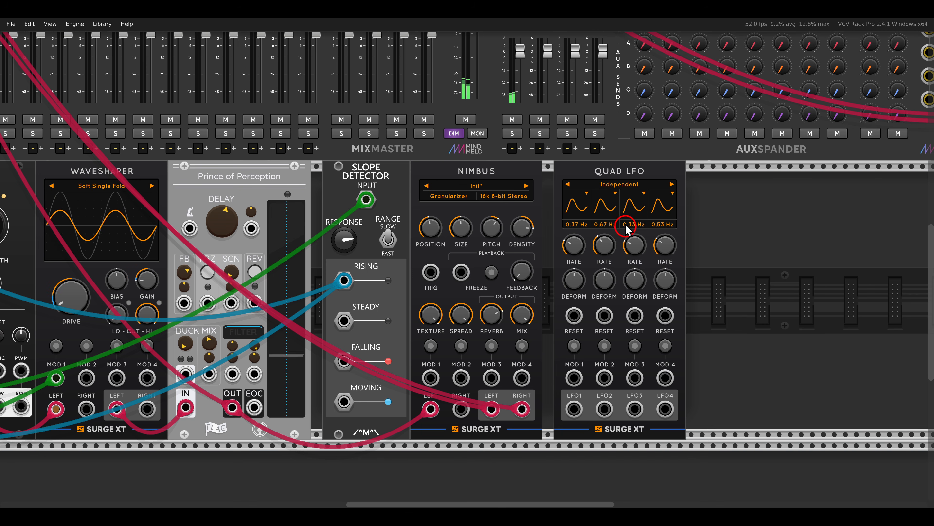
pyautogui.scroll(-1, 629, 232)
pyautogui.moveTo(587, 392); pyautogui.dragTo(444, 362)
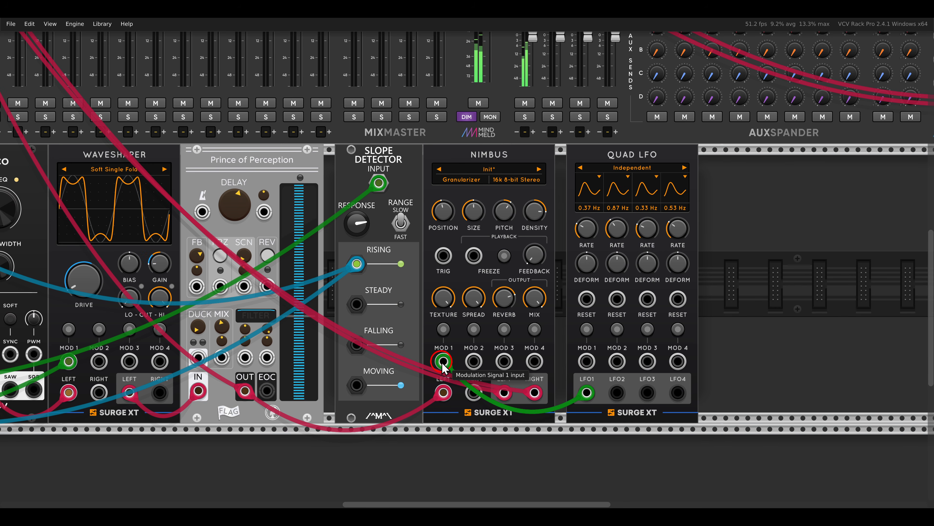
pyautogui.click(443, 330)
pyautogui.moveTo(441, 211); pyautogui.dragTo(432, 165)
pyautogui.click(444, 328)
# - Patch the Quad LFO's LFO2 output into the Nimbus MOD 2 input and assign that modulation to Size
pyautogui.moveTo(474, 361); pyautogui.dragTo(617, 393)
pyautogui.click(474, 329)
pyautogui.moveTo(472, 207); pyautogui.dragTo(460, 188)
pyautogui.click(476, 326)
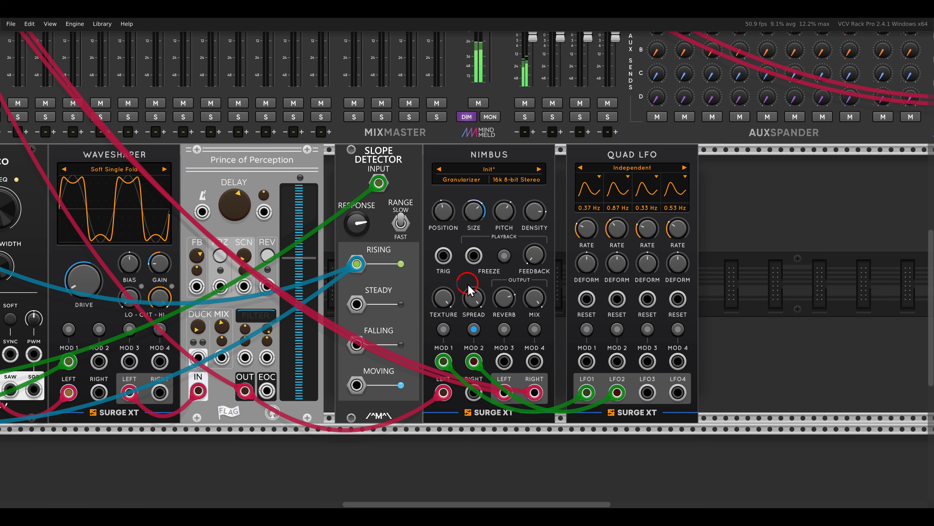
pyautogui.click(474, 330)
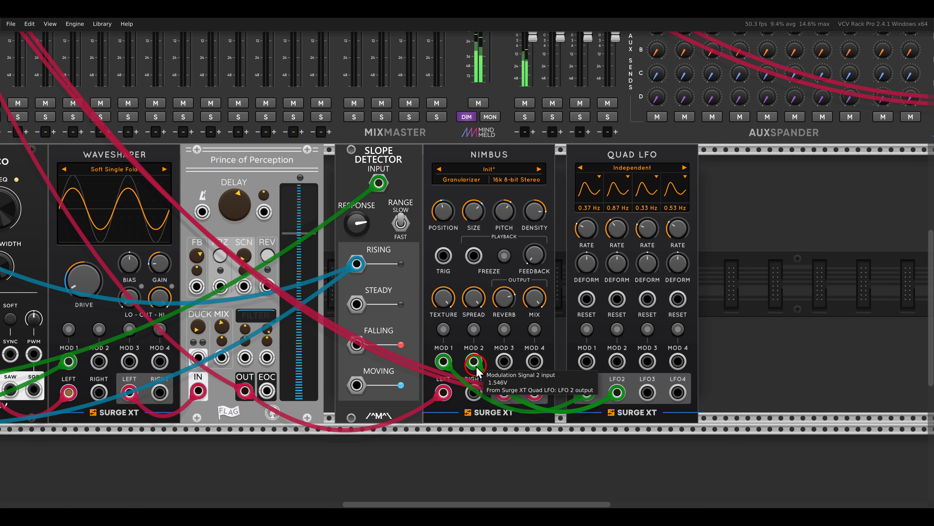
pyautogui.click(733, 308)
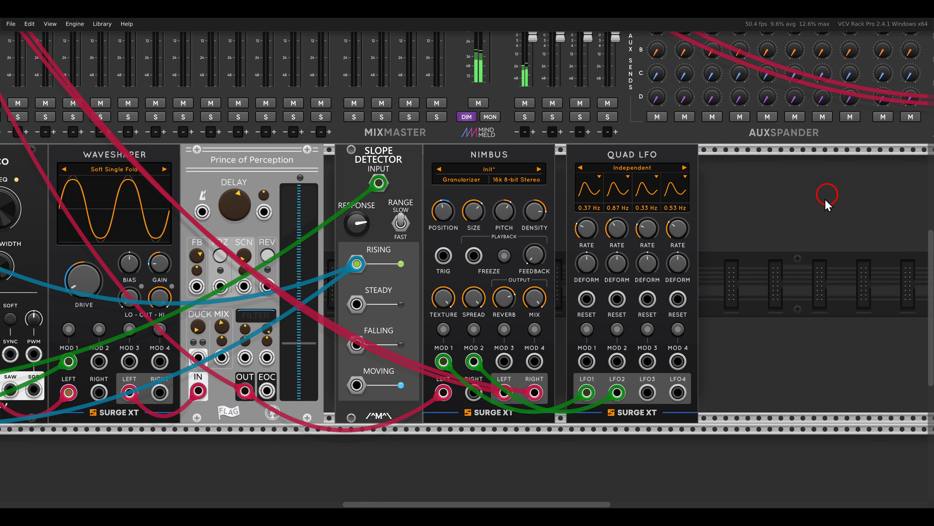
# - Start a new row below the Scope with a Surge XT Classic VCO and a Filter directly beside it
pyautogui.scroll(-5, 794, 215)
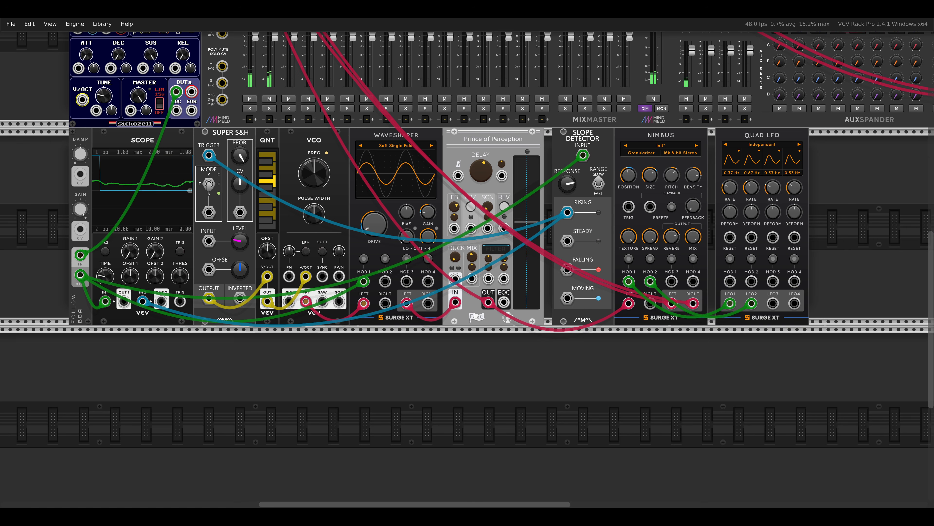
pyautogui.moveTo(517, 389); pyautogui.dragTo(674, 325)
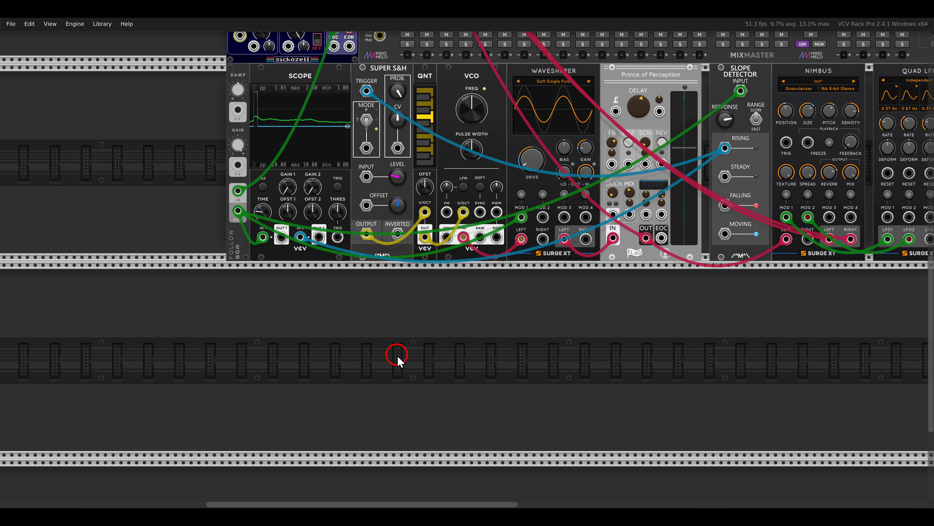
pyautogui.scroll(1, 397, 354)
pyautogui.rightClick(401, 346)
pyautogui.click(274, 300)
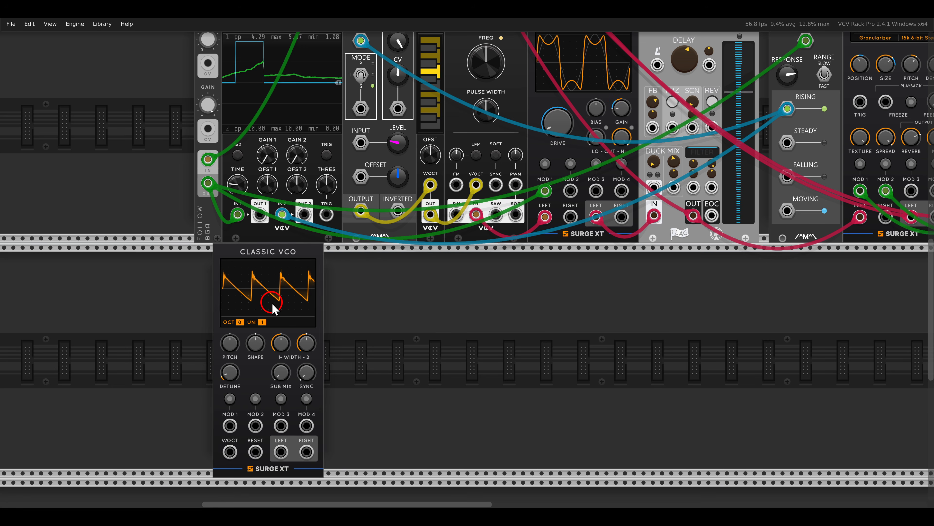
pyautogui.rightClick(412, 319)
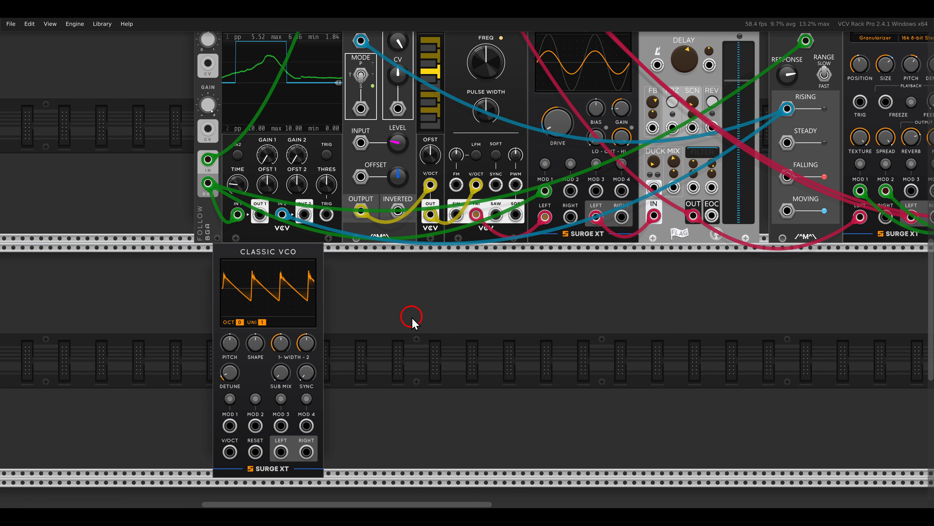
pyautogui.click(429, 221)
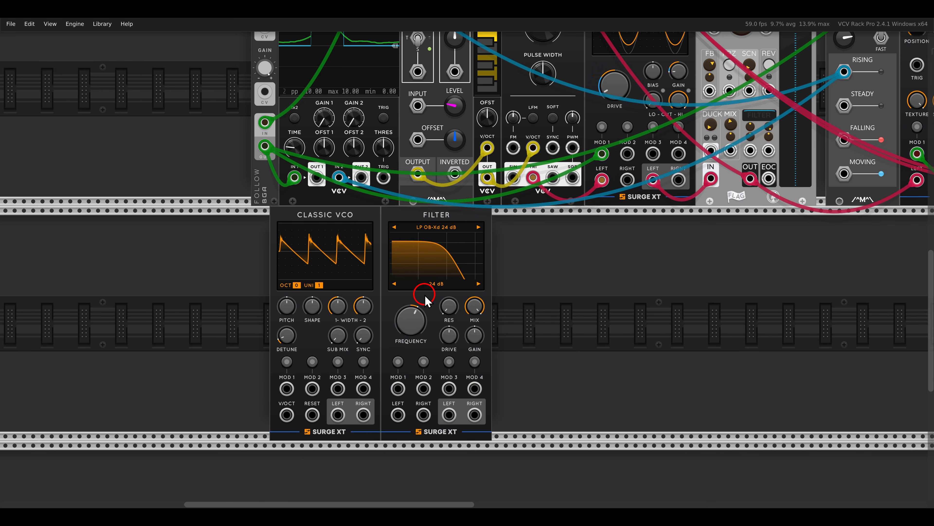
# - Shift the Classic VCO and Filter along the new row and add a VCV LFO at the row's start
pyautogui.moveTo(582, 292); pyautogui.dragTo(405, 236)
pyautogui.click(272, 264)
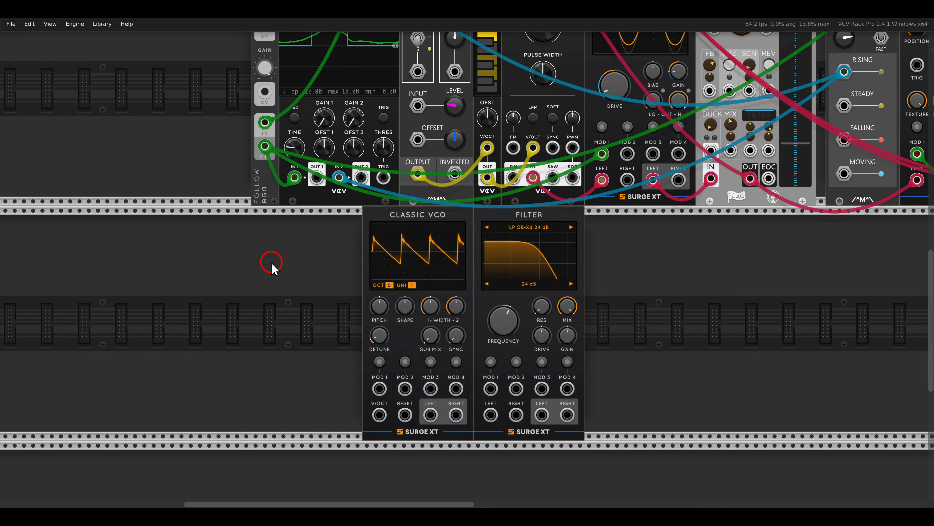
pyautogui.rightClick(273, 263)
pyautogui.moveTo(282, 88); pyautogui.dragTo(290, 244)
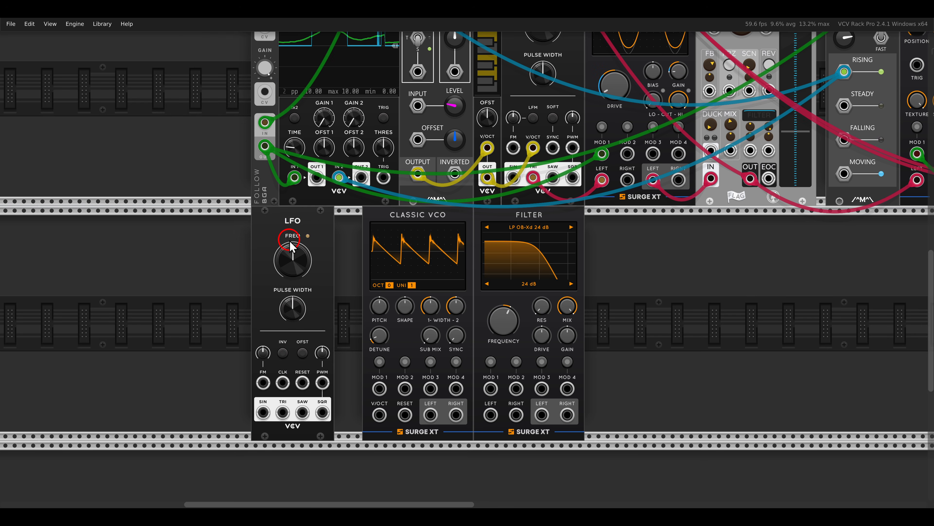
# - Move the Classic VCO and Filter further along the row and add a Super S&H and a QNT directly beside the LFO
pyautogui.moveTo(531, 264); pyautogui.dragTo(482, 246)
pyautogui.moveTo(603, 256); pyautogui.dragTo(404, 251)
pyautogui.moveTo(404, 252); pyautogui.dragTo(539, 249)
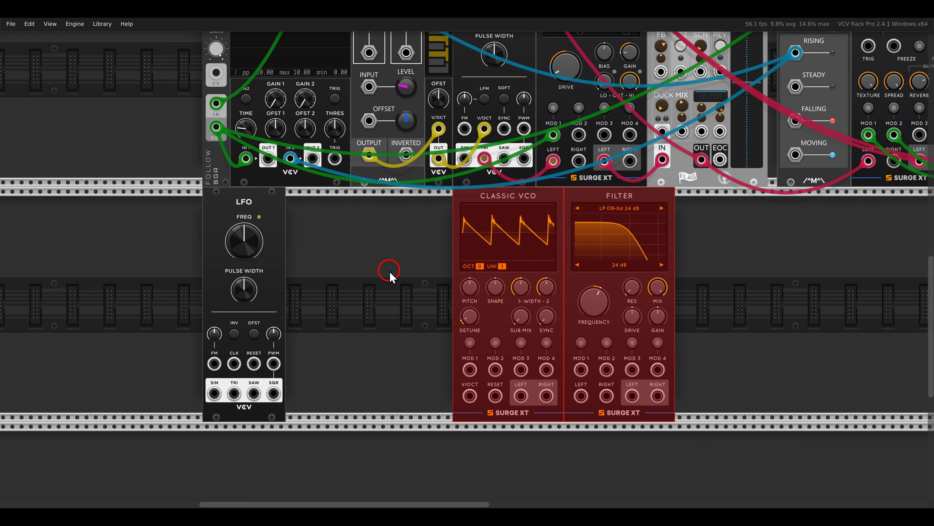
pyautogui.rightClick(390, 274)
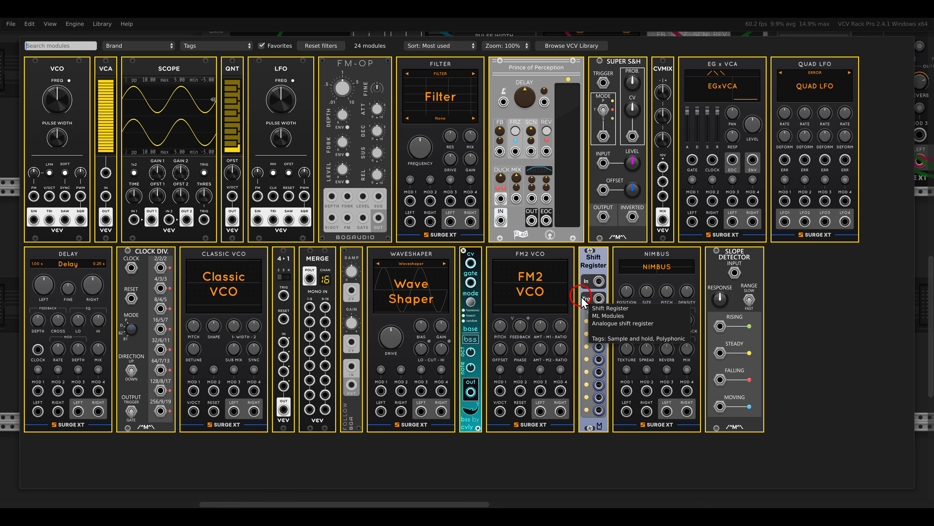
pyautogui.moveTo(613, 85); pyautogui.dragTo(317, 235)
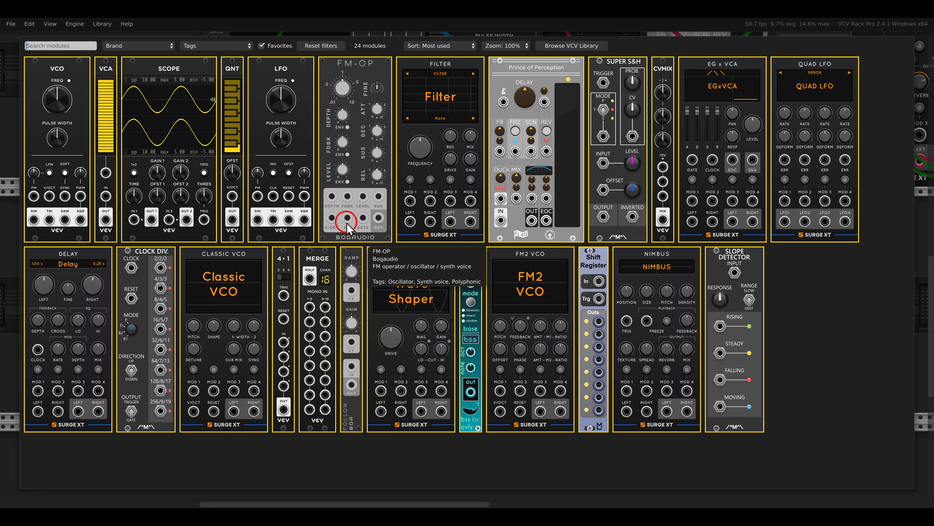
pyautogui.moveTo(233, 71); pyautogui.dragTo(353, 229)
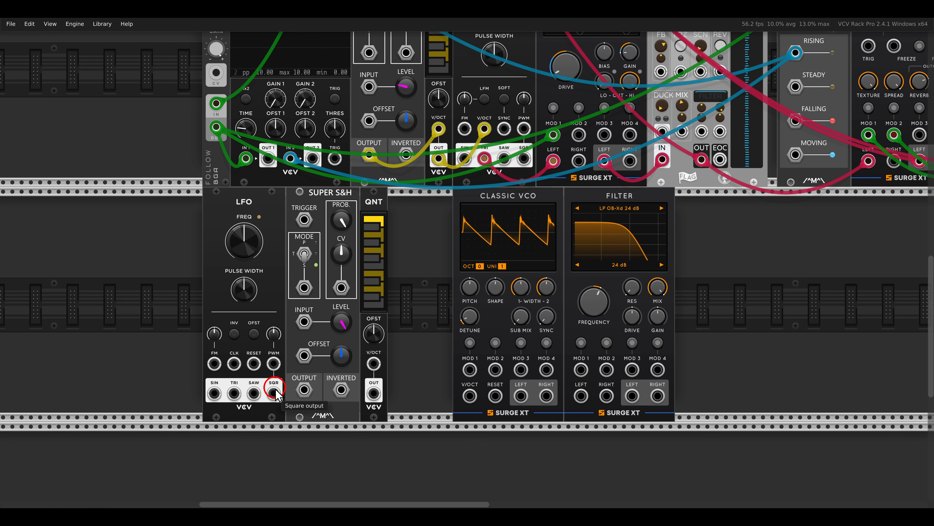
# - Patch the LFO's square output into the Super S&H trigger and the FOLLOW envelope into its signal input, lowering the input level
pyautogui.moveTo(273, 391); pyautogui.dragTo(304, 219)
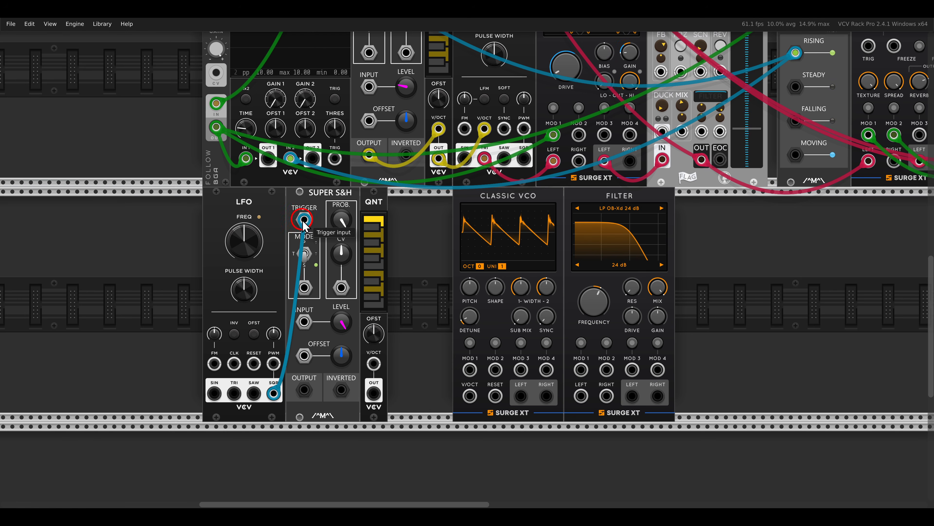
pyautogui.scroll(3, 404, 228)
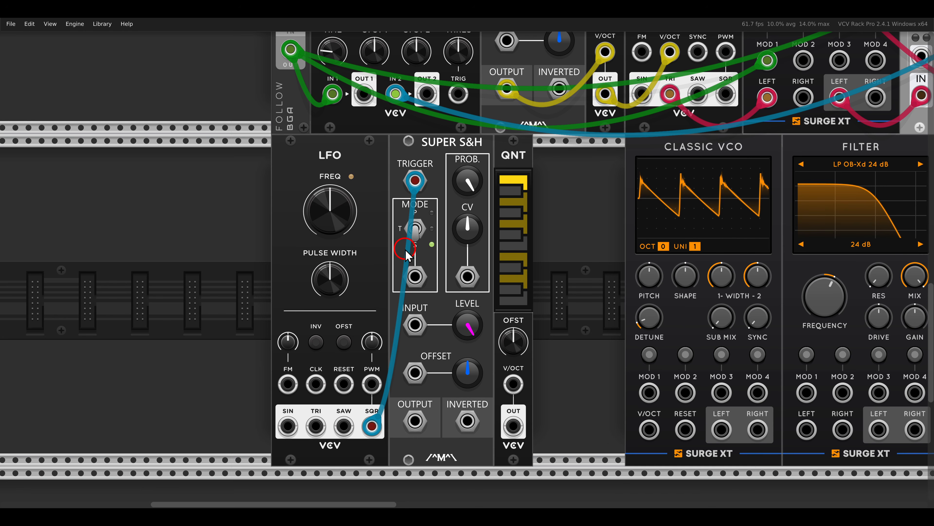
pyautogui.scroll(-2, 406, 254)
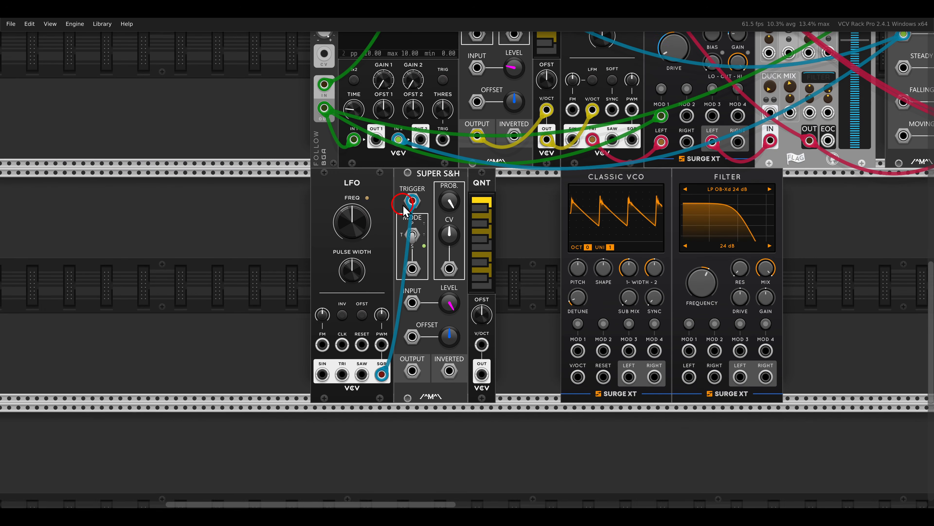
pyautogui.moveTo(341, 148); pyautogui.dragTo(432, 339)
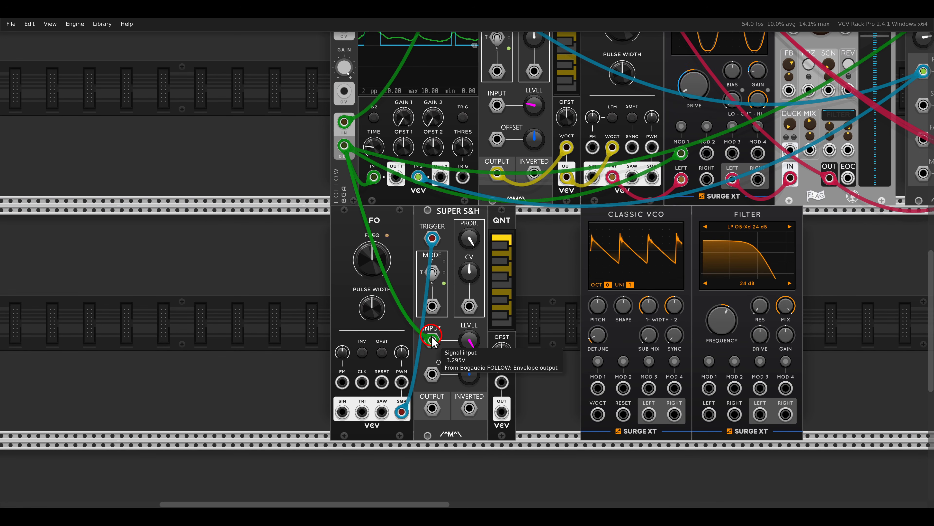
pyautogui.moveTo(470, 340); pyautogui.dragTo(478, 438)
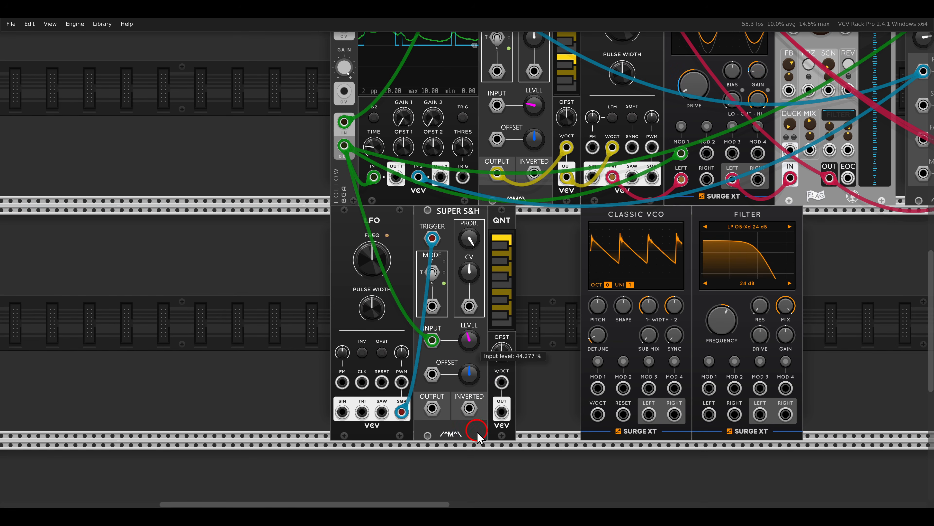
pyautogui.moveTo(534, 331); pyautogui.dragTo(467, 303)
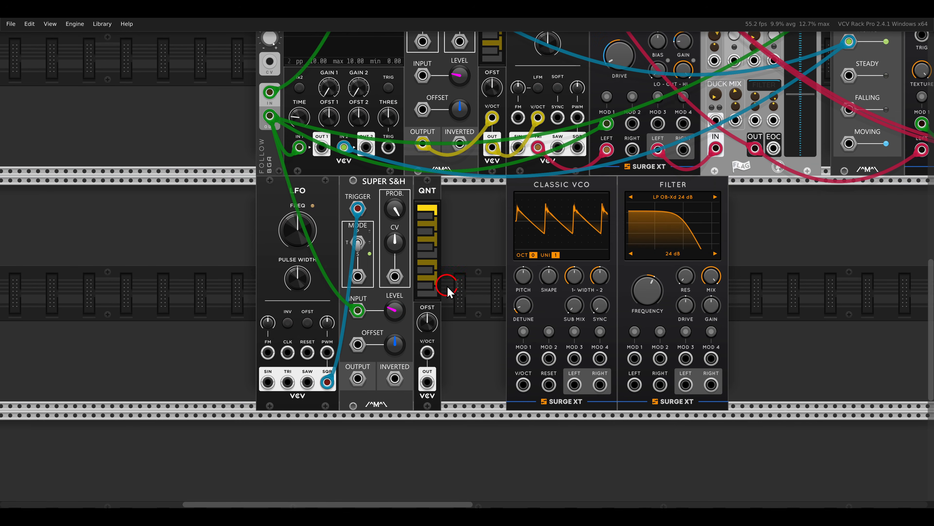
# - Patch the Super S&H output through the QNT into the Classic VCO's V/OCT input and move the VCO and Filter against the QNT
pyautogui.scroll(2, 385, 321)
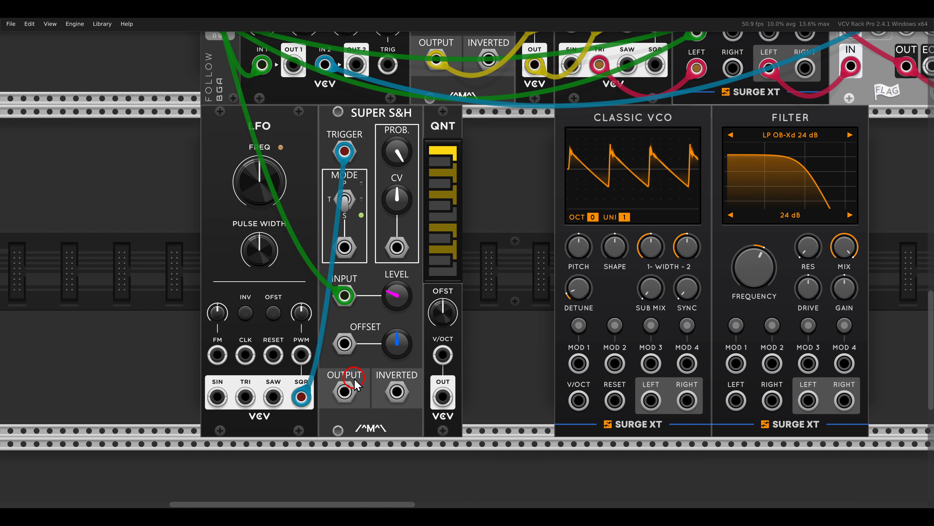
pyautogui.moveTo(344, 391); pyautogui.dragTo(440, 356)
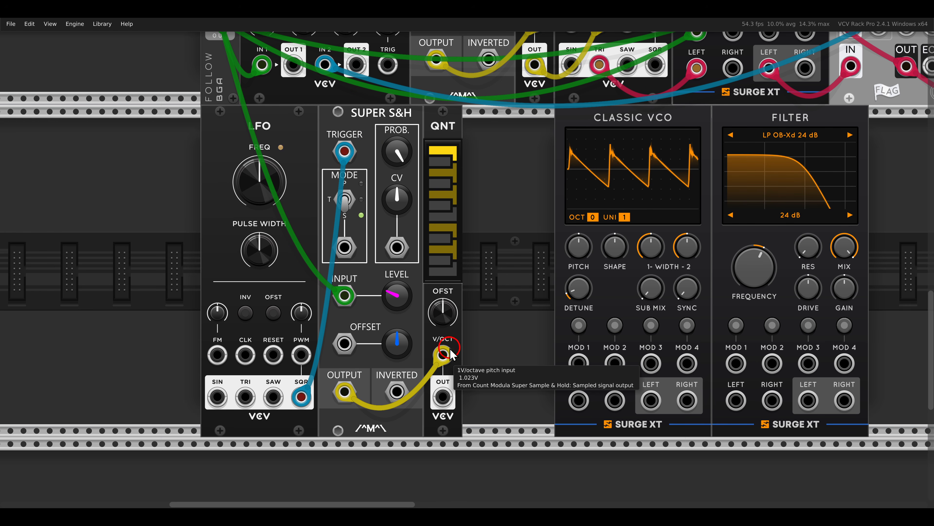
pyautogui.moveTo(442, 396); pyautogui.dragTo(577, 401)
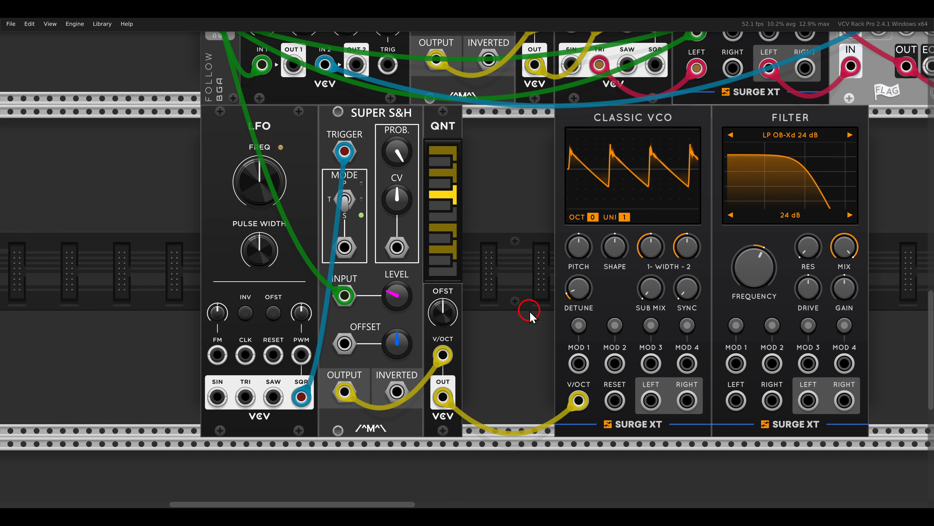
pyautogui.moveTo(527, 309); pyautogui.dragTo(706, 246)
pyautogui.click(844, 223)
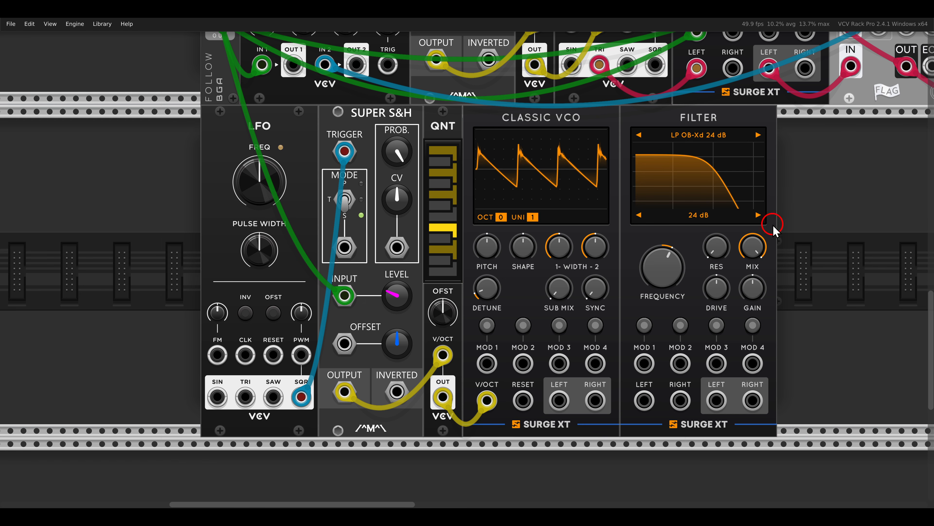
pyautogui.moveTo(774, 230); pyautogui.dragTo(712, 226)
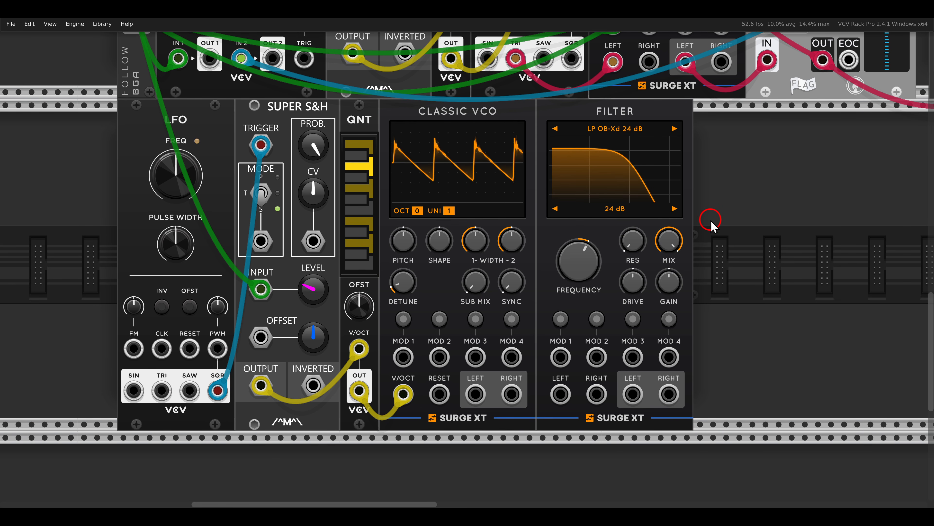
# - Connect the Classic VCO's stereo outputs to the Filter inputs and the Filter's stereo outputs to MixMaster channel 3
pyautogui.rightClick(472, 395)
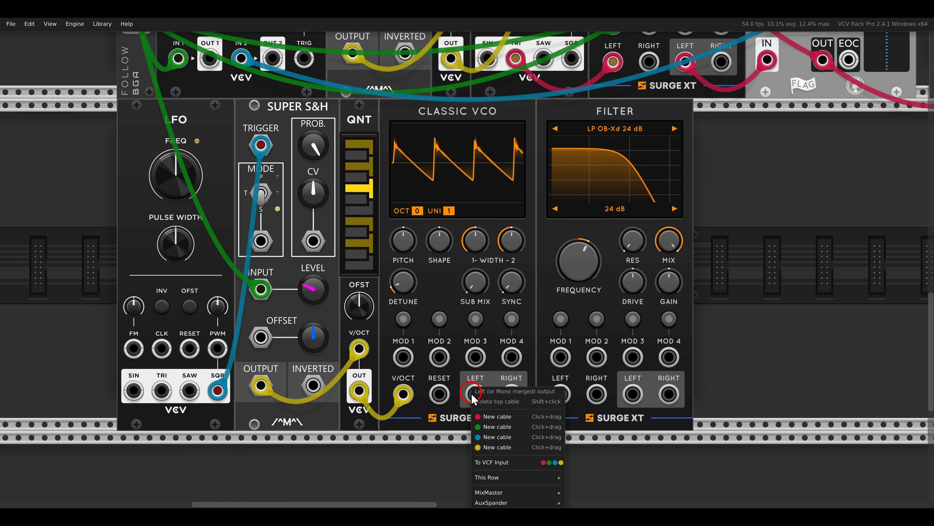
pyautogui.click(543, 463)
pyautogui.rightClick(632, 394)
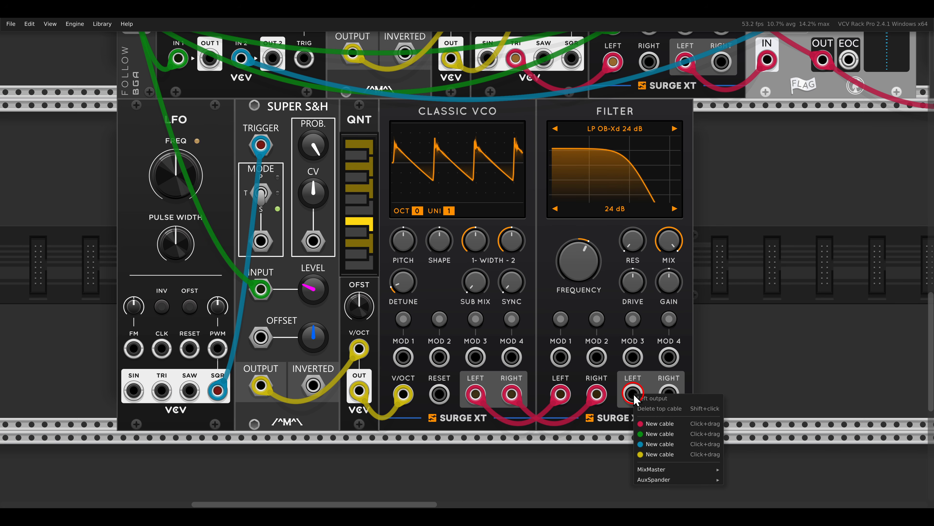
pyautogui.click(665, 468)
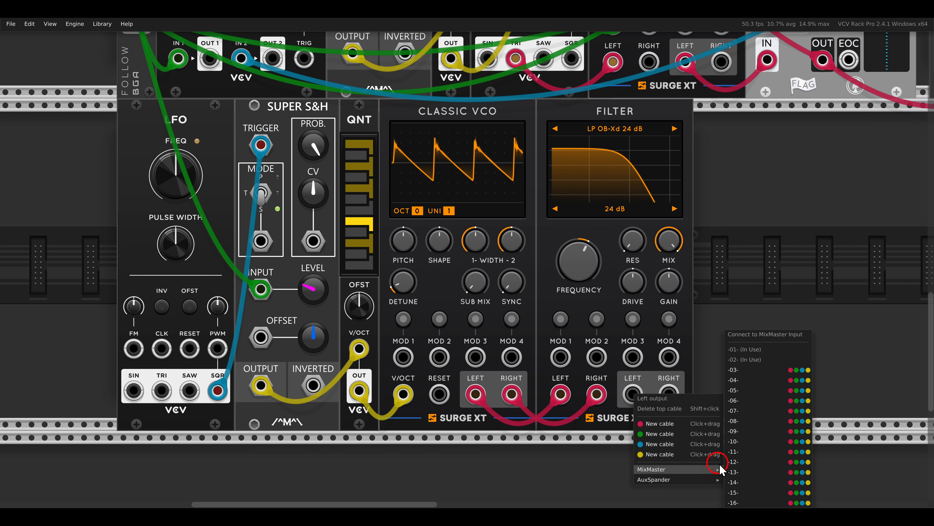
pyautogui.click(790, 369)
# - Raise the Filter's cutoff frequency and set the new row's LFO frequency to about 4.24 Hz
pyautogui.moveTo(569, 265); pyautogui.dragTo(562, 254)
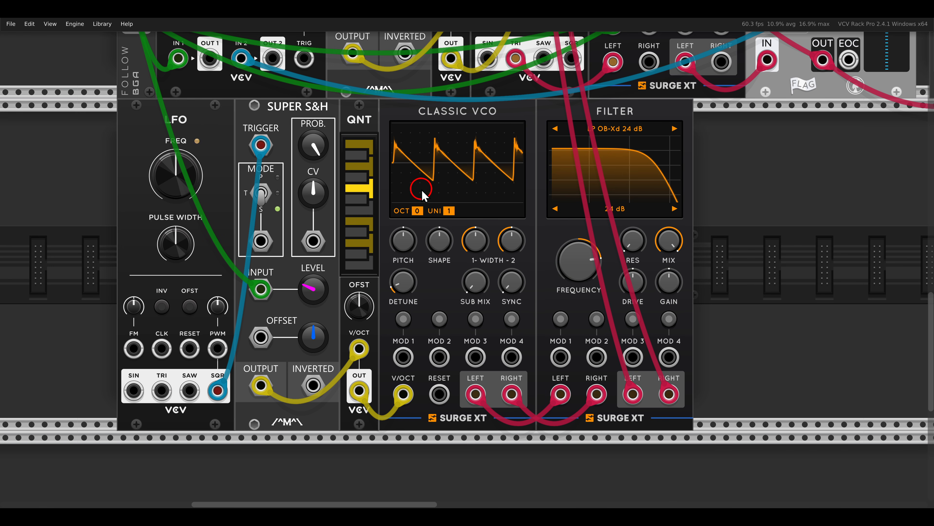
pyautogui.moveTo(422, 193); pyautogui.dragTo(489, 198)
pyautogui.scroll(-1, 309, 220)
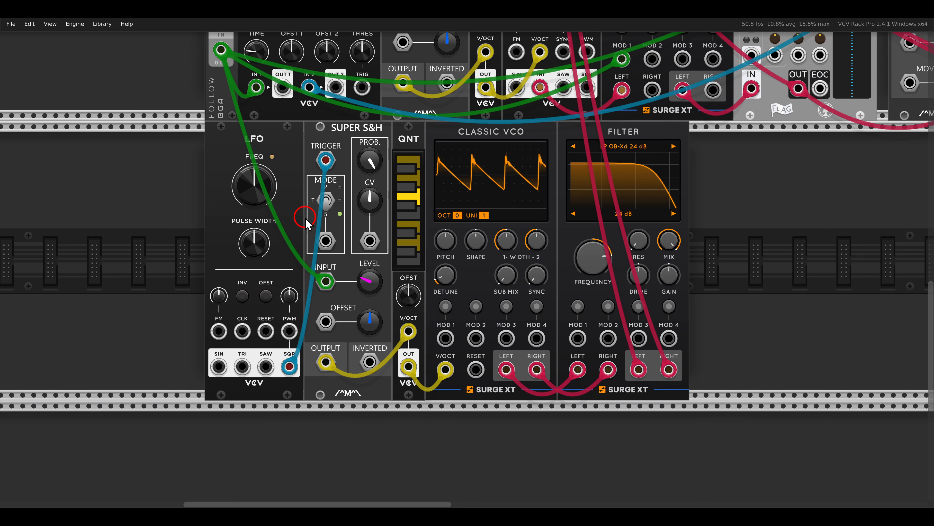
pyautogui.moveTo(309, 220); pyautogui.dragTo(345, 259)
pyautogui.moveTo(257, 98)
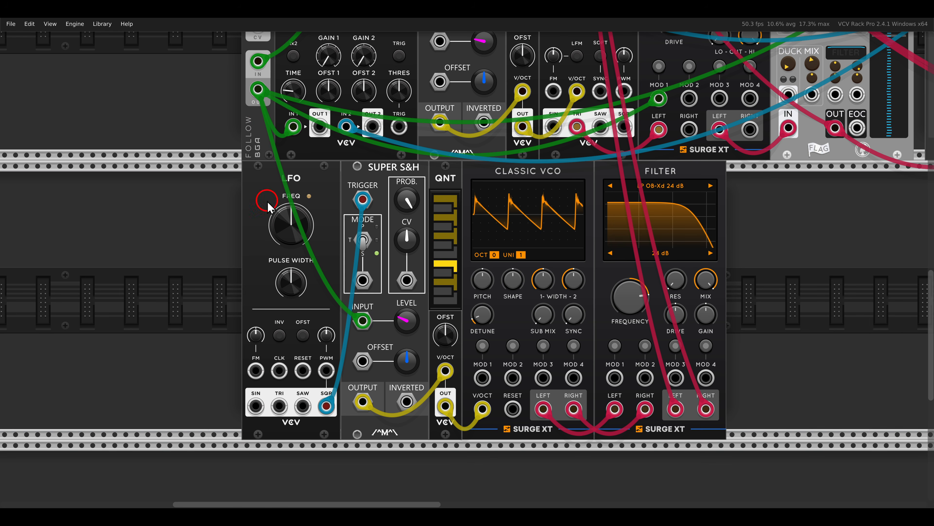
pyautogui.moveTo(279, 226)
pyautogui.mouseDown()
pyautogui.moveTo(286, 244)
pyautogui.moveTo(265, 223)
pyautogui.mouseUp()
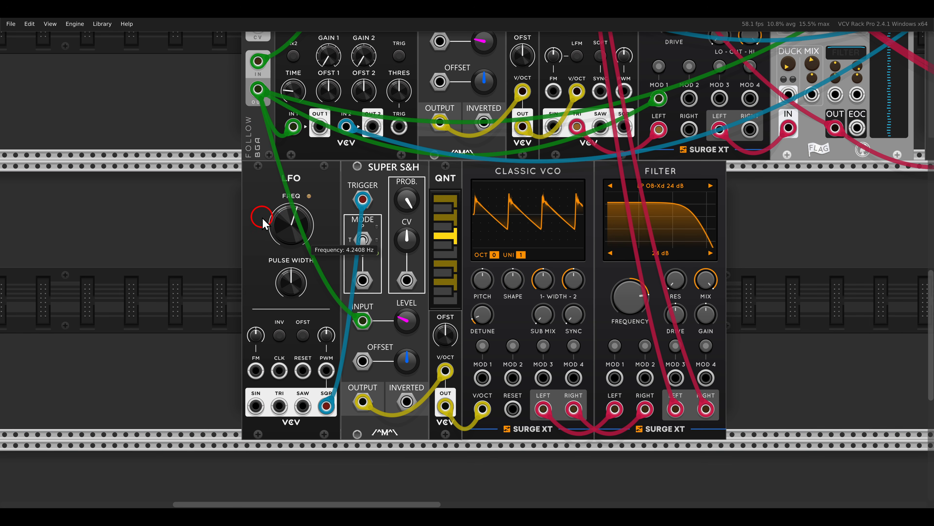
# - Patch the FOLLOW envelope output into the LFO's FM input and set its FM amount to a negative value
pyautogui.moveTo(258, 89); pyautogui.dragTo(256, 370)
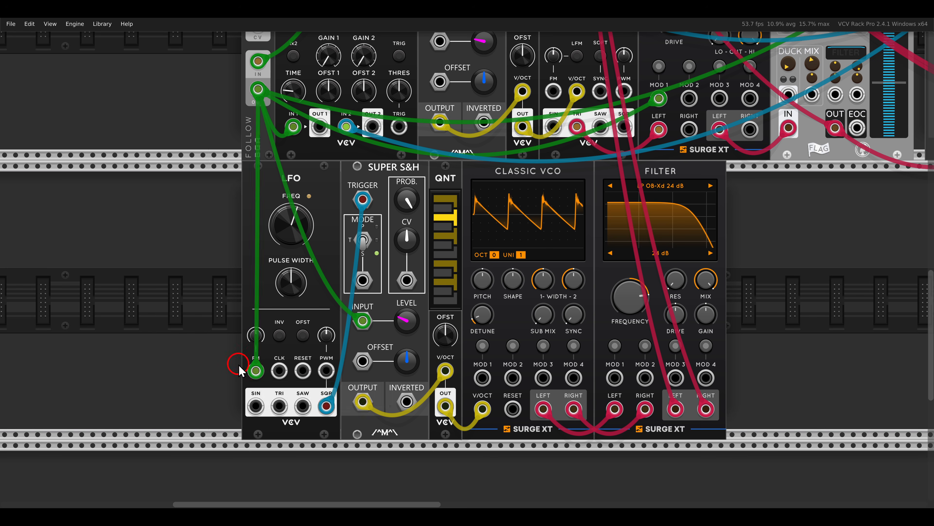
pyautogui.scroll(4, 255, 365)
pyautogui.moveTo(349, 297); pyautogui.dragTo(341, 332)
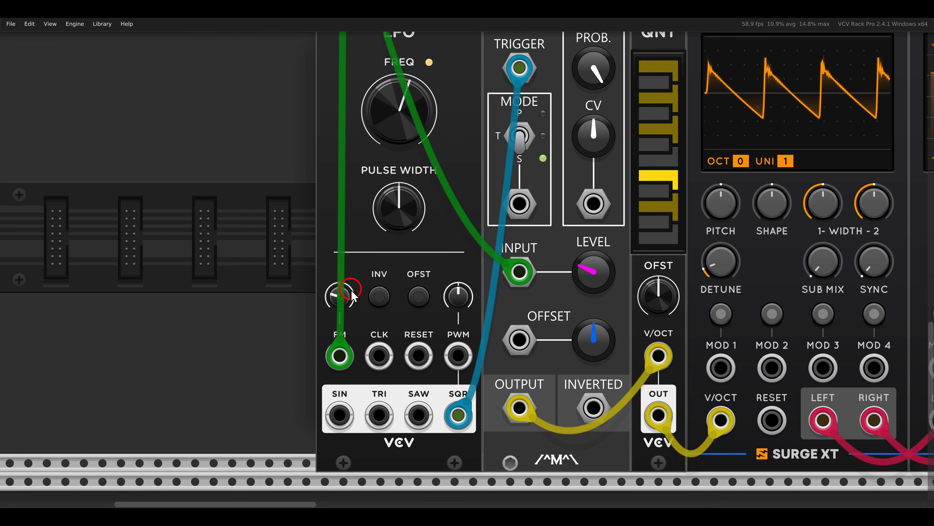
pyautogui.moveTo(406, 80); pyautogui.dragTo(365, 98)
pyautogui.moveTo(368, 84)
pyautogui.mouseDown()
pyautogui.moveTo(358, 109)
pyautogui.moveTo(373, 117)
pyautogui.mouseUp()
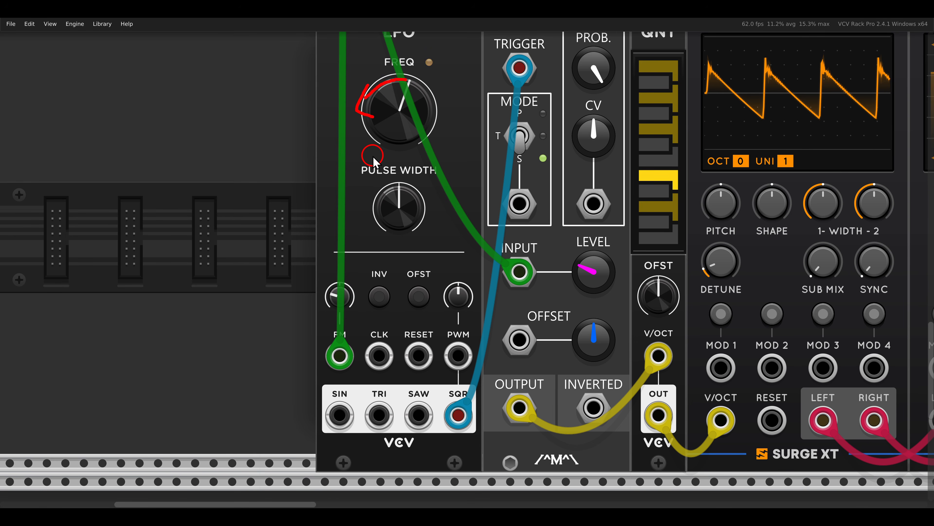
# - Raise MixMaster channel 3's send to the Verb aux bus on the AuxSpander
pyautogui.scroll(-2, 561, 239)
pyautogui.moveTo(588, 235); pyautogui.dragTo(462, 240)
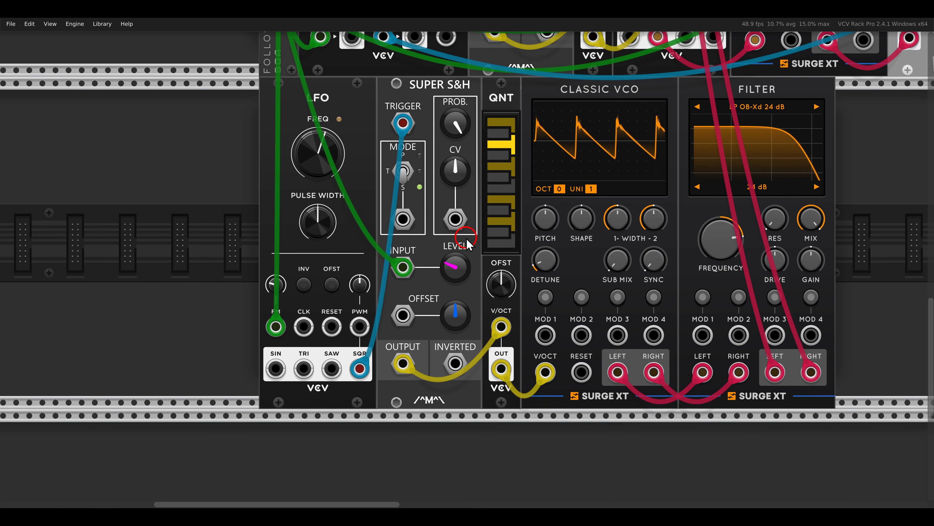
pyautogui.scroll(-2, 471, 234)
pyautogui.moveTo(831, 154); pyautogui.dragTo(606, 296)
pyautogui.moveTo(644, 247); pyautogui.dragTo(624, 271)
pyautogui.moveTo(711, 116); pyautogui.dragTo(471, 363)
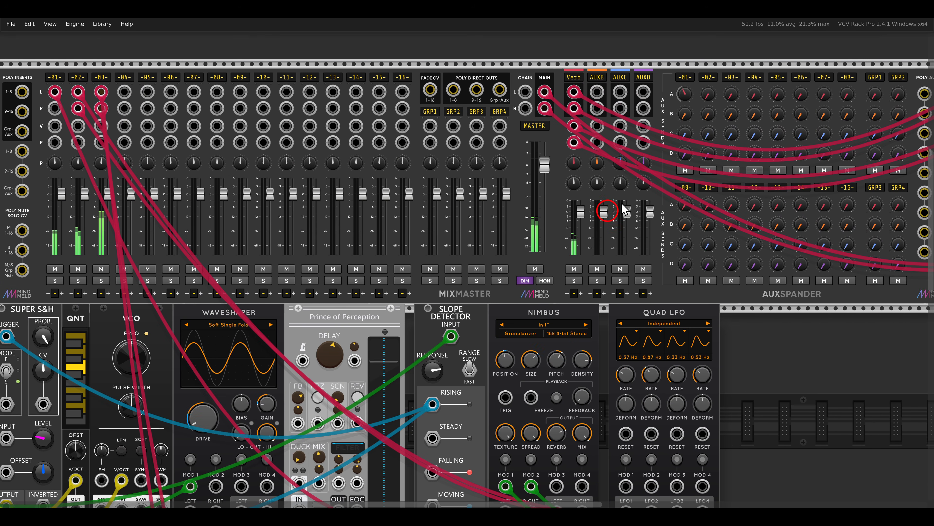
pyautogui.moveTo(732, 92); pyautogui.dragTo(695, 32)
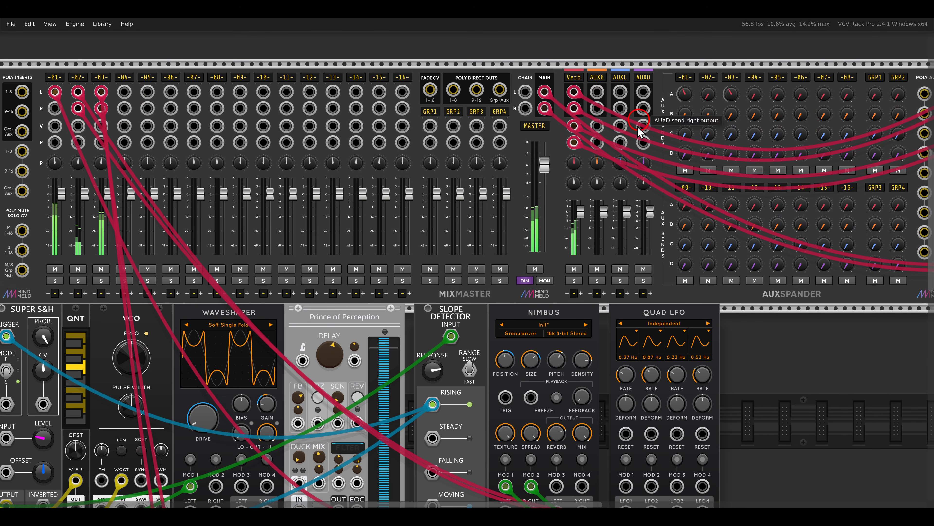
# - Set the Classic VCO to 3 unison voices and raise its sub mix and unison detune
pyautogui.moveTo(434, 370); pyautogui.dragTo(588, 211)
pyautogui.scroll(2, 486, 269)
pyautogui.click(472, 190)
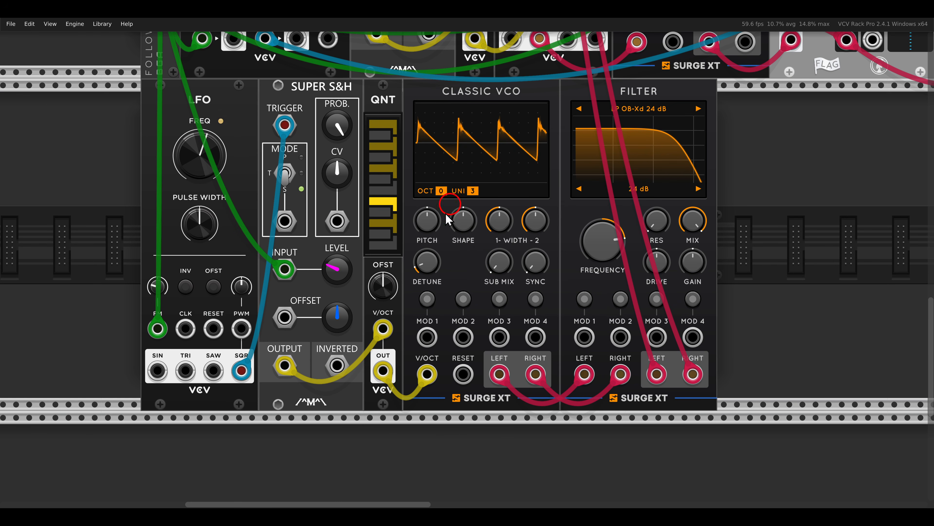
pyautogui.moveTo(498, 265); pyautogui.dragTo(478, 234)
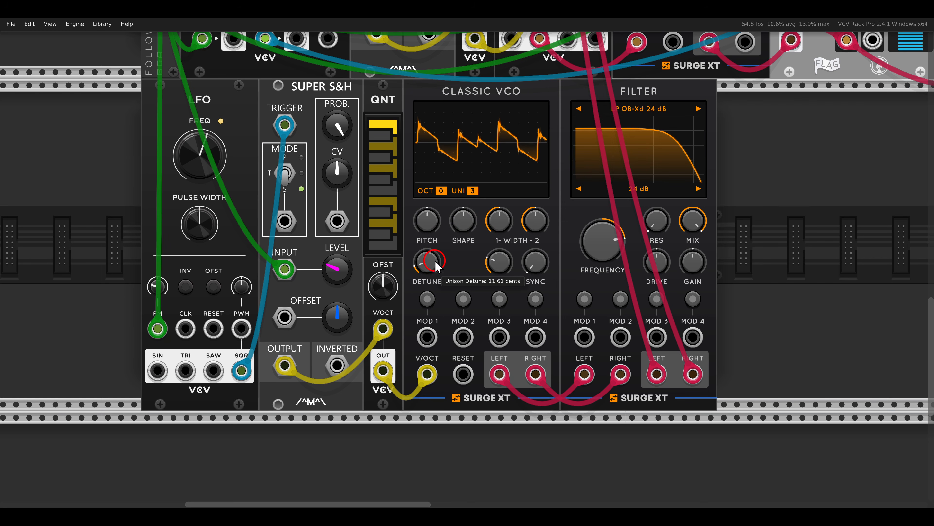
pyautogui.keyDown('ctrl'); pyautogui.scroll(-3, 435, 264); pyautogui.keyUp('ctrl')
pyautogui.rightClick(687, 249)
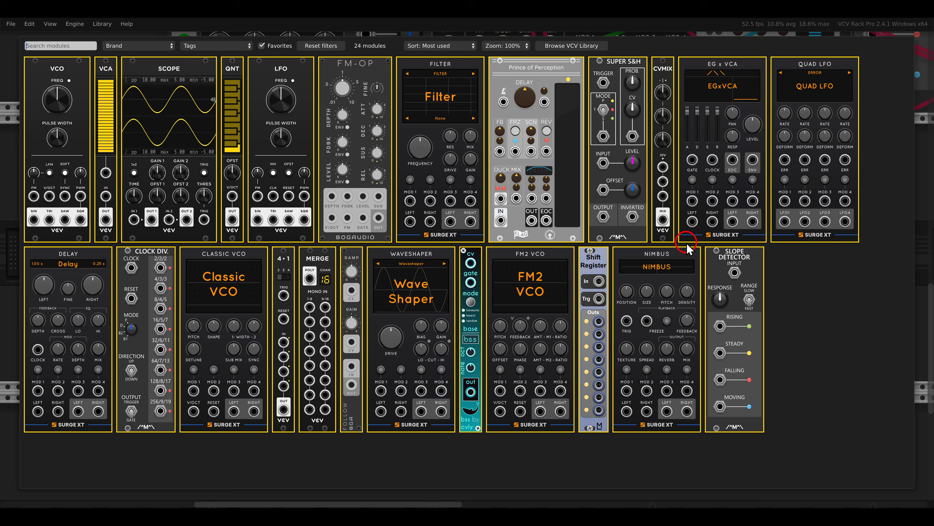
pyautogui.press('Escape')
# - Patch the Quad LFO's LFO3 output into the Classic VCO's MOD 1 input and assign that modulation to Shape at +78
pyautogui.keyDown('ctrl'); pyautogui.scroll(5, 688, 254); pyautogui.keyUp('ctrl')
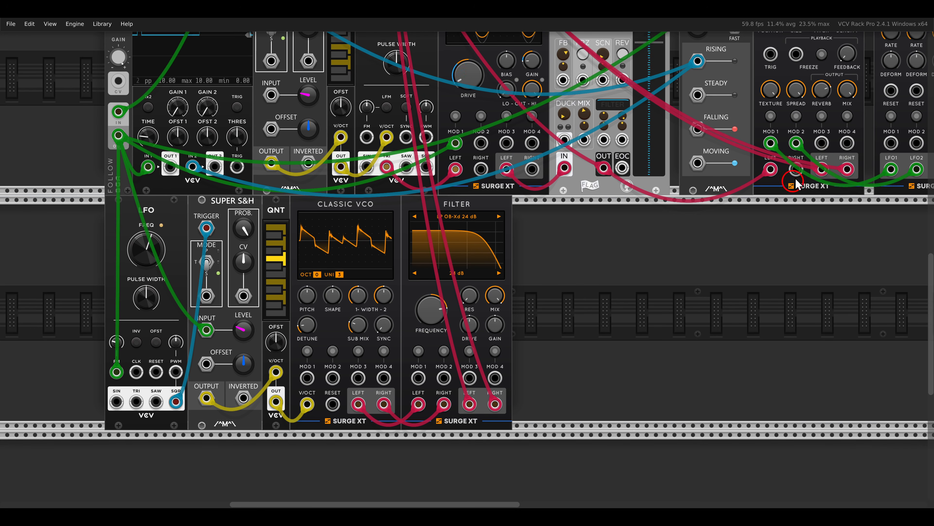
pyautogui.moveTo(873, 234); pyautogui.dragTo(804, 234)
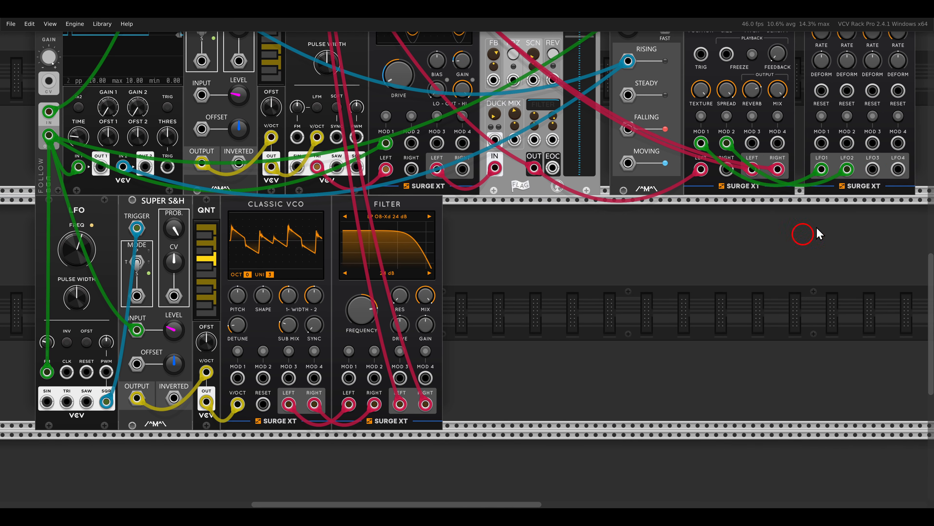
pyautogui.moveTo(873, 170); pyautogui.dragTo(238, 377)
pyautogui.click(237, 350)
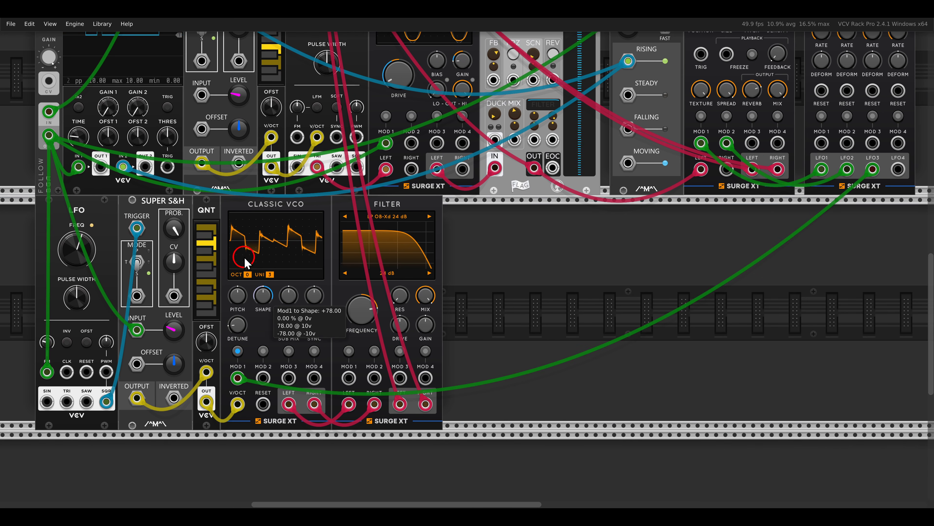
pyautogui.click(238, 350)
# - Patch the Quad LFO's LFO4 output into the Filter's MOD 1 input and assign that modulation to Frequency
pyautogui.moveTo(349, 378); pyautogui.dragTo(898, 169)
pyautogui.click(352, 352)
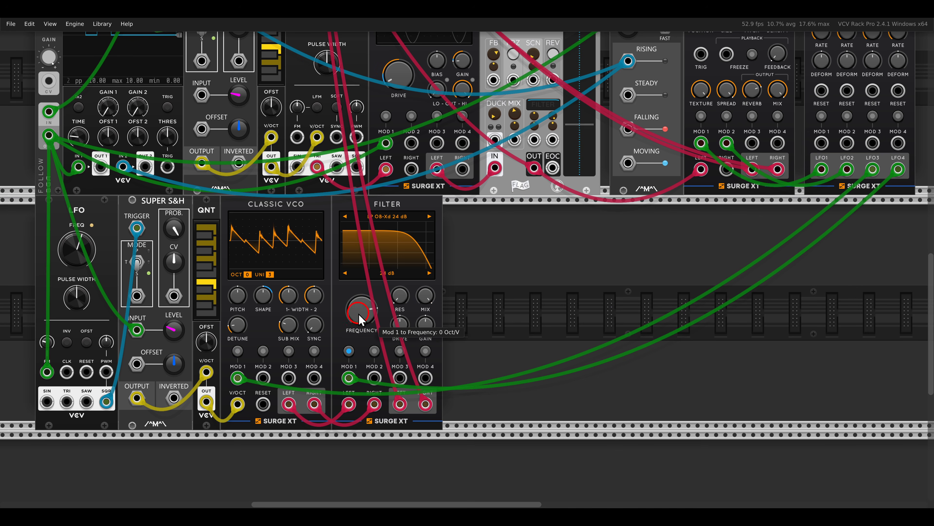
pyautogui.moveTo(358, 314)
pyautogui.mouseDown()
pyautogui.moveTo(358, 341)
pyautogui.moveTo(357, 324)
pyautogui.mouseUp()
pyautogui.click(349, 354)
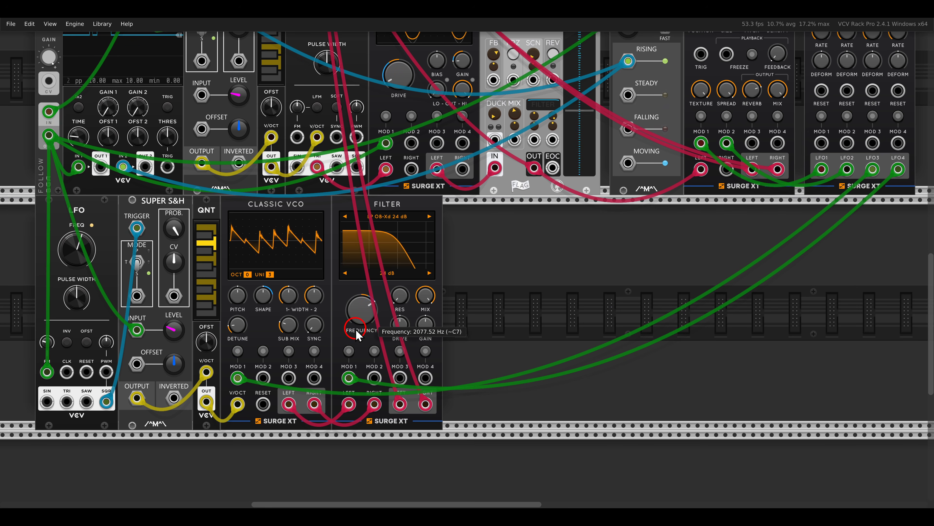
# - Make room between the lower LFO and Super S&H, and add a CVMIX module in the gap
pyautogui.hscroll(-3, 386, 333)
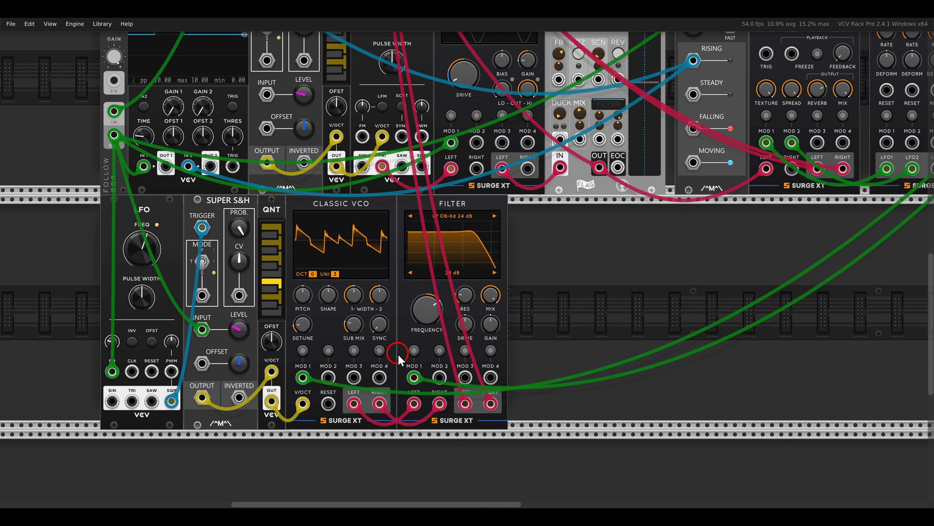
pyautogui.scroll(3, 405, 353)
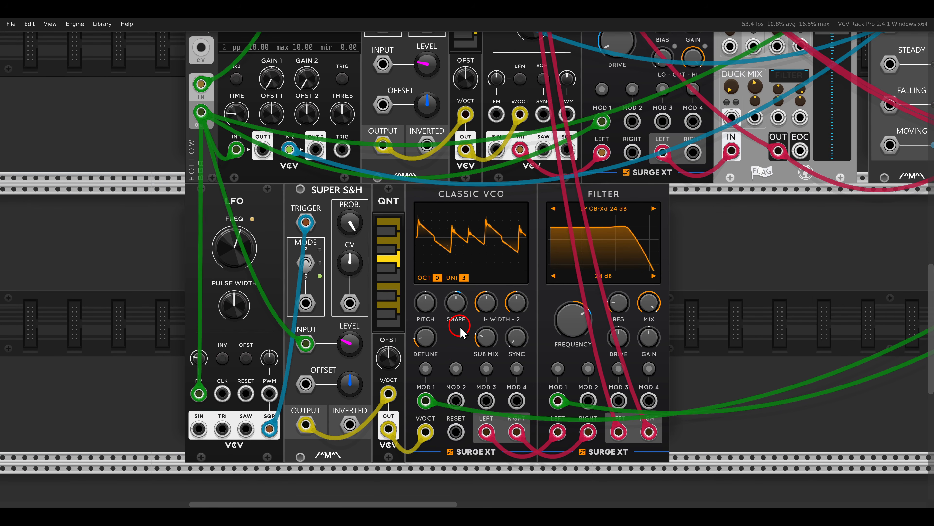
pyautogui.scroll(-1, 674, 317)
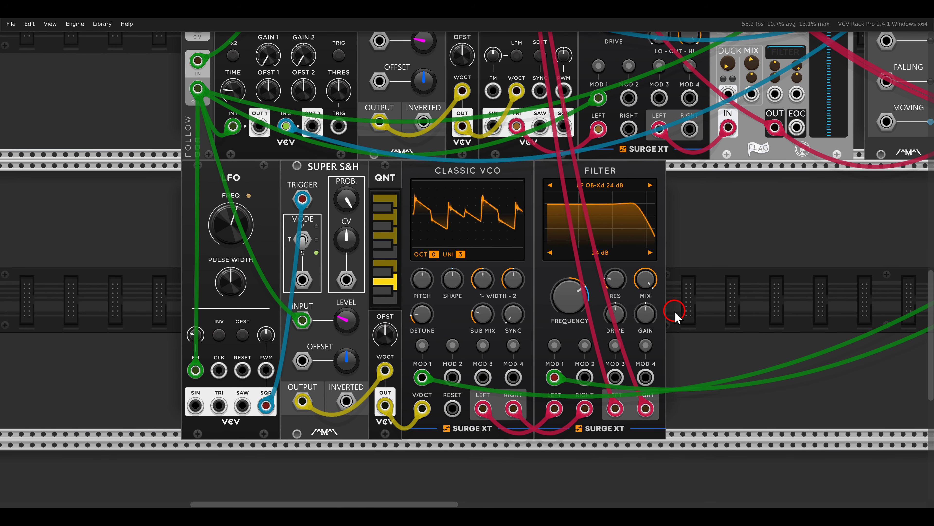
pyautogui.moveTo(192, 339)
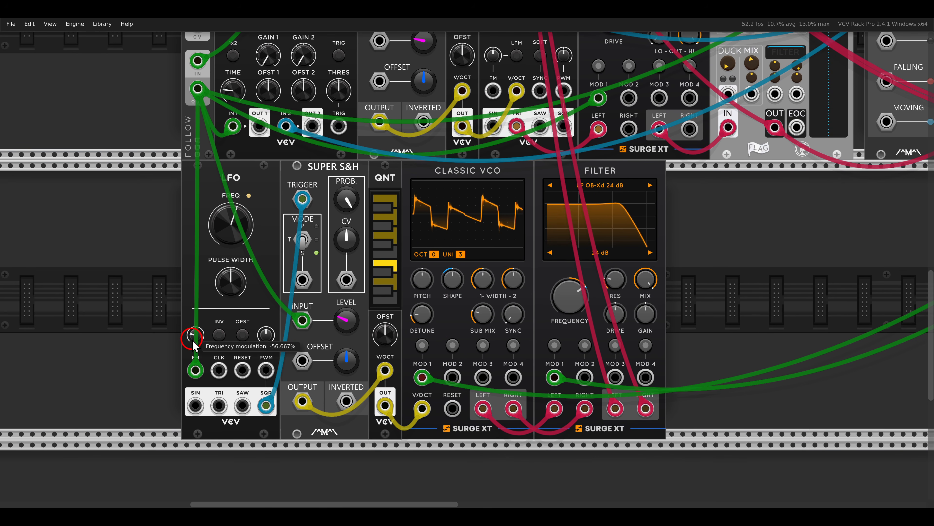
pyautogui.moveTo(221, 238)
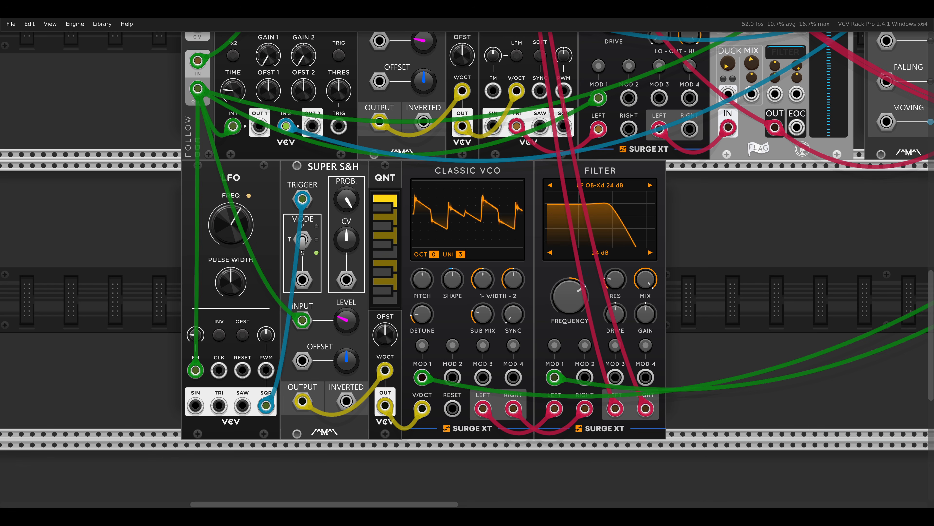
pyautogui.moveTo(699, 234); pyautogui.dragTo(459, 199)
pyautogui.rightClick(356, 205)
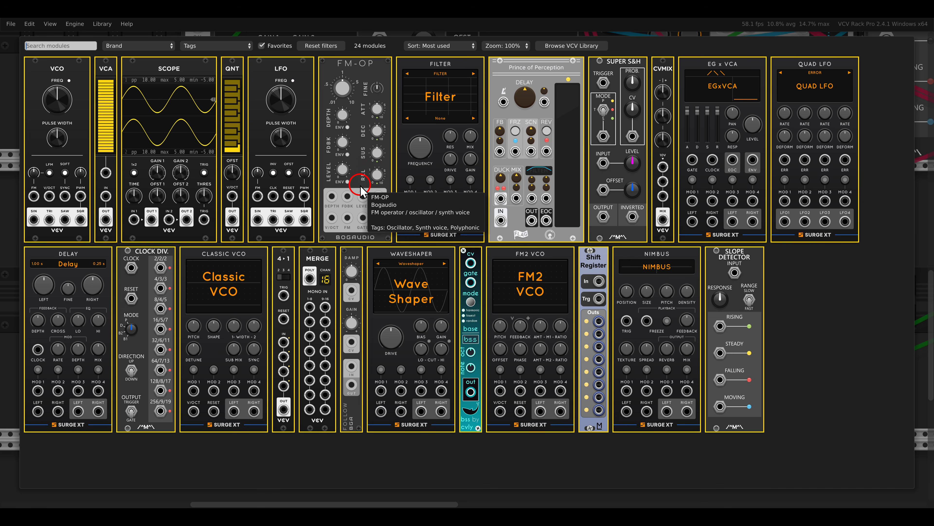
pyautogui.moveTo(663, 147); pyautogui.dragTo(353, 239)
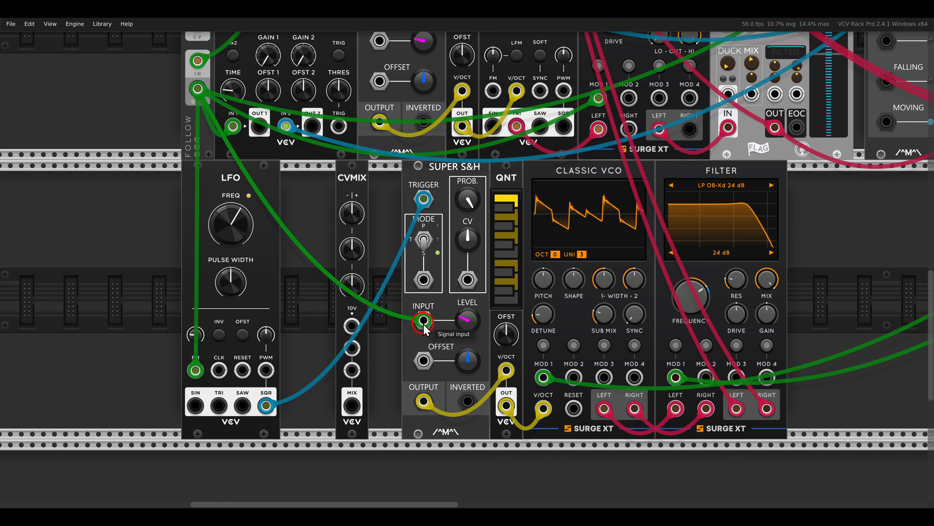
# - Route the FOLLOW envelope through CVMIX input 1 into the lower Super S&H's signal input, with level 1 at maximum
pyautogui.moveTo(423, 320); pyautogui.dragTo(352, 325)
pyautogui.moveTo(352, 404); pyautogui.dragTo(423, 320)
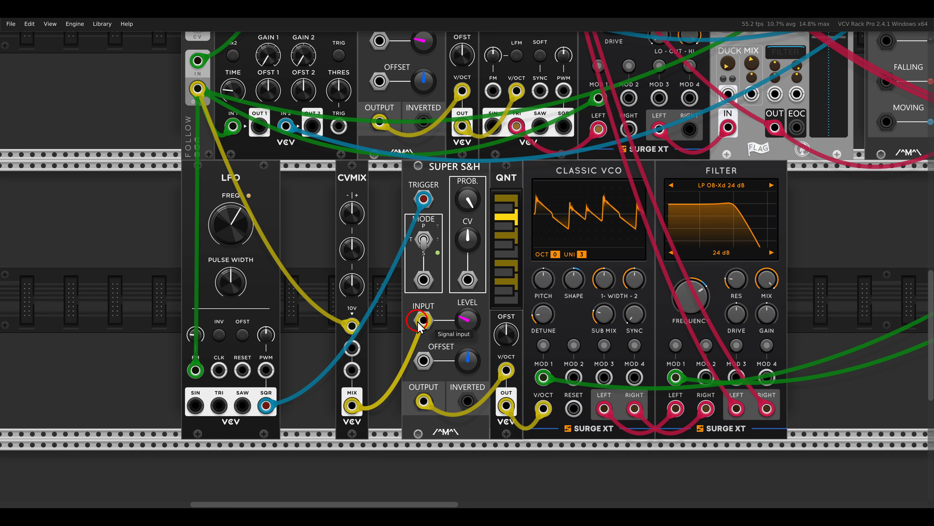
pyautogui.moveTo(352, 213); pyautogui.dragTo(348, 112)
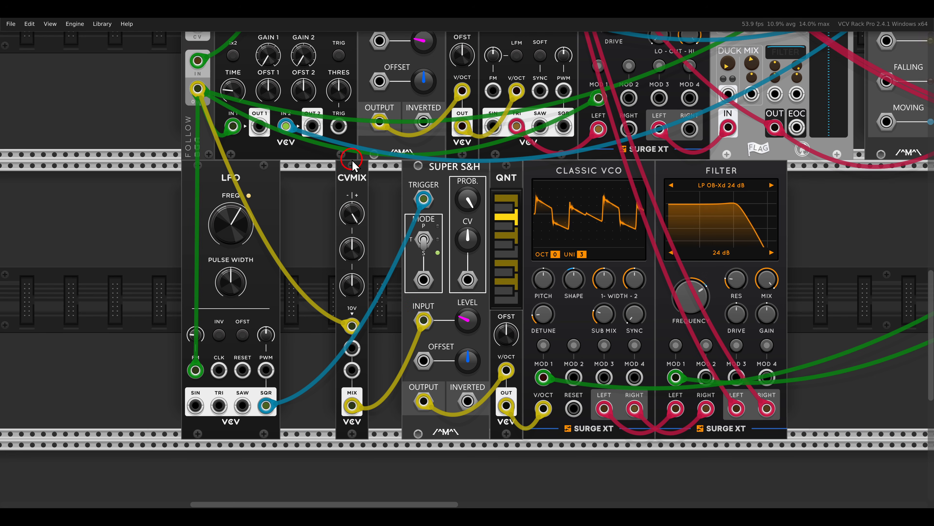
# - Close the gaps so the LFO, CVMIX and the rest of the lower voice sit side by side
pyautogui.moveTo(350, 181); pyautogui.dragTo(603, 181)
pyautogui.click(736, 231)
pyautogui.moveTo(740, 231); pyautogui.dragTo(786, 215)
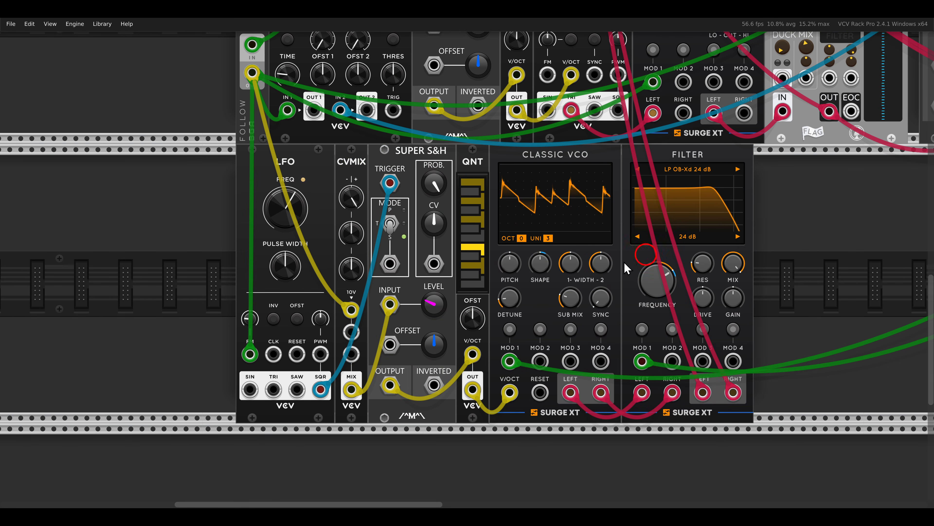
# - Patch the LFO's SIN and the Quad LFO's LFO2 outputs into CVMIX inputs 2 and 3, and raise both levels
pyautogui.scroll(1, 273, 340)
pyautogui.moveTo(235, 403); pyautogui.dragTo(366, 330)
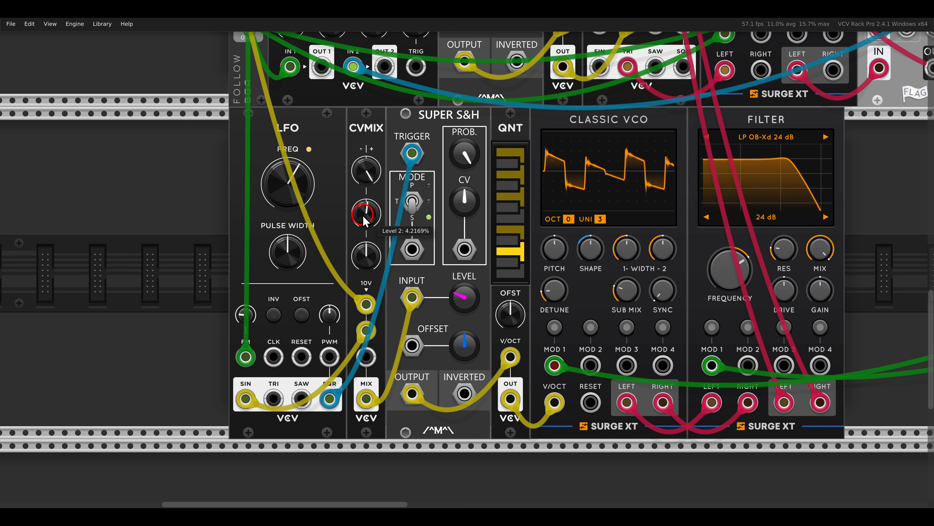
pyautogui.scroll(-2, 362, 251)
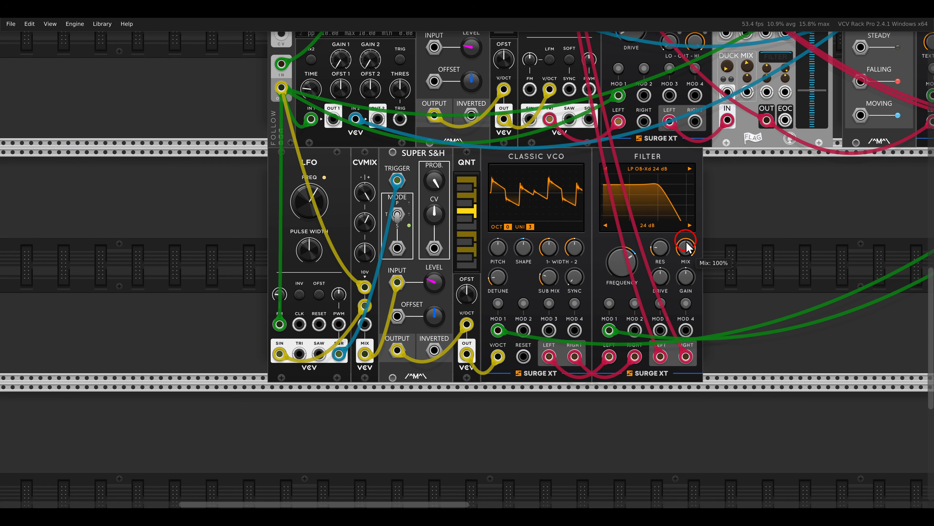
pyautogui.scroll(-1, 708, 244)
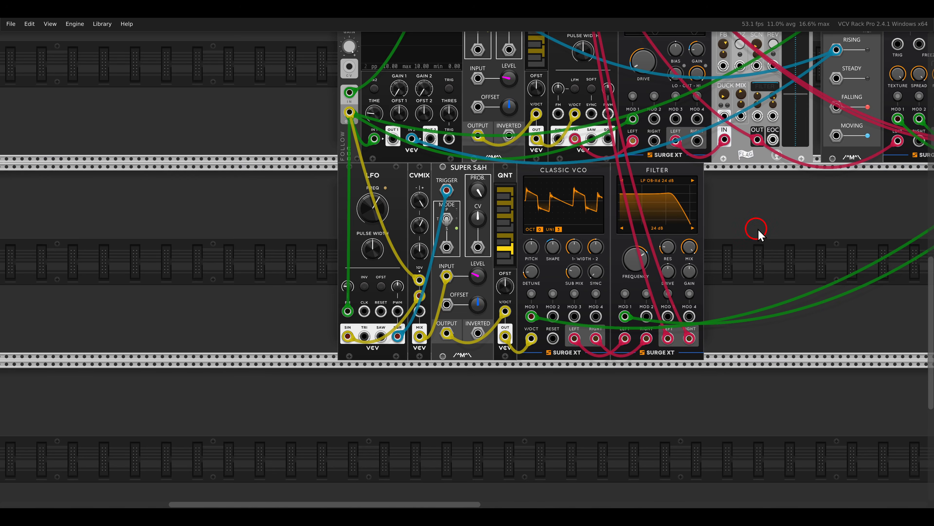
pyautogui.moveTo(759, 228); pyautogui.dragTo(426, 278)
pyautogui.moveTo(681, 202); pyautogui.dragTo(121, 378)
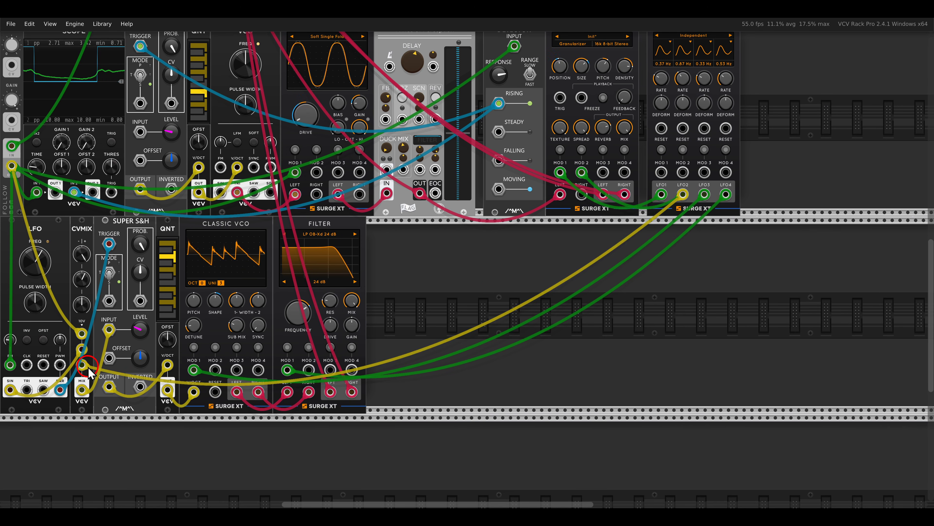
pyautogui.moveTo(89, 371); pyautogui.dragTo(317, 347)
pyautogui.scroll(3, 297, 347)
pyautogui.moveTo(299, 258); pyautogui.dragTo(297, 235)
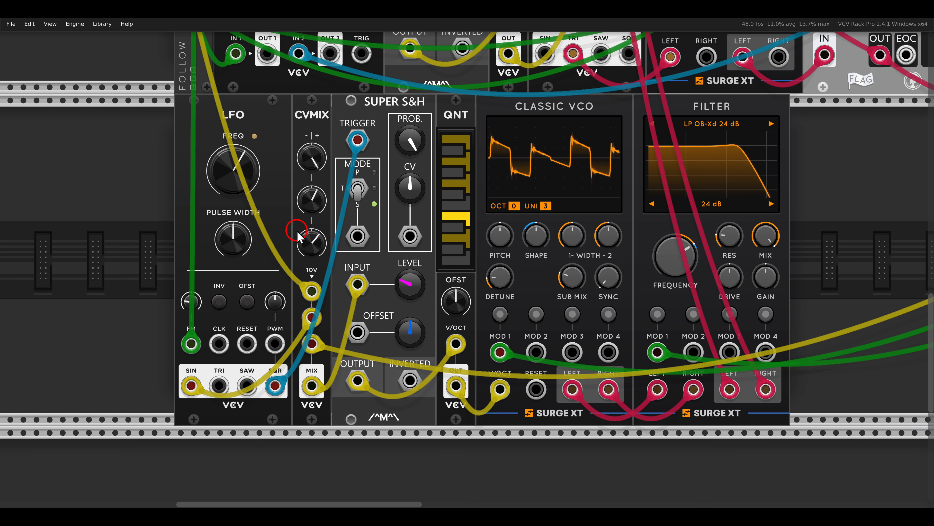
# - Add a Prince of Perception delay beside the lower Filter and patch it between the Filter's left output and MixMaster channel 4's left input
pyautogui.scroll(-1, 373, 249)
pyautogui.moveTo(502, 253); pyautogui.dragTo(225, 256)
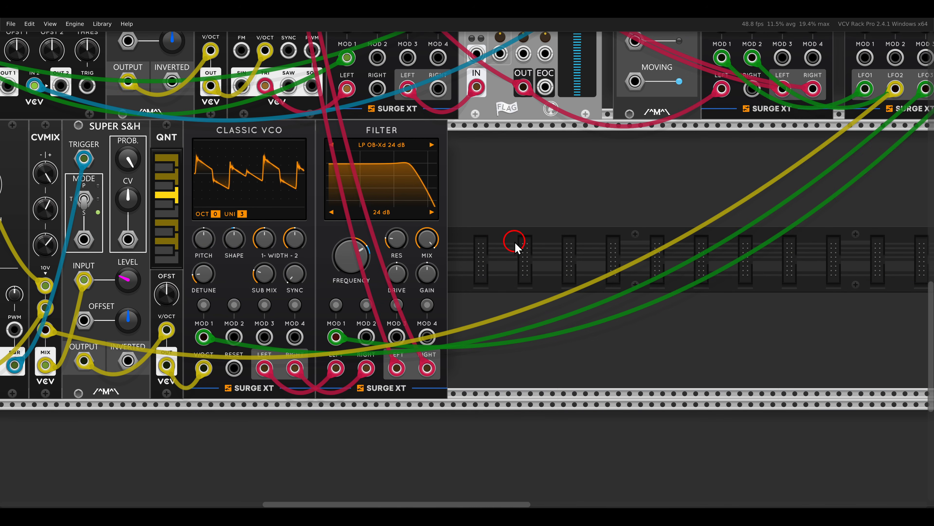
pyautogui.rightClick(515, 241)
pyautogui.moveTo(515, 76); pyautogui.dragTo(568, 255)
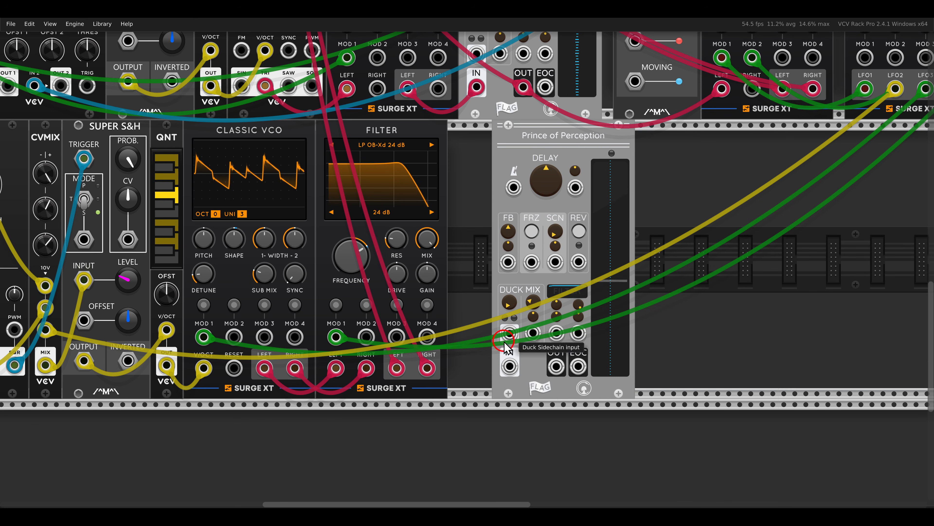
pyautogui.moveTo(509, 365); pyautogui.dragTo(397, 368)
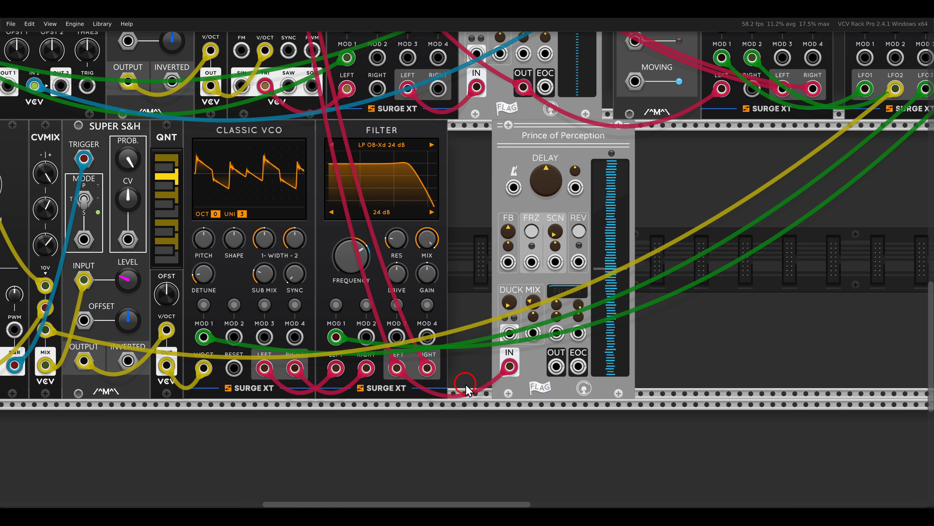
pyautogui.scroll(10, 461, 318)
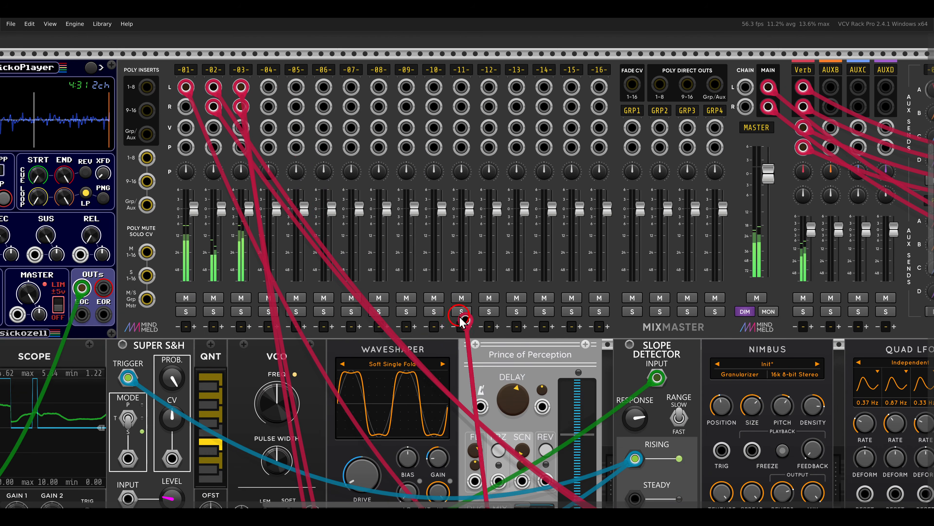
pyautogui.scroll(-6, 543, 246)
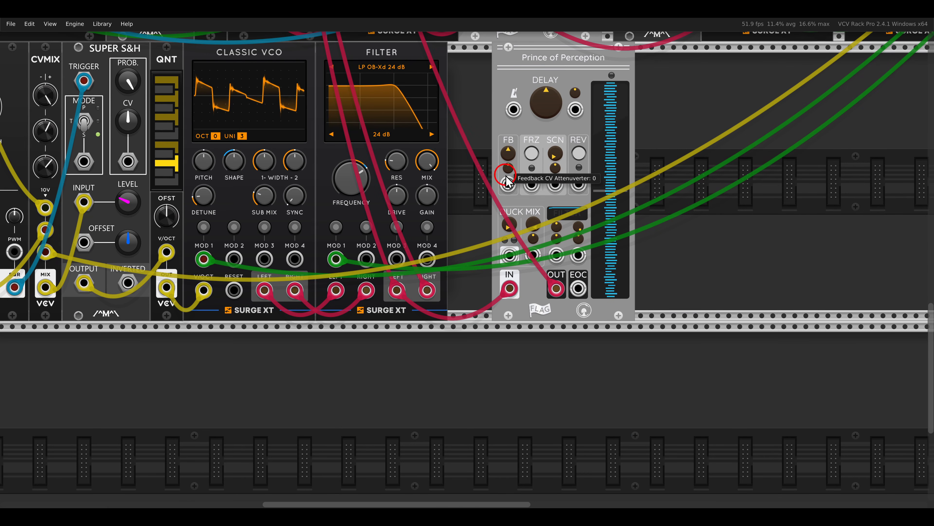
pyautogui.moveTo(443, 247)
pyautogui.mouseDown()
pyautogui.moveTo(322, 314)
pyautogui.moveTo(443, 246)
pyautogui.mouseUp()
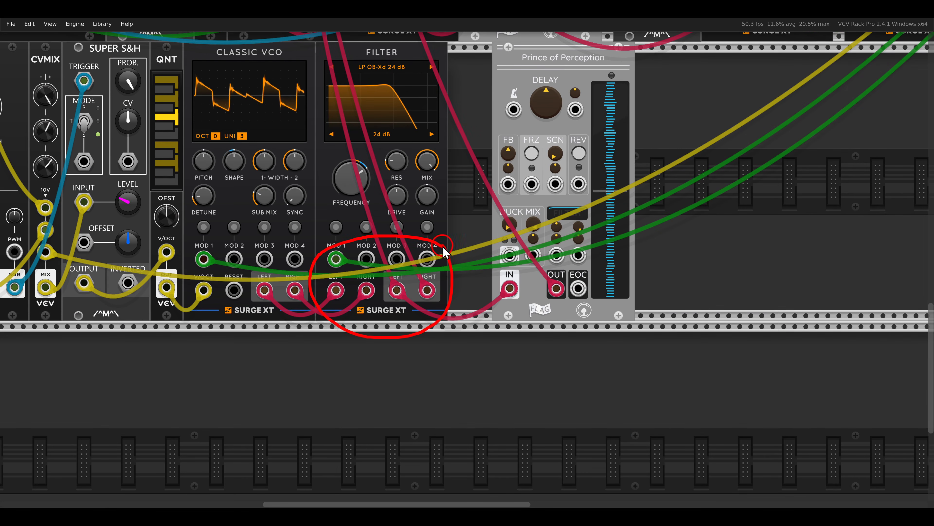
pyautogui.moveTo(572, 267)
pyautogui.mouseDown()
pyautogui.moveTo(510, 314)
pyautogui.moveTo(567, 263)
pyautogui.mouseUp()
pyautogui.press('Escape')
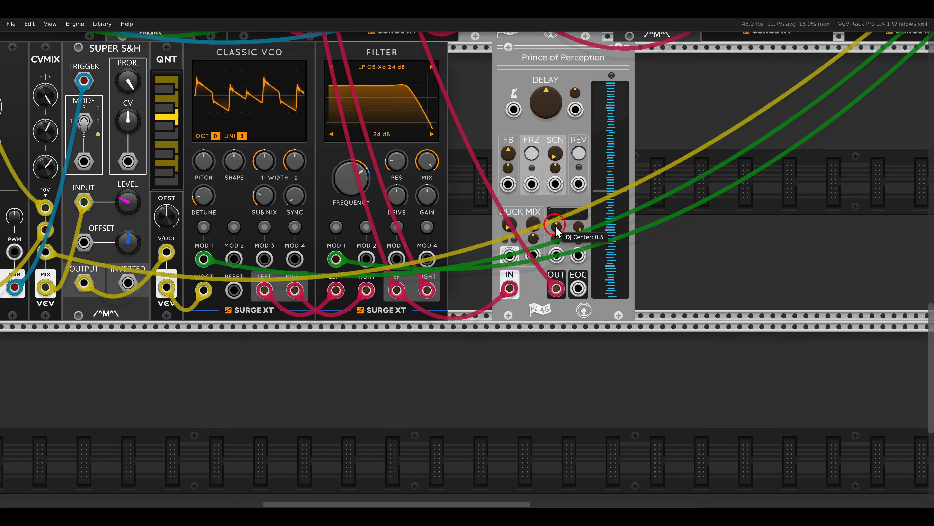
# - Raise the lower Prince of Perception's DJ Center, feedback and delay time, and move the module against the Filter
pyautogui.moveTo(556, 226); pyautogui.dragTo(538, 183)
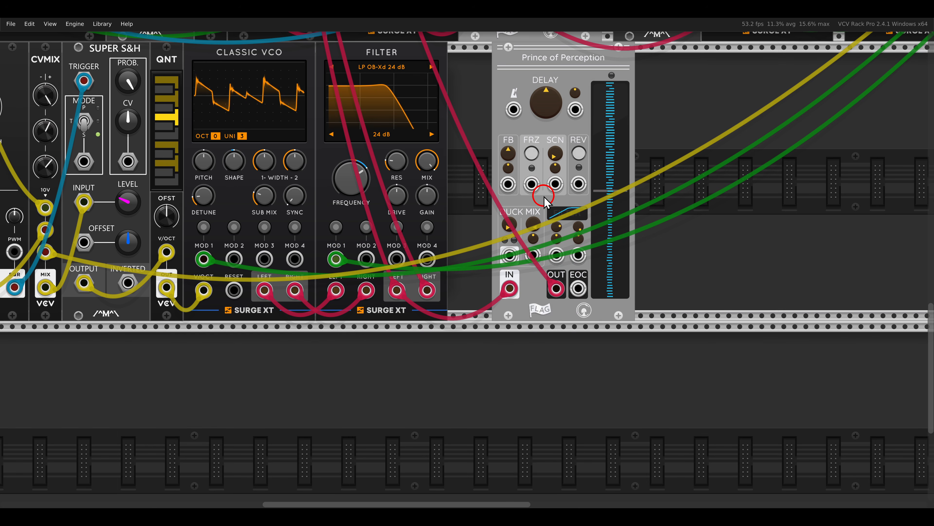
pyautogui.scroll(3, 546, 202)
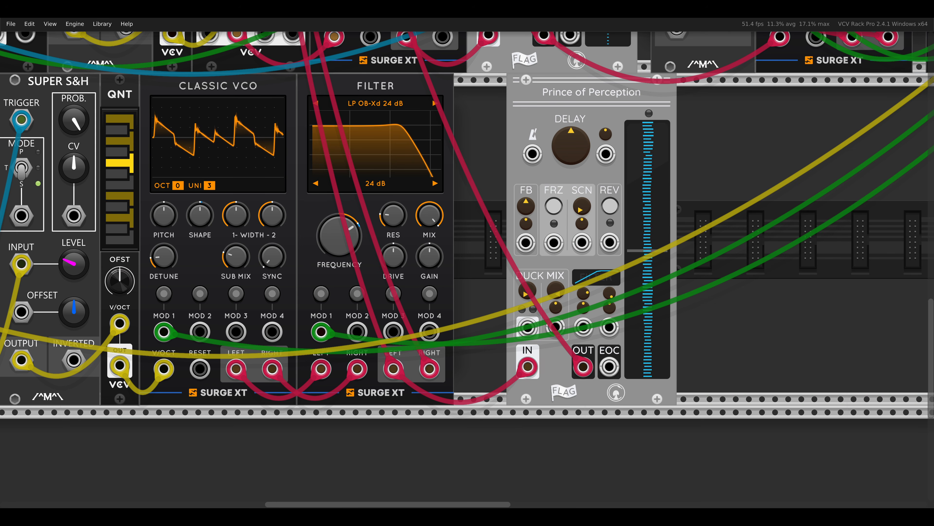
pyautogui.moveTo(522, 210); pyautogui.dragTo(506, 186)
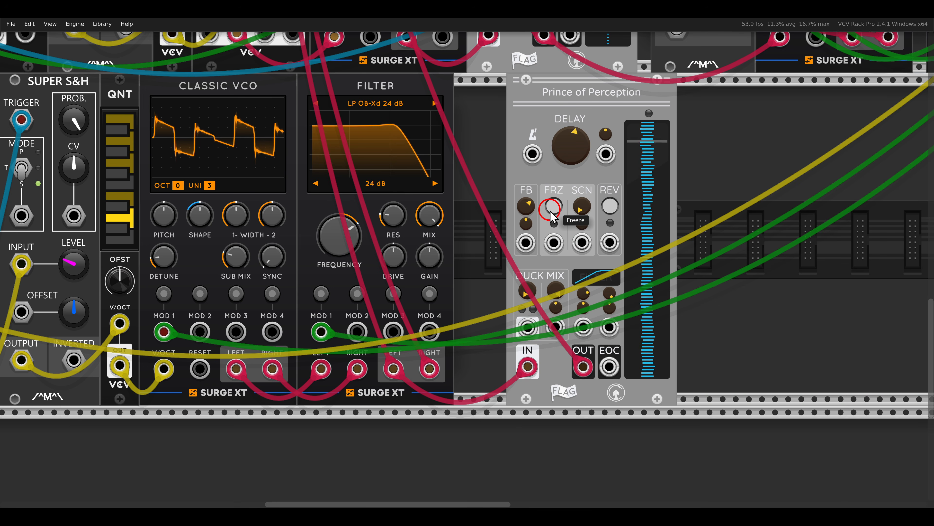
pyautogui.scroll(-5, 551, 216)
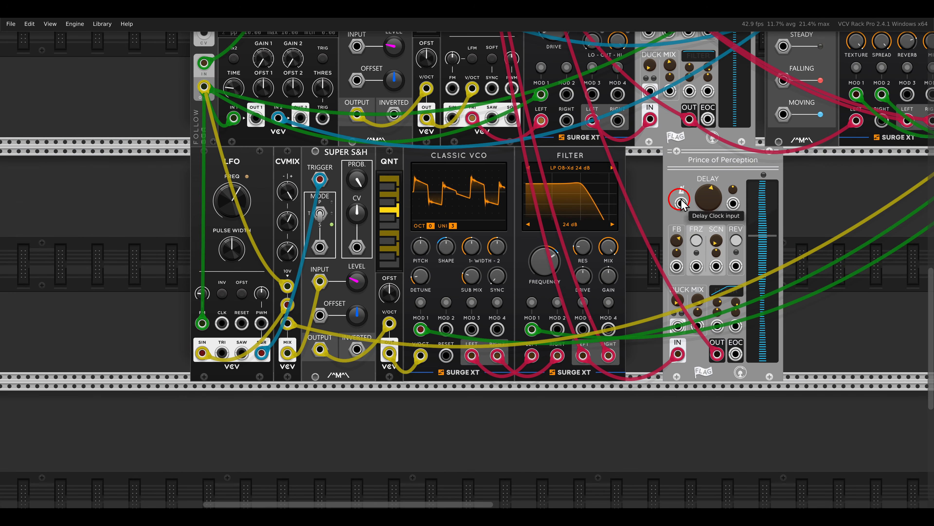
pyautogui.moveTo(688, 159); pyautogui.dragTo(506, 217)
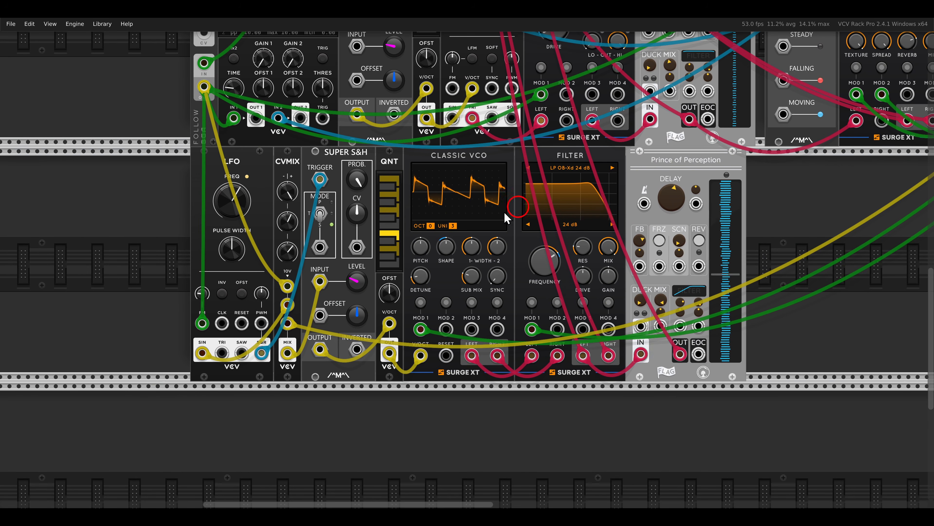
# - Patch the lower LFO's TRI output into MixMaster channel 4's pan CV input
pyautogui.moveTo(223, 352); pyautogui.dragTo(475, 189)
pyautogui.scroll(10, 223, 352)
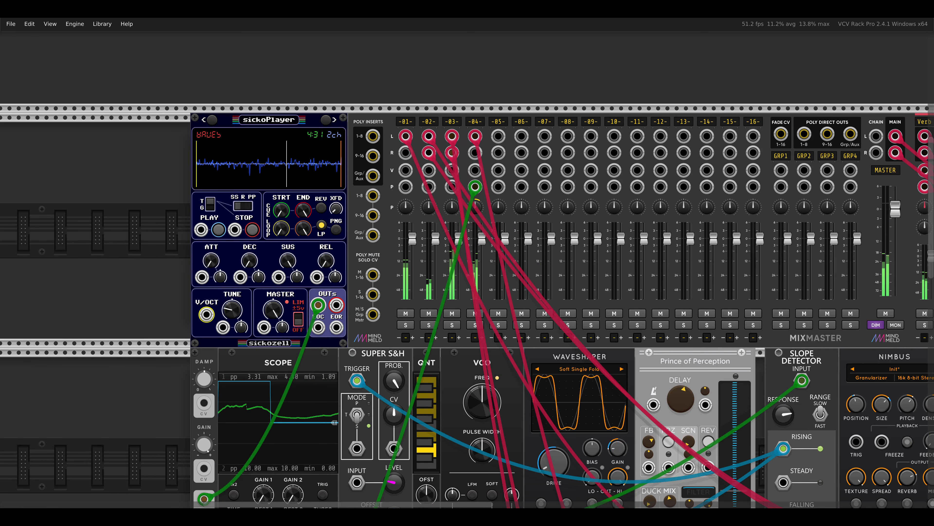
# - Label the first four MixMaster channels VCO, NMBS, SEQ- and DLAY
pyautogui.scroll(-8, 709, 242)
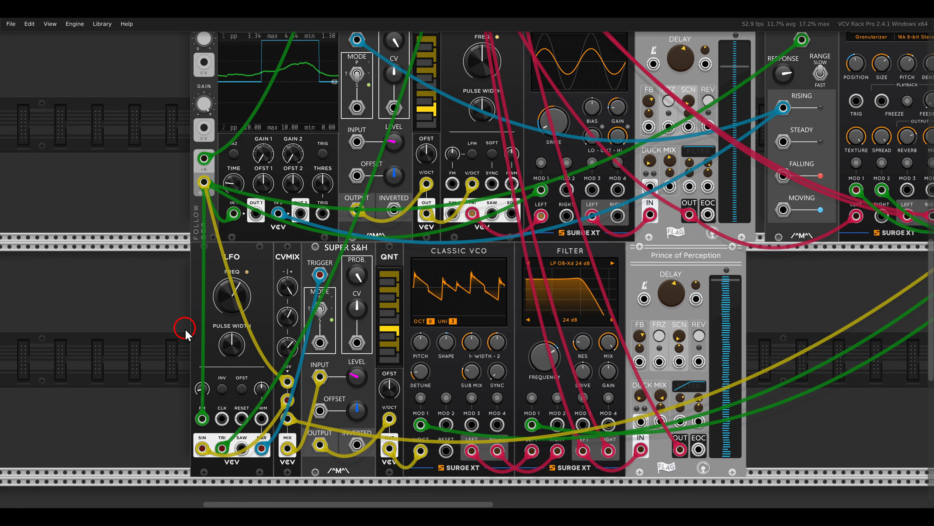
pyautogui.scroll(10, 185, 333)
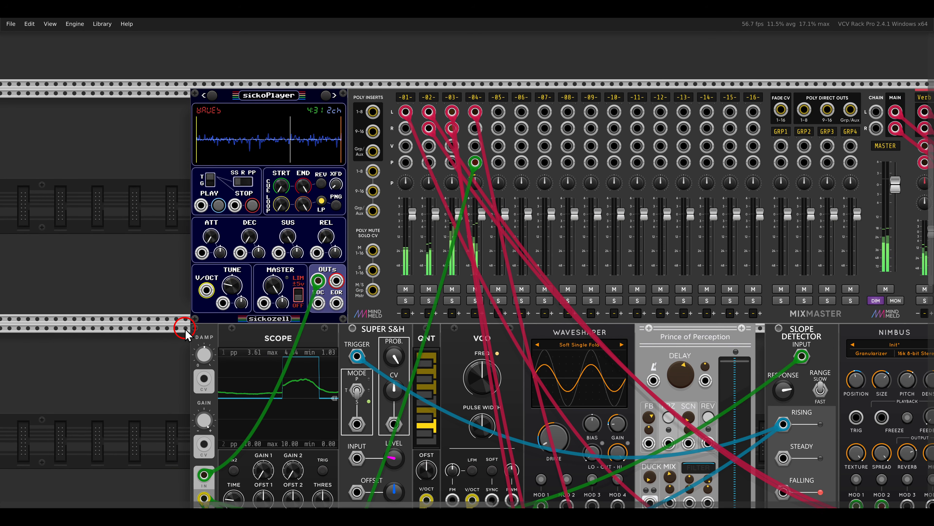
pyautogui.doubleClick(407, 98)
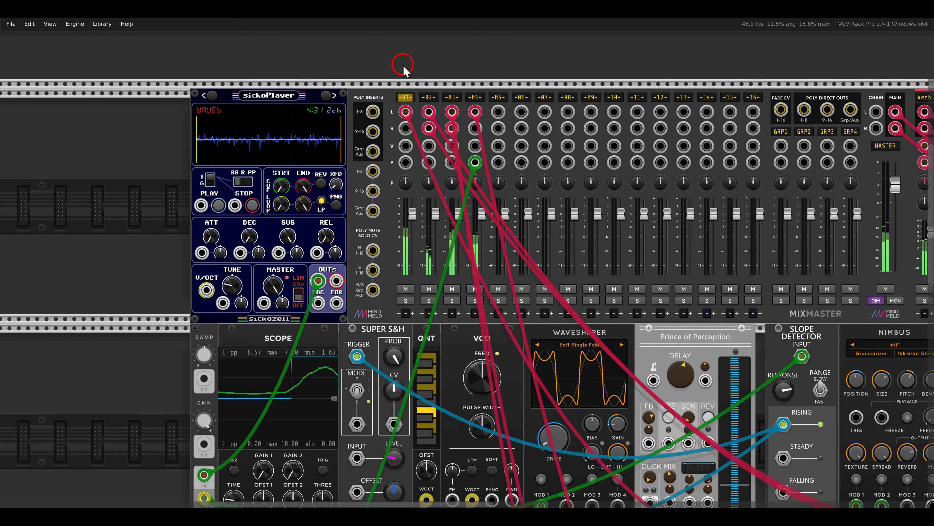
pyautogui.write('VCO')
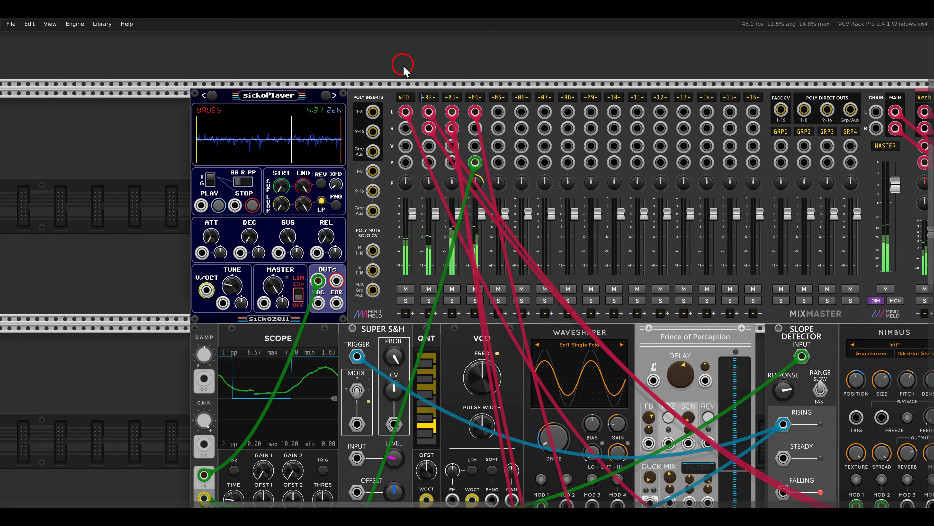
pyautogui.write('NMBS')
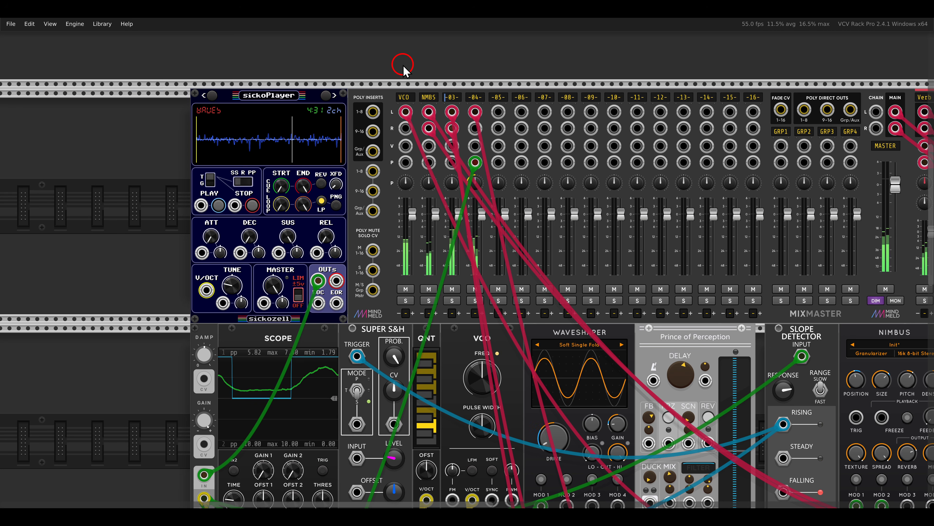
pyautogui.press('Tab')
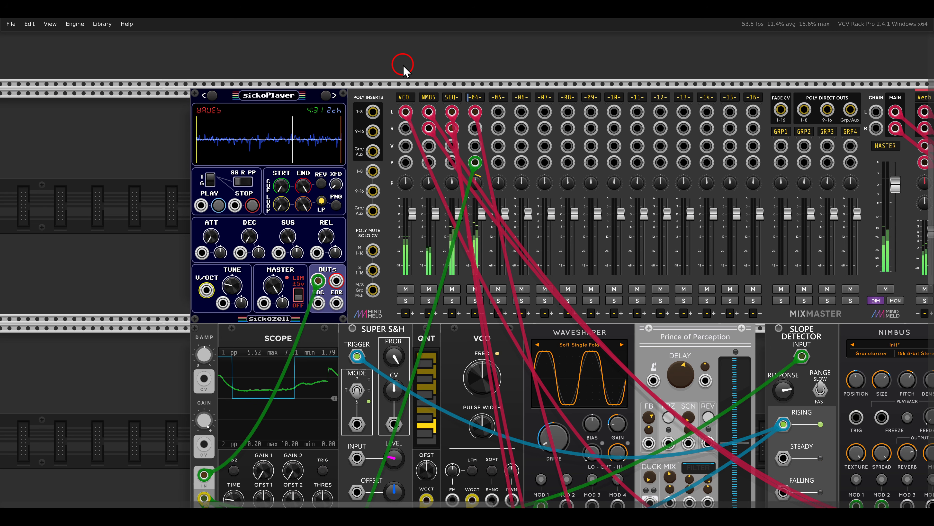
pyautogui.write('DLAY')
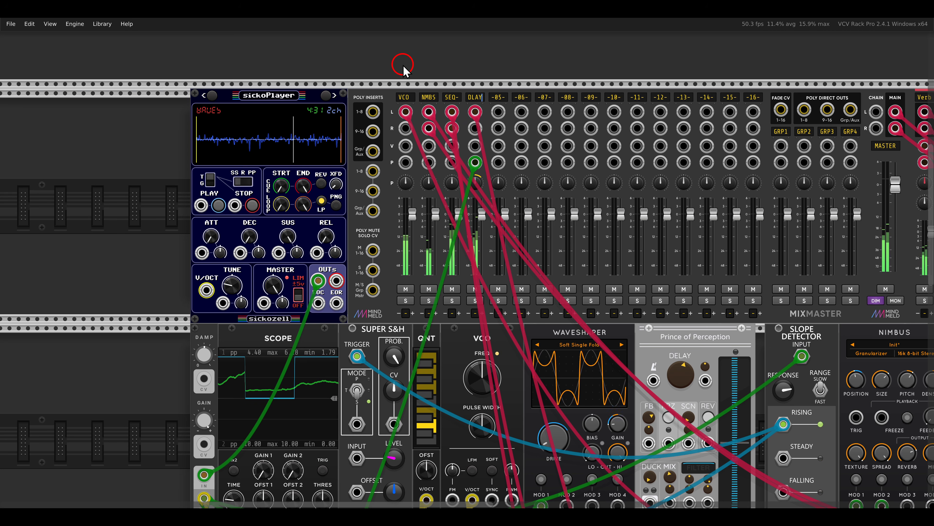
# - Add a Shift Register module to the lower row, in the empty space beyond the Prince of Perception
pyautogui.scroll(-14, 437, 203)
pyautogui.scroll(-1, 453, 220)
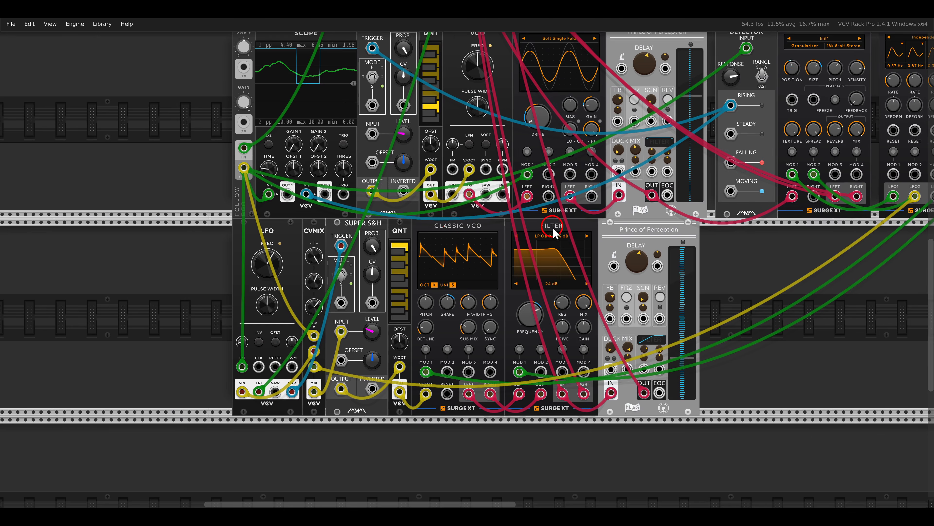
pyautogui.moveTo(614, 223); pyautogui.dragTo(491, 280)
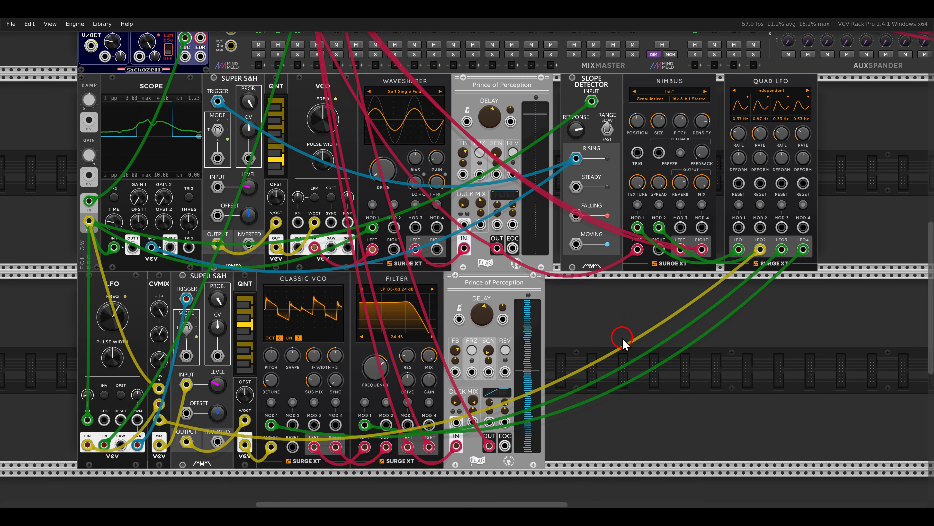
pyautogui.rightClick(621, 338)
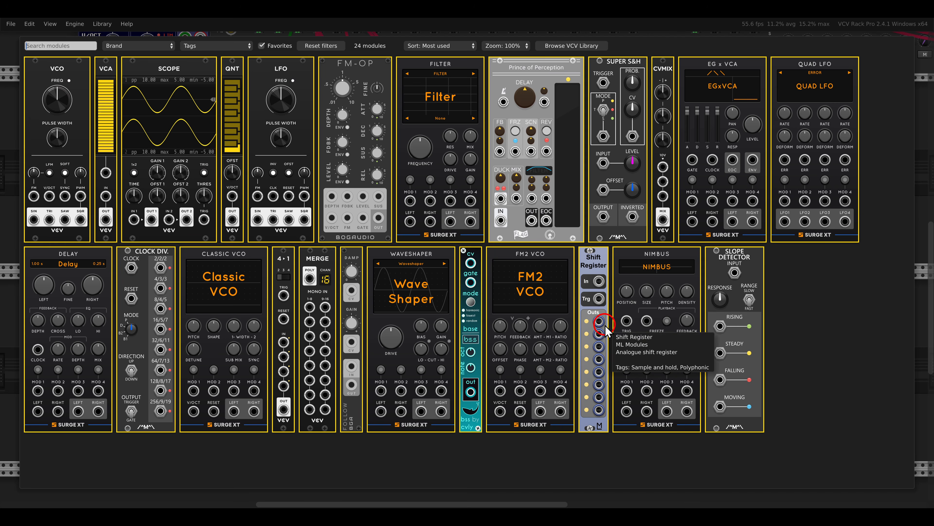
pyautogui.click(595, 293)
pyautogui.moveTo(598, 298); pyautogui.dragTo(645, 298)
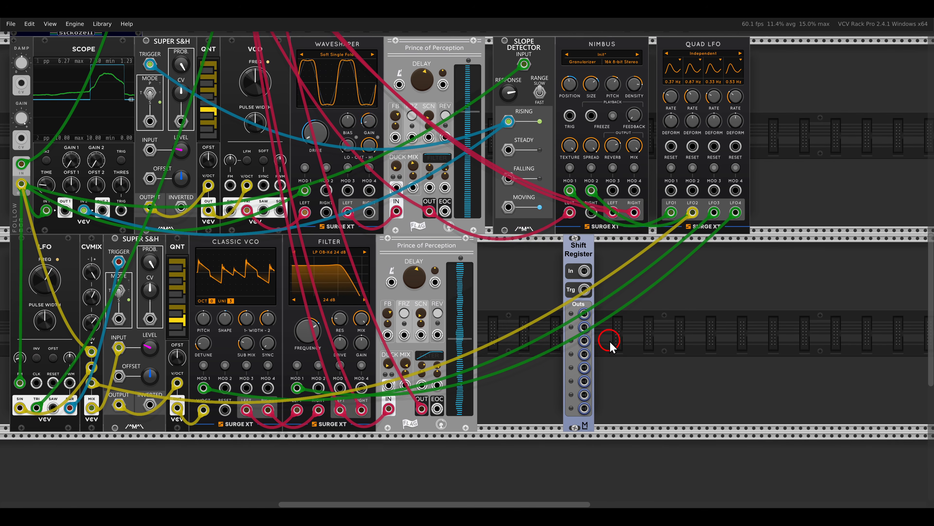
# - Patch the lower QNT's output, which already feeds the Classic VCO's V/OCT, into the Shift Register's In as well
pyautogui.scroll(5, 618, 337)
pyautogui.scroll(-3, 643, 284)
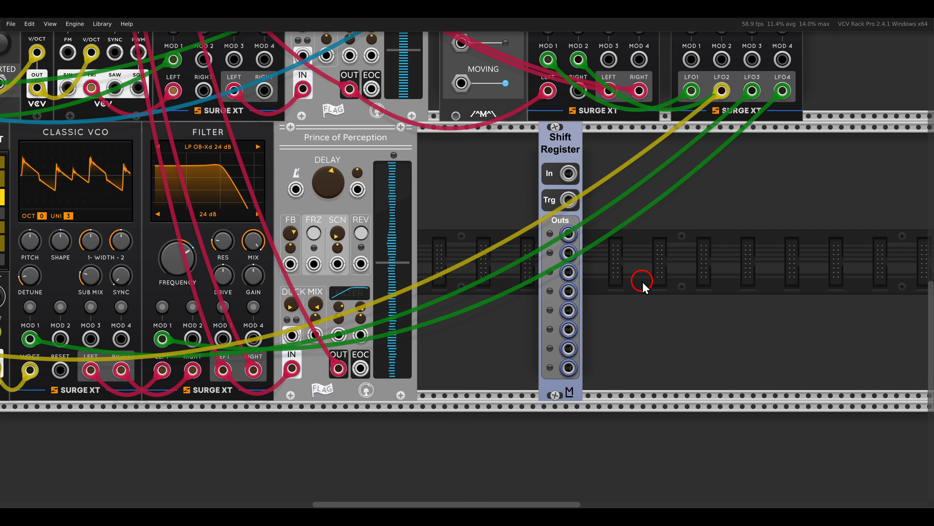
pyautogui.moveTo(585, 230); pyautogui.dragTo(589, 346)
pyautogui.moveTo(577, 333)
pyautogui.mouseDown()
pyautogui.moveTo(590, 363)
pyautogui.moveTo(609, 346)
pyautogui.mouseUp()
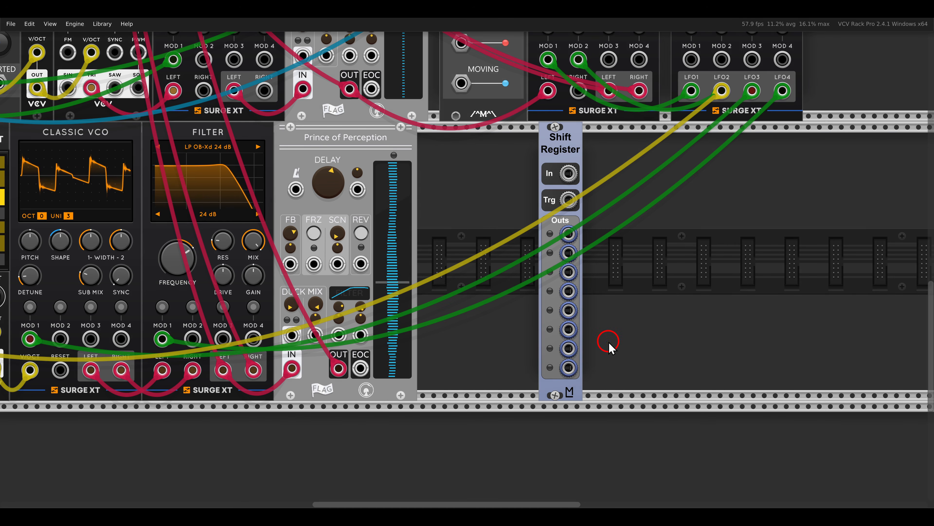
pyautogui.scroll(-2, 695, 255)
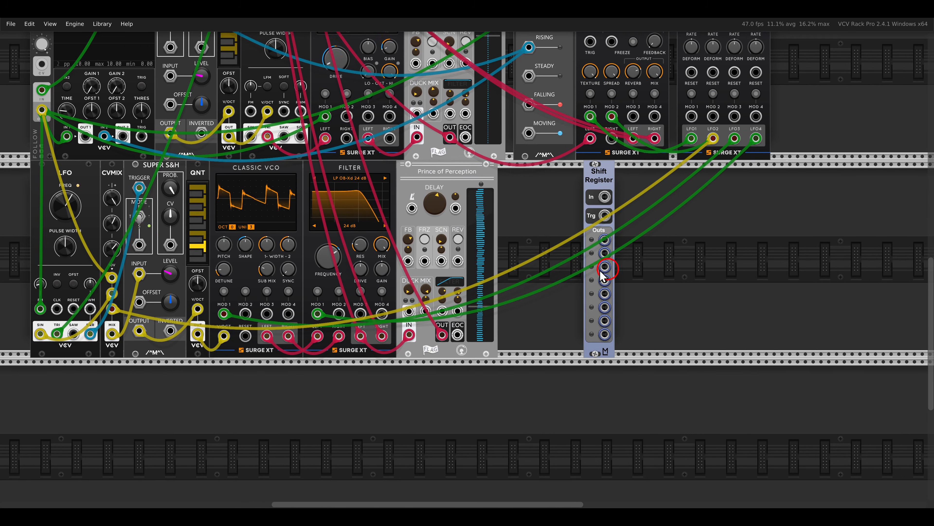
pyautogui.moveTo(603, 271); pyautogui.dragTo(668, 268)
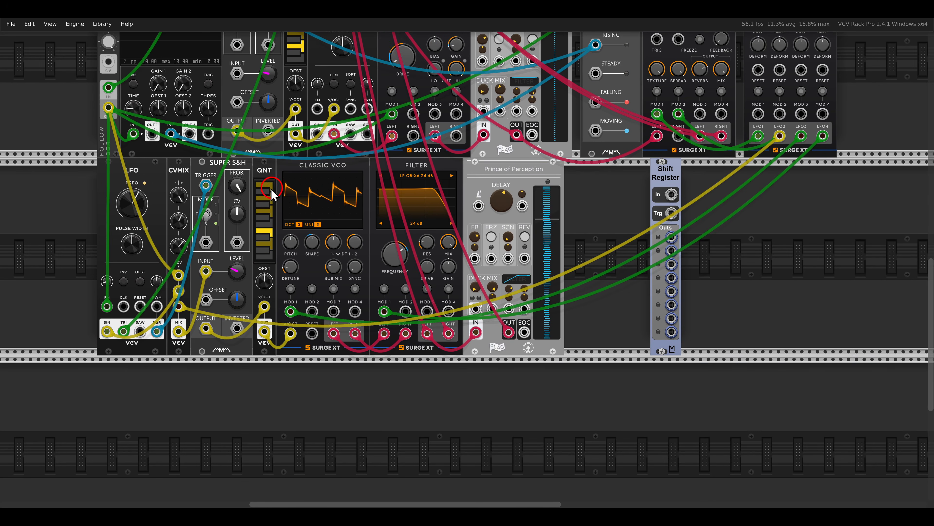
pyautogui.moveTo(290, 334)
pyautogui.moveTo(290, 335); pyautogui.dragTo(671, 195)
pyautogui.moveTo(692, 232); pyautogui.dragTo(618, 233)
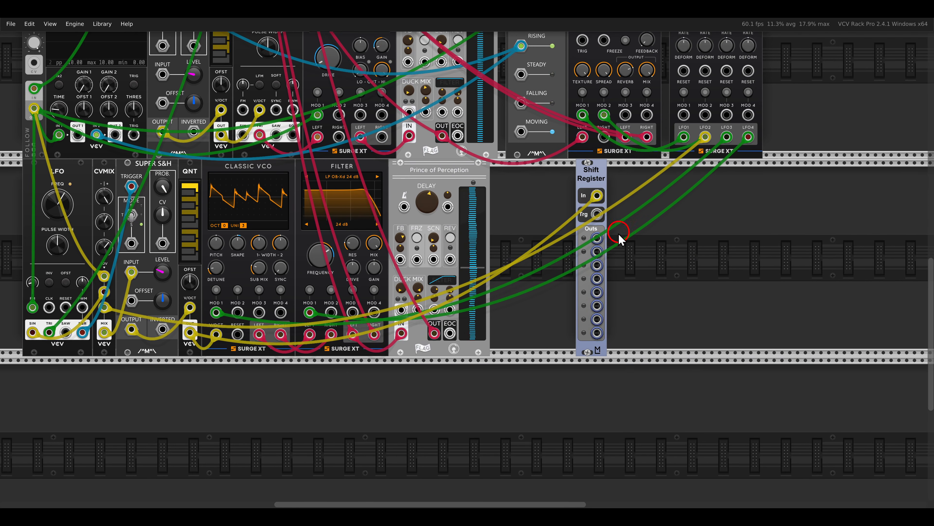
# - Patch the Slope Detector's Falling output into the Shift Register's Trg input
pyautogui.scroll(2, 618, 233)
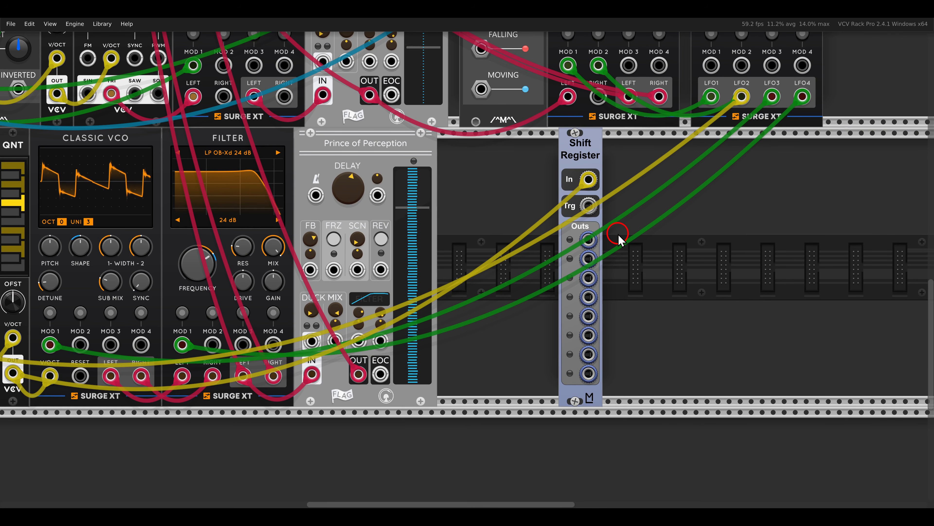
pyautogui.scroll(-4, 618, 236)
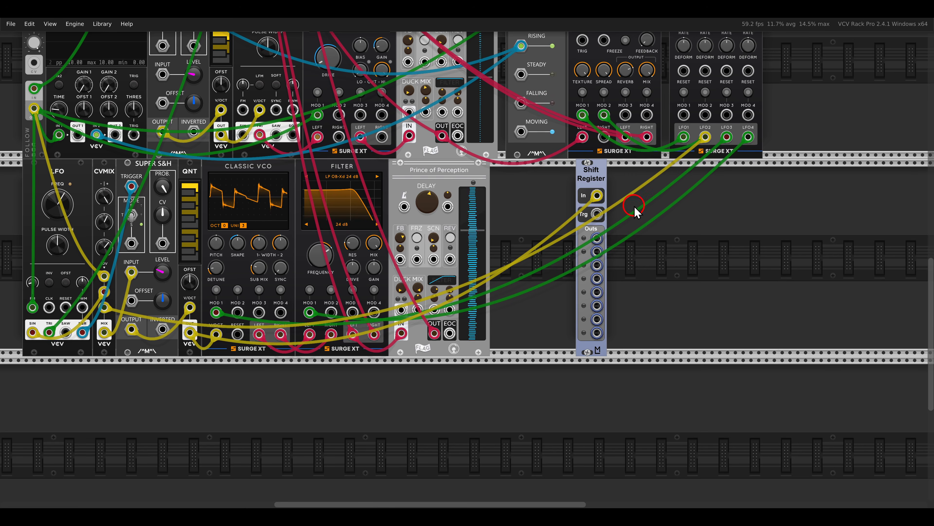
pyautogui.scroll(3, 559, 144)
pyautogui.moveTo(570, 120)
pyautogui.mouseDown()
pyautogui.moveTo(514, 138)
pyautogui.moveTo(572, 140)
pyautogui.moveTo(569, 120)
pyautogui.mouseUp()
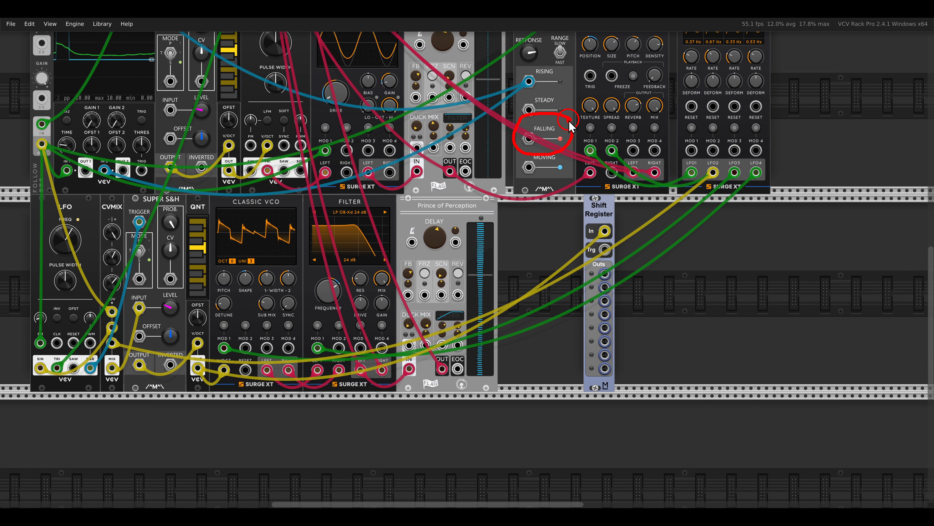
pyautogui.press('Escape')
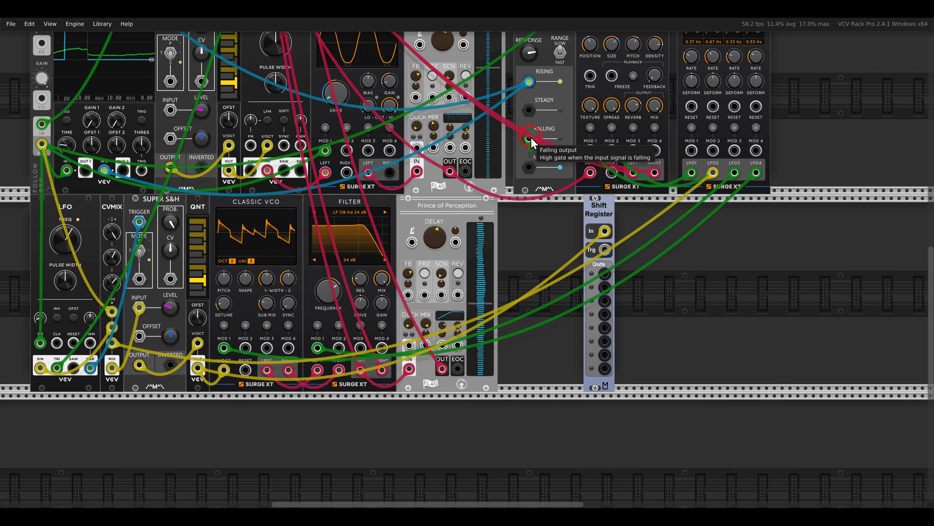
pyautogui.moveTo(528, 139); pyautogui.dragTo(605, 249)
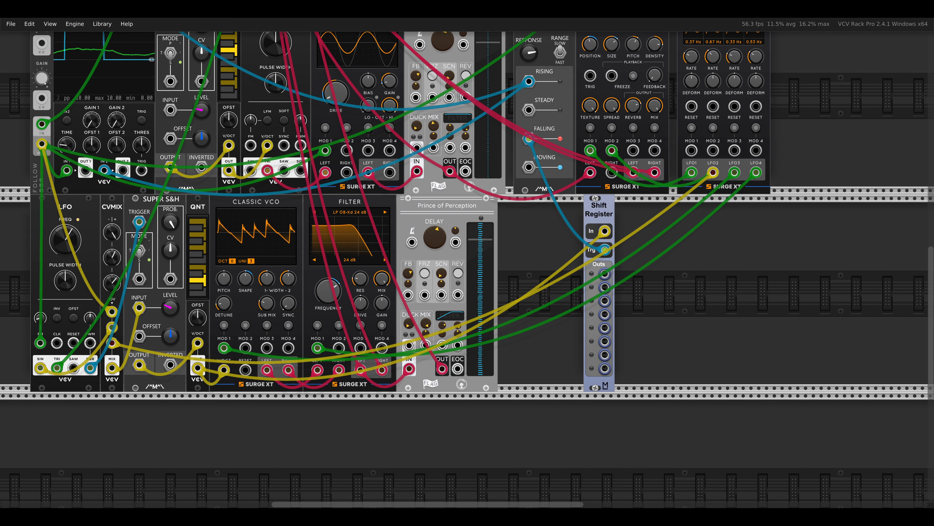
# - Add a Merge module beside the Shift Register and patch the register's first three outputs into Merge's mono inputs 1 to 3
pyautogui.moveTo(725, 298); pyautogui.dragTo(665, 273)
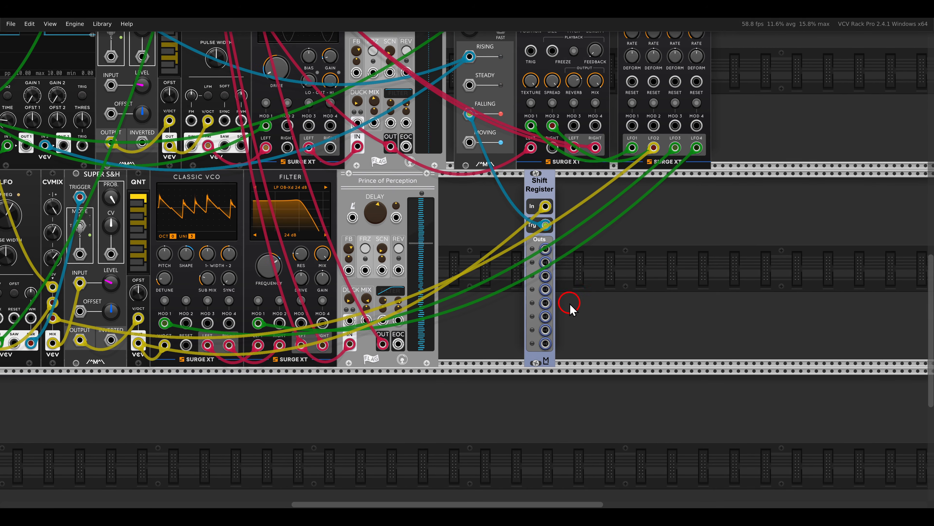
pyautogui.scroll(3, 570, 307)
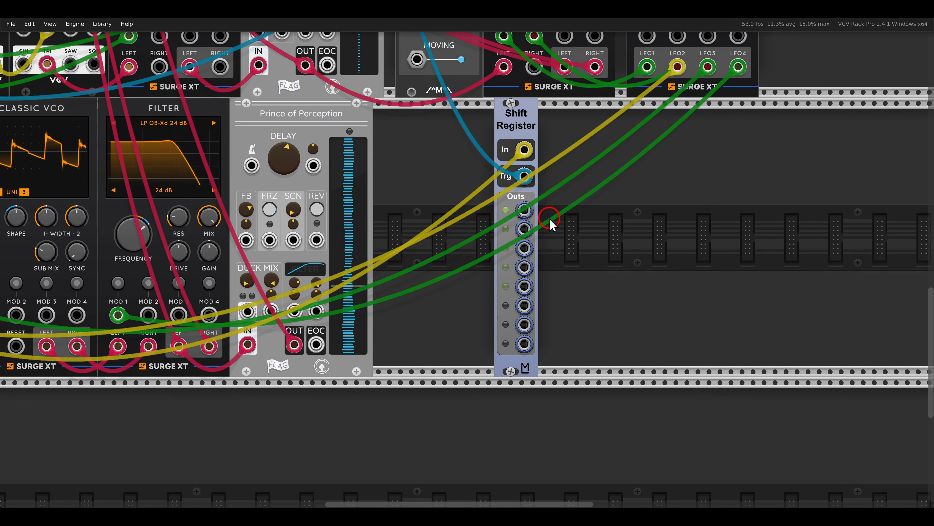
pyautogui.moveTo(551, 200)
pyautogui.mouseDown()
pyautogui.moveTo(488, 236)
pyautogui.moveTo(521, 359)
pyautogui.moveTo(559, 219)
pyautogui.mouseUp()
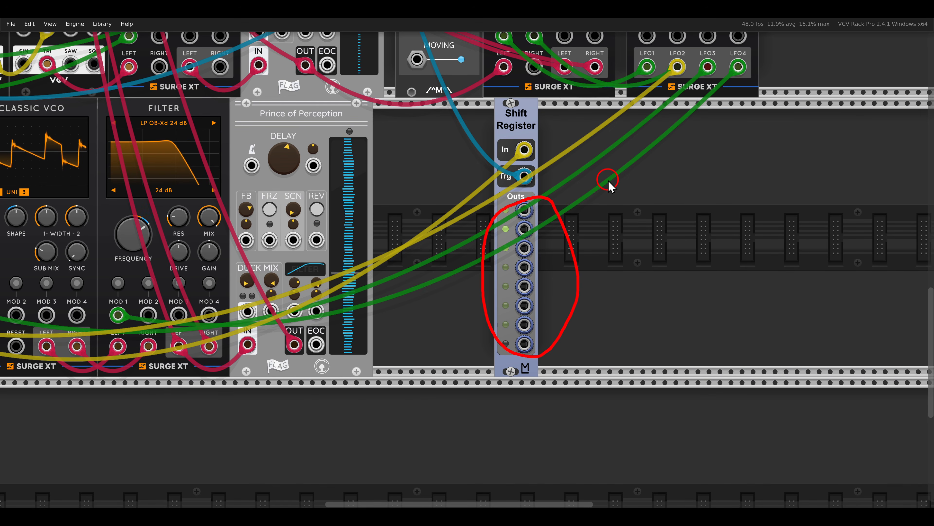
pyautogui.press('Escape')
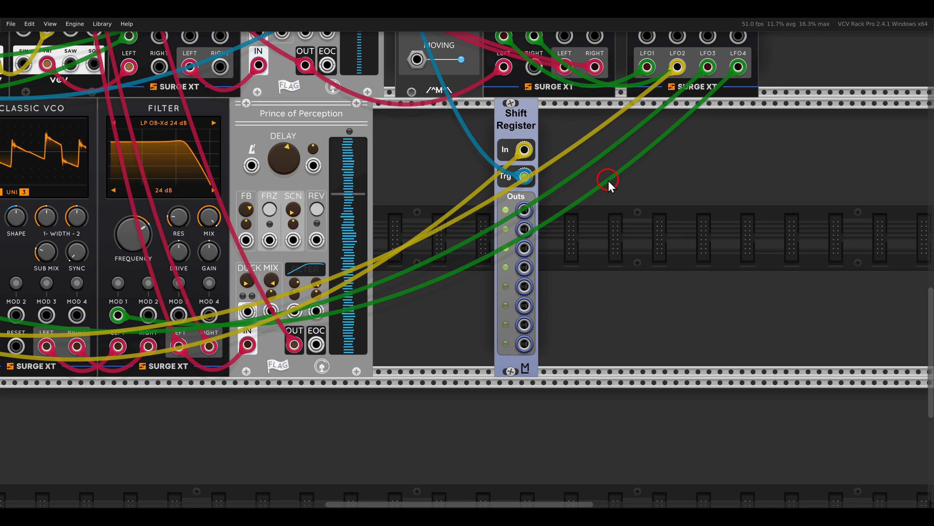
pyautogui.rightClick(609, 181)
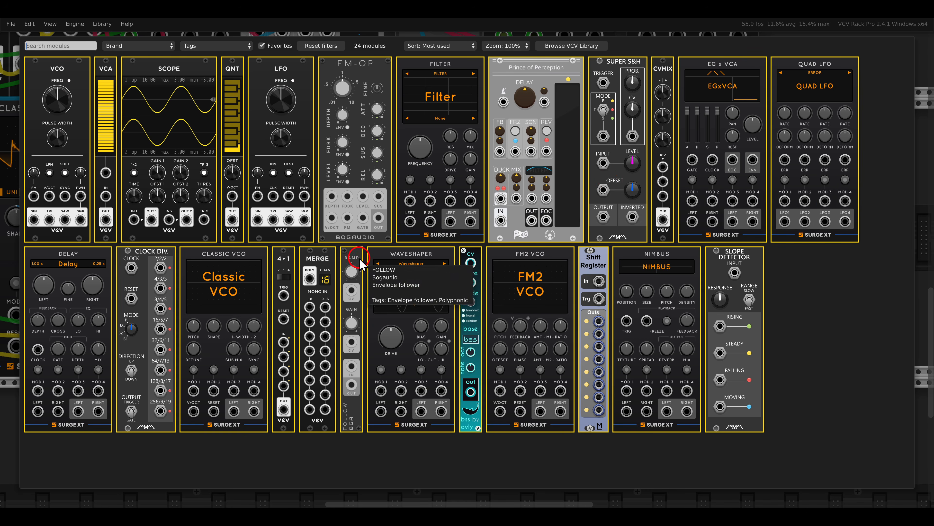
pyautogui.moveTo(318, 324); pyautogui.dragTo(569, 221)
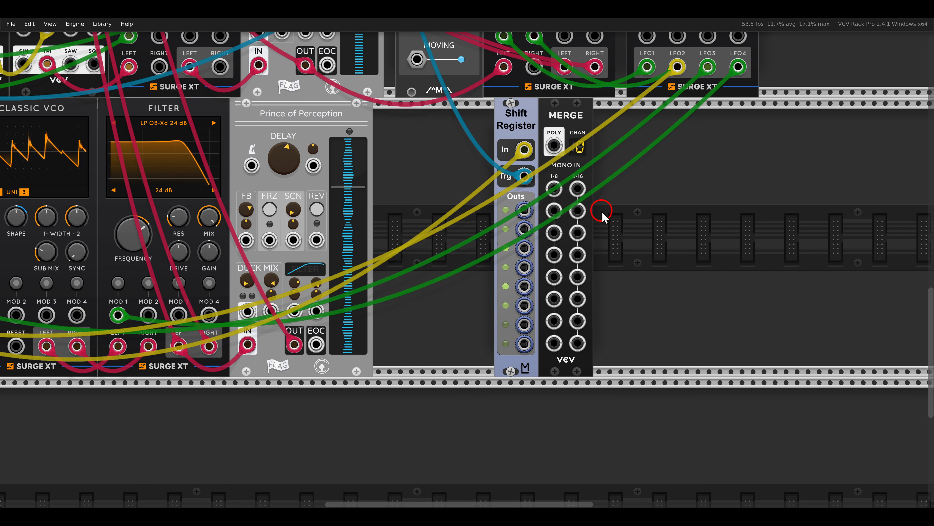
pyautogui.moveTo(554, 189); pyautogui.dragTo(524, 248)
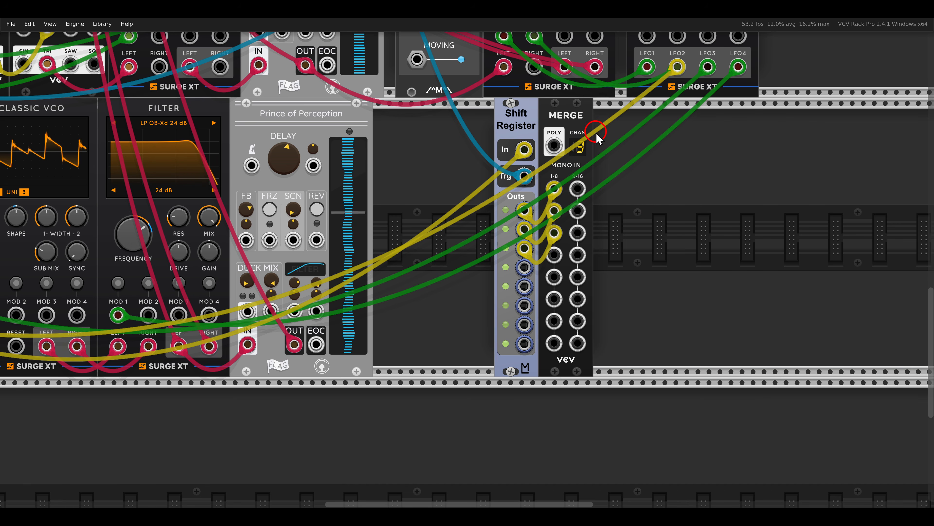
# - Add an FM2 VCO beside Merge and patch Merge's poly output into its V/OCT input
pyautogui.rightClick(663, 209)
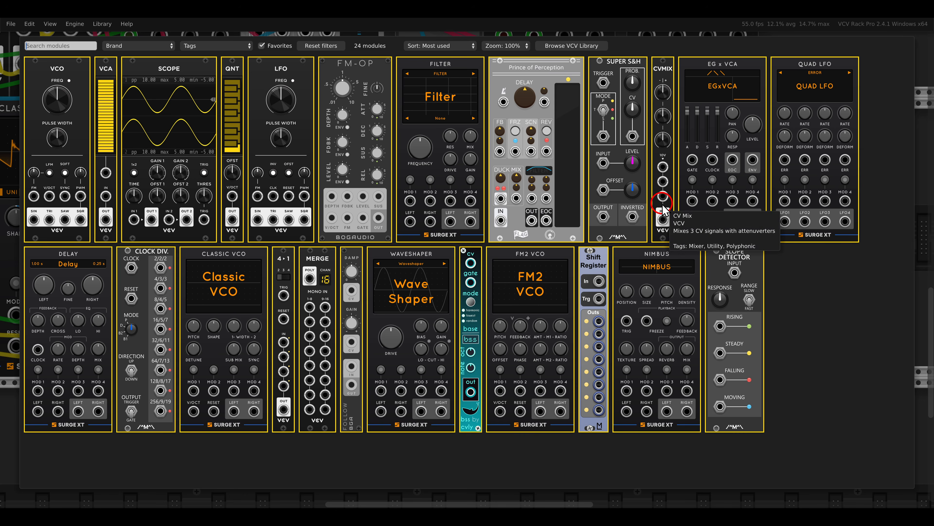
pyautogui.click(537, 290)
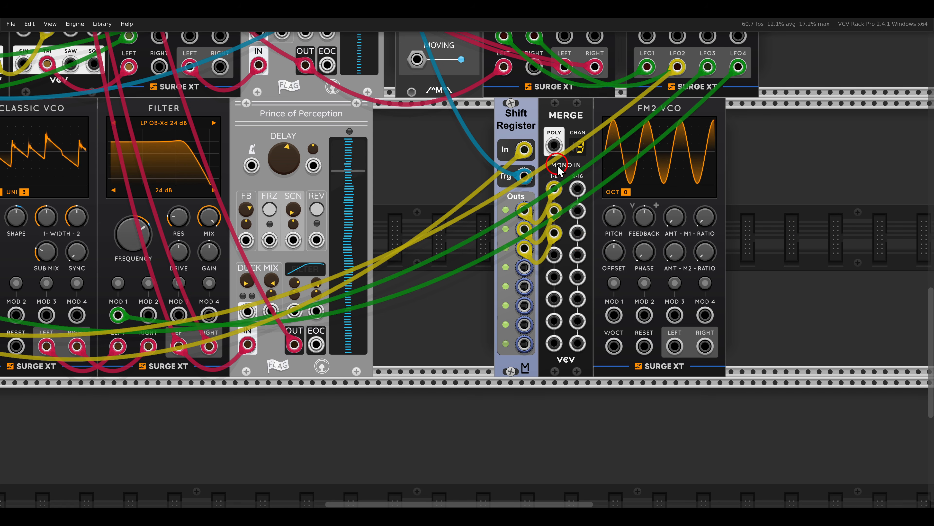
pyautogui.moveTo(553, 145); pyautogui.dragTo(565, 140)
pyautogui.moveTo(571, 121); pyautogui.dragTo(614, 348)
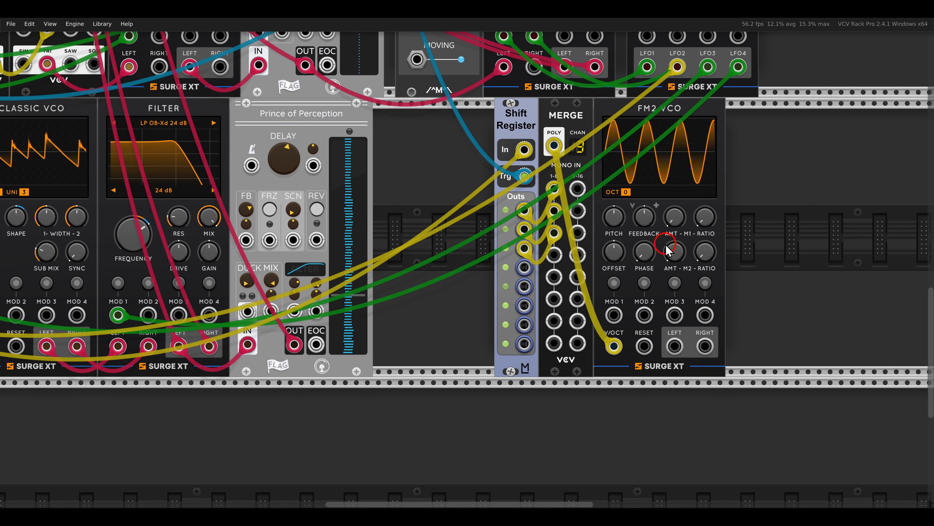
# - Patch the FM2 VCO's left output into MixMaster channel 5's left input
pyautogui.moveTo(678, 348); pyautogui.dragTo(281, 228)
pyautogui.scroll(20, 533, 325)
pyautogui.hscroll(-6, 526, 317)
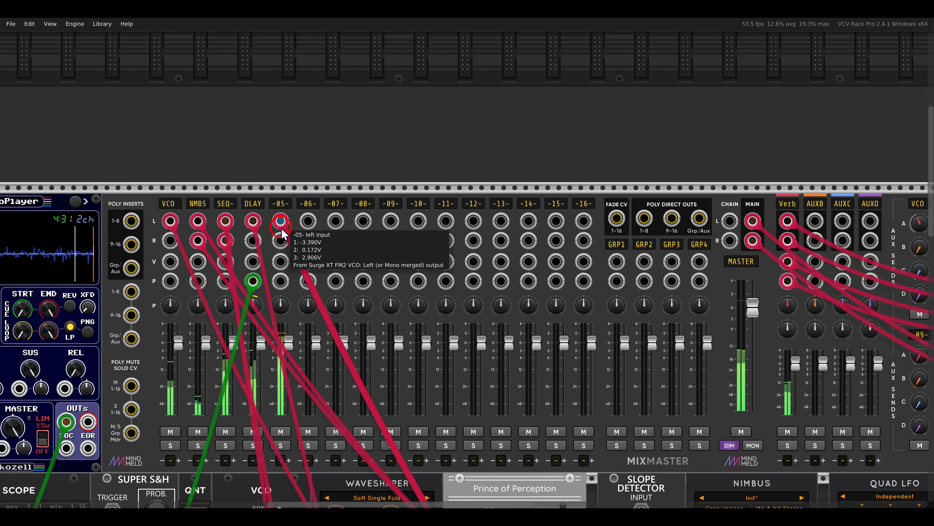
# - Label MixMaster channel 5 CHRD
pyautogui.scroll(-15, 281, 228)
pyautogui.hscroll(8, 282, 228)
pyautogui.scroll(-4, 282, 226)
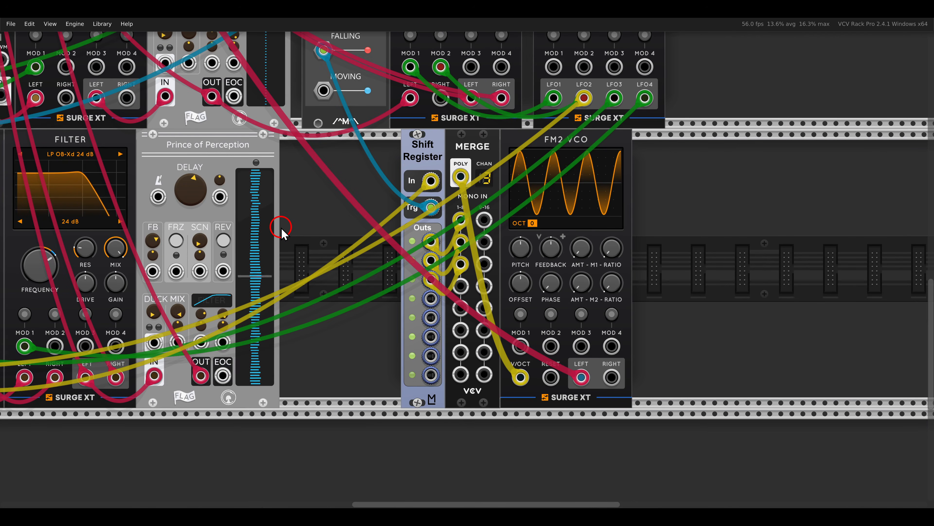
pyautogui.scroll(20, 312, 241)
pyautogui.hscroll(-20, 311, 241)
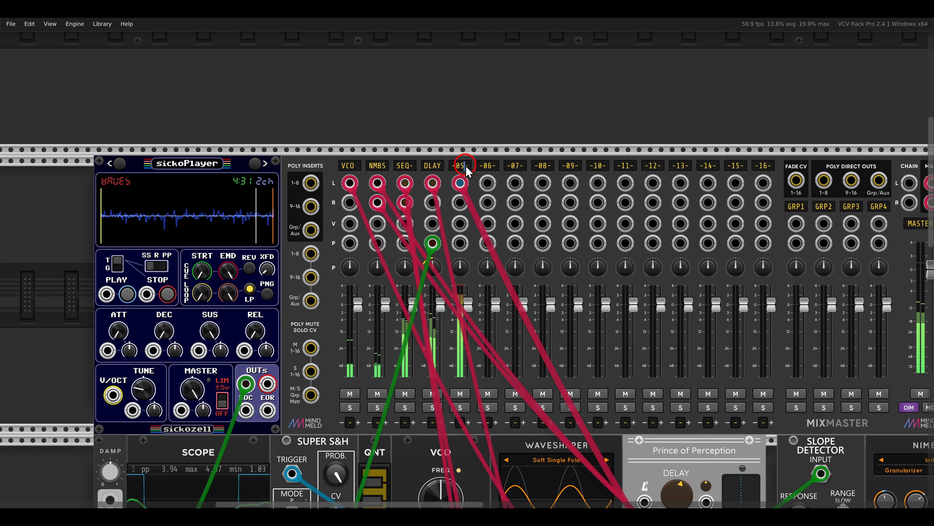
pyautogui.doubleClick(466, 166)
pyautogui.write('CHRD')
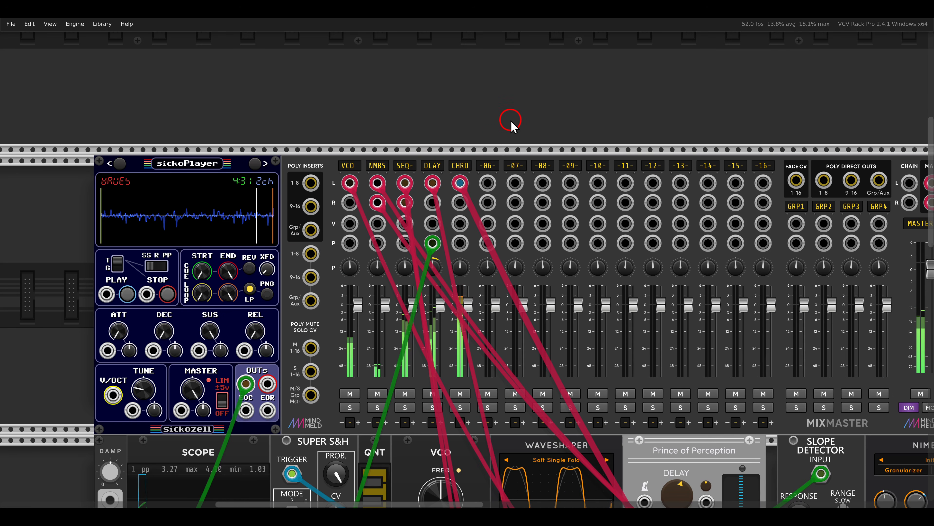
# - Set MixMaster's CHRD channel poly input behavior to Sum to stereo (L only) and audition the channel soloed
pyautogui.moveTo(671, 150); pyautogui.dragTo(291, 138)
pyautogui.moveTo(811, 177); pyautogui.dragTo(764, 112)
pyautogui.moveTo(323, 119); pyautogui.dragTo(725, 119)
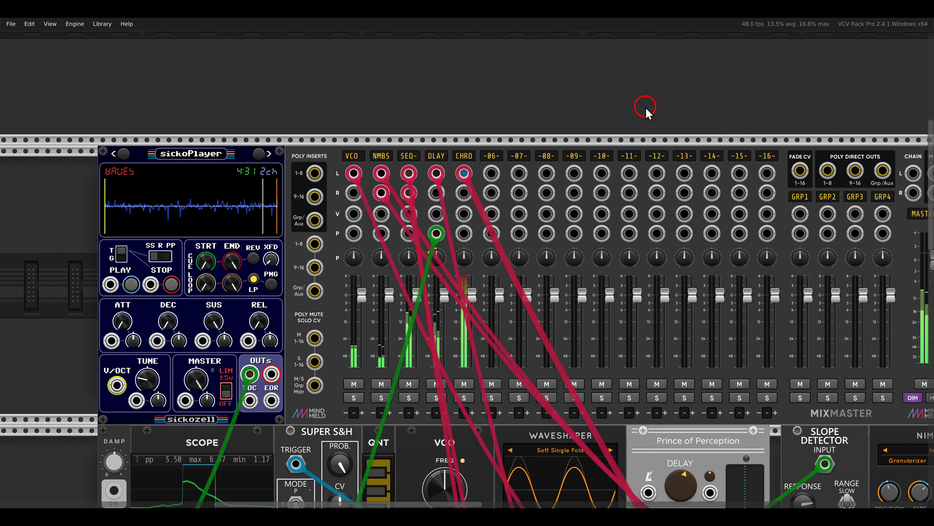
pyautogui.rightClick(466, 155)
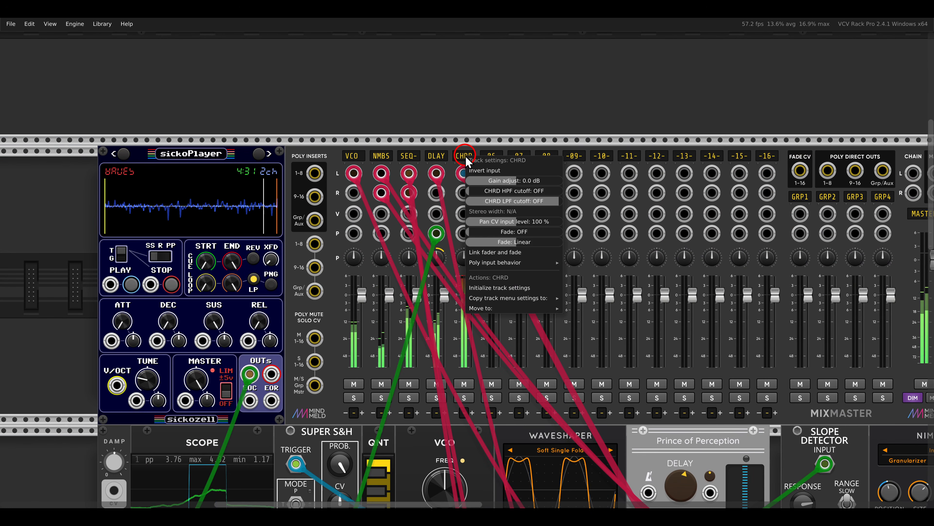
pyautogui.click(488, 263)
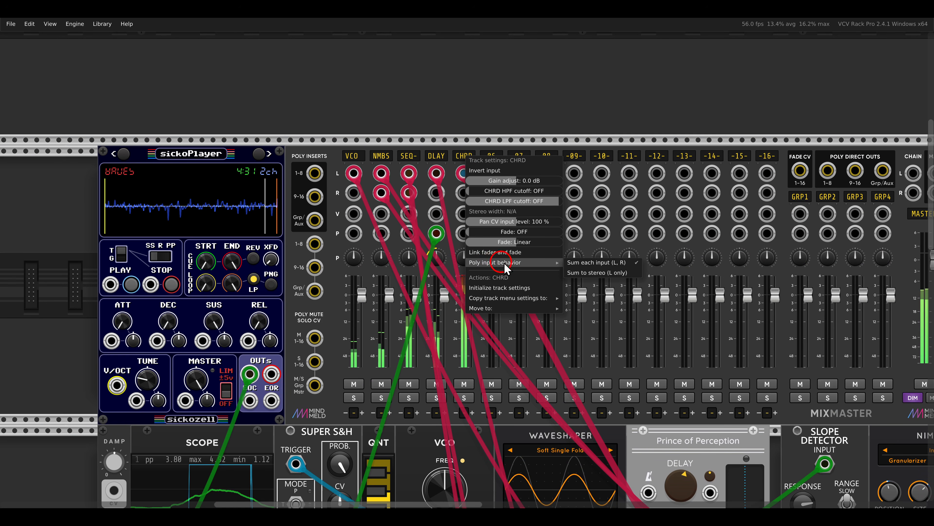
pyautogui.click(585, 273)
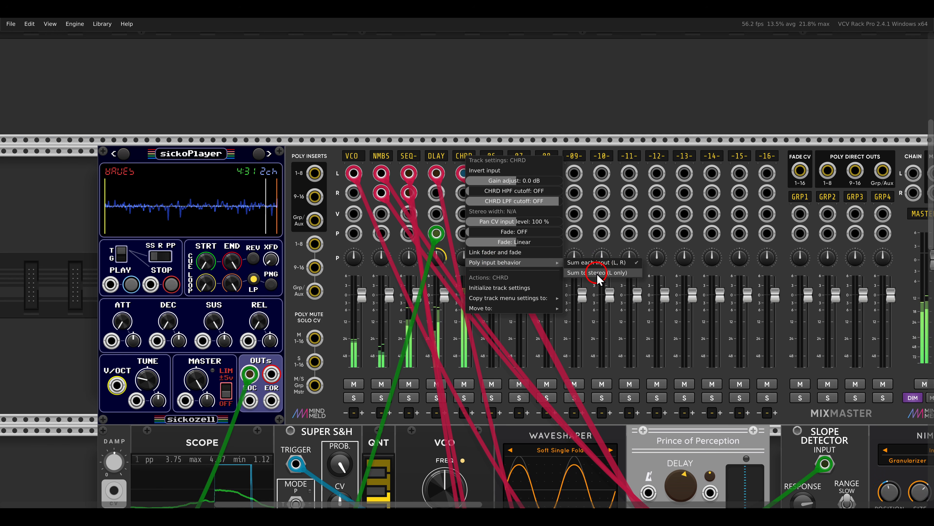
pyautogui.click(597, 273)
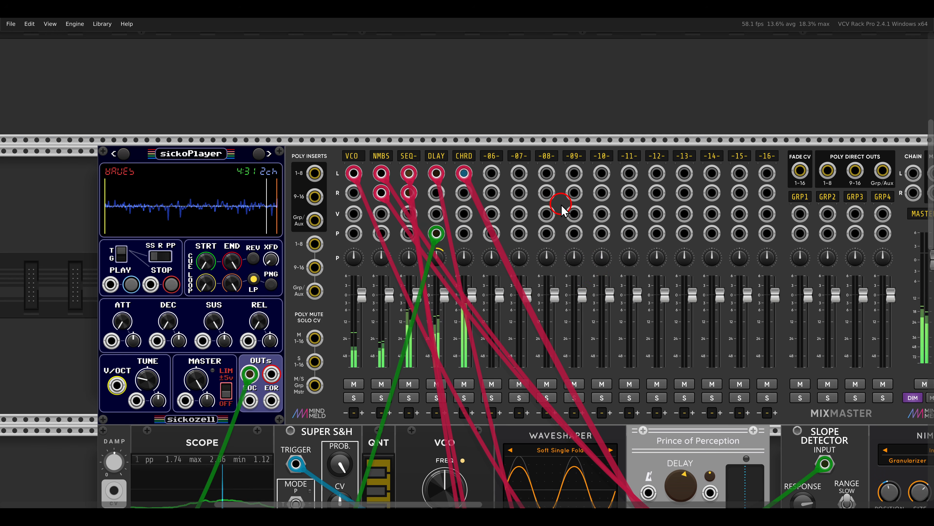
pyautogui.click(465, 397)
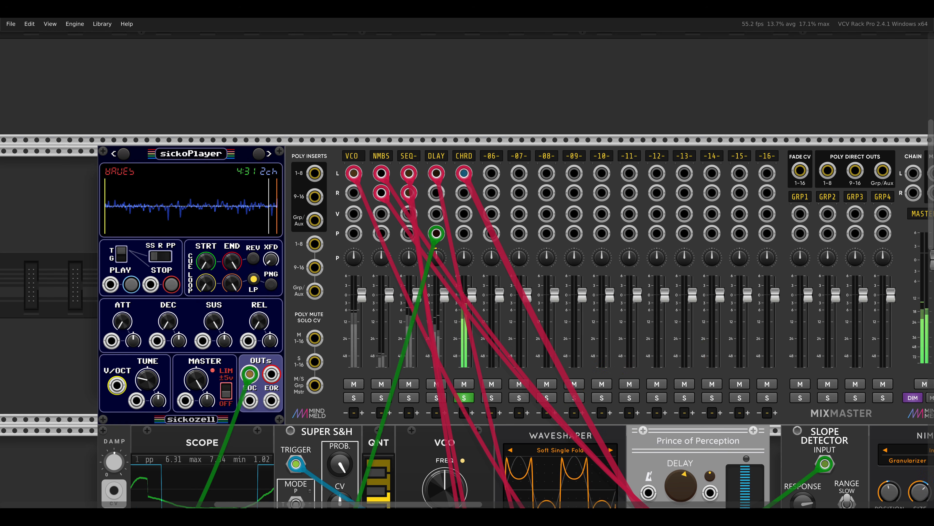
pyautogui.click(461, 397)
# - Add a Quad LFO module directly beside the FM2 VCO
pyautogui.moveTo(546, 428); pyautogui.dragTo(363, 124)
pyautogui.moveTo(648, 430); pyautogui.dragTo(630, 238)
pyautogui.rightClick(631, 238)
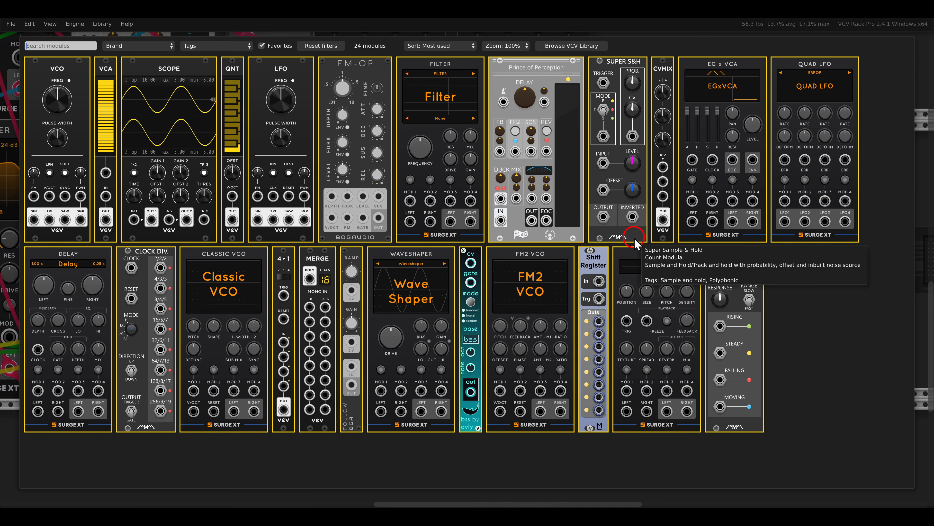
pyautogui.moveTo(802, 121); pyautogui.dragTo(605, 221)
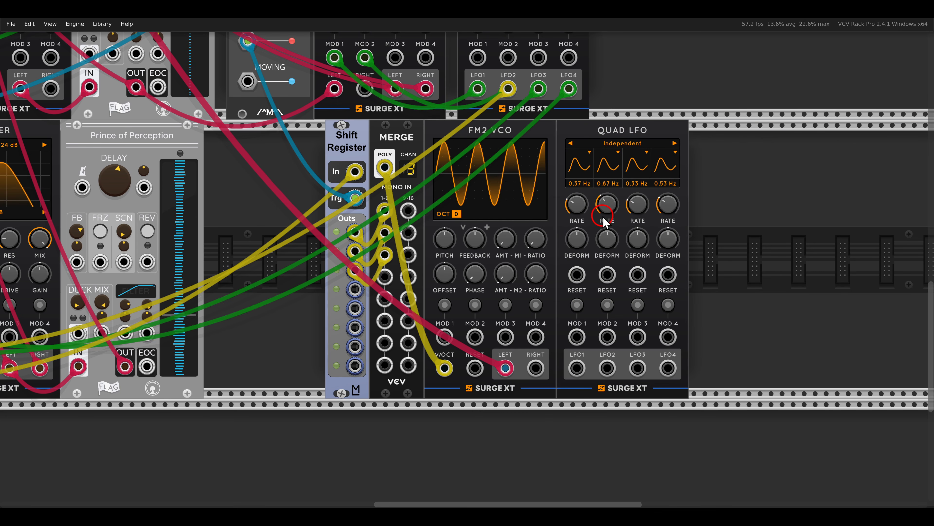
# - Patch the new Quad LFO's LFO1 output into the FM2 VCO's MOD 1 input and assign MOD 1 to modulate Feedback
pyautogui.moveTo(577, 368); pyautogui.dragTo(451, 336)
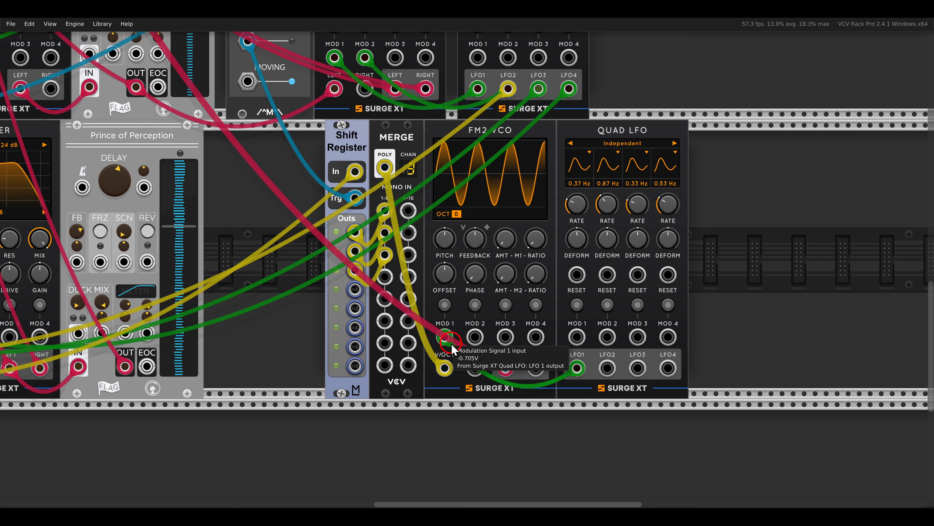
pyautogui.scroll(1, 451, 344)
pyautogui.moveTo(470, 233); pyautogui.dragTo(464, 189)
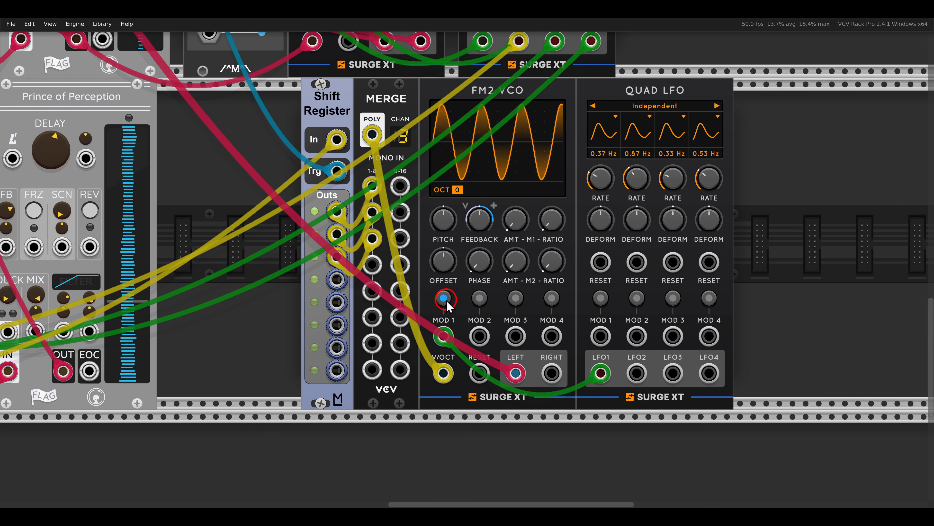
pyautogui.click(445, 300)
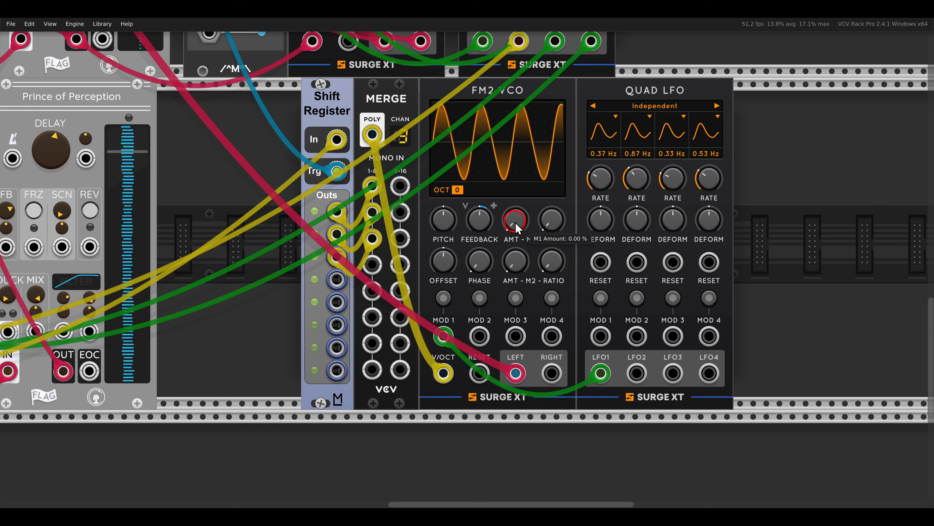
# - Raise the FM2 VCO's M1 Amount, patch LFO2 into MOD 2 and assign that modulation to M1 Amount
pyautogui.moveTo(519, 227); pyautogui.dragTo(504, 191)
pyautogui.moveTo(480, 336); pyautogui.dragTo(636, 372)
pyautogui.click(480, 298)
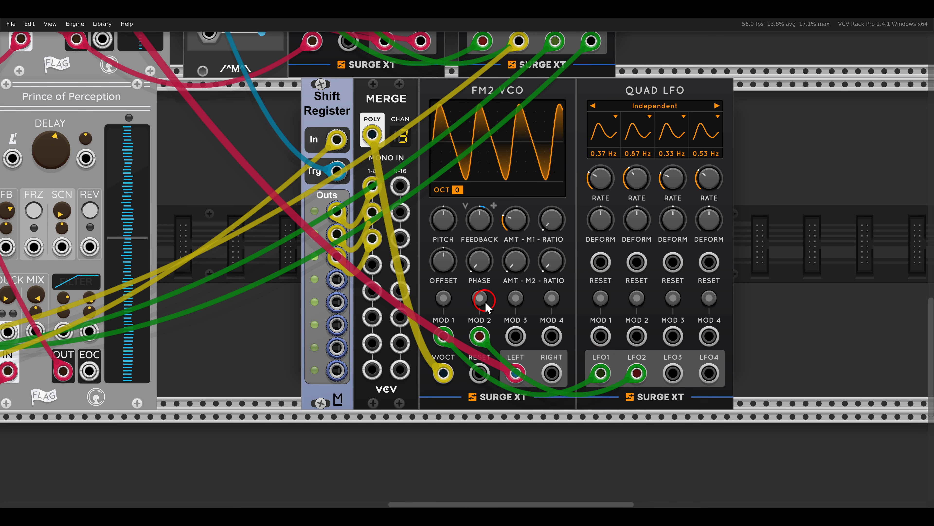
pyautogui.moveTo(515, 225); pyautogui.dragTo(515, 220)
pyautogui.click(479, 297)
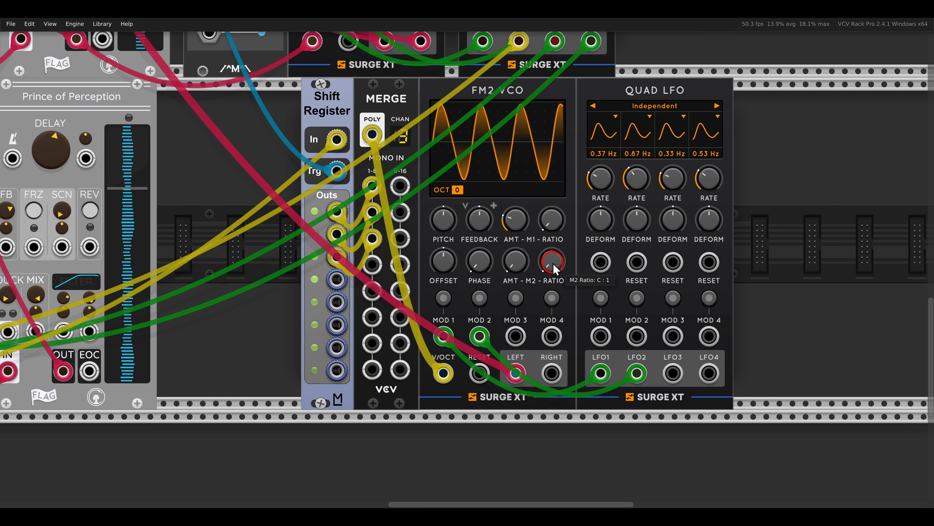
# - Set the FM2 VCO's M2 Amount to about 19.29 %, patch LFO3 into MOD 3 and assign it to M2 Amount
pyautogui.moveTo(516, 262); pyautogui.dragTo(522, 237)
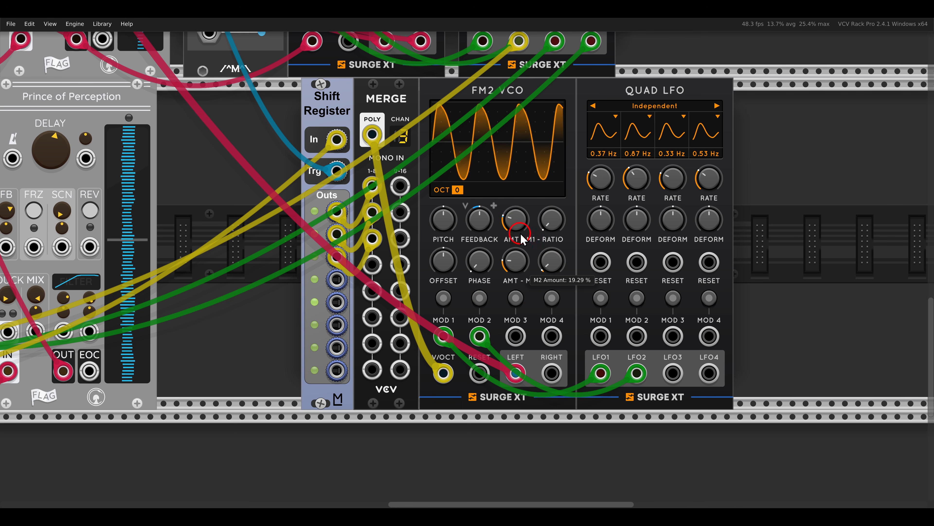
pyautogui.moveTo(516, 336); pyautogui.dragTo(673, 372)
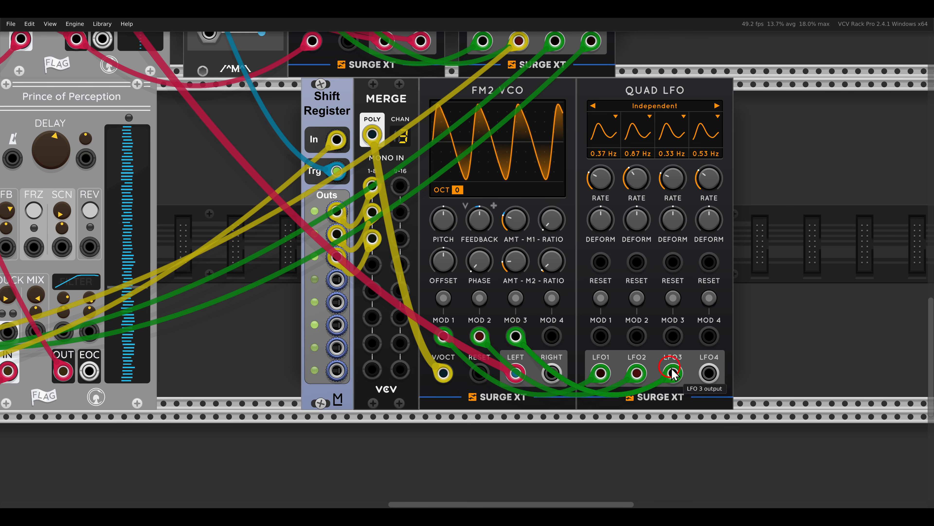
pyautogui.click(516, 297)
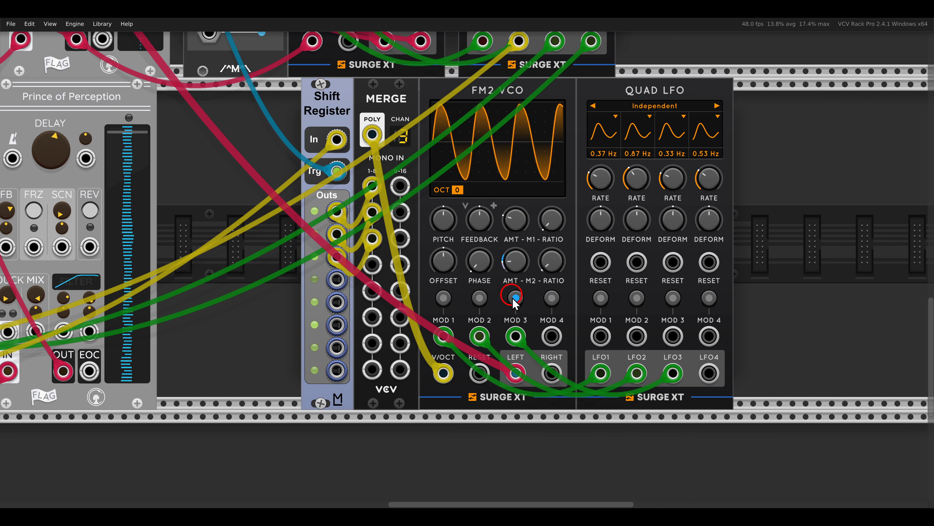
# - Add an EG x VCA beside the Quad LFO and route the FM2 VCO's left output through it to MixMaster's CHRD channel
pyautogui.scroll(-2, 501, 298)
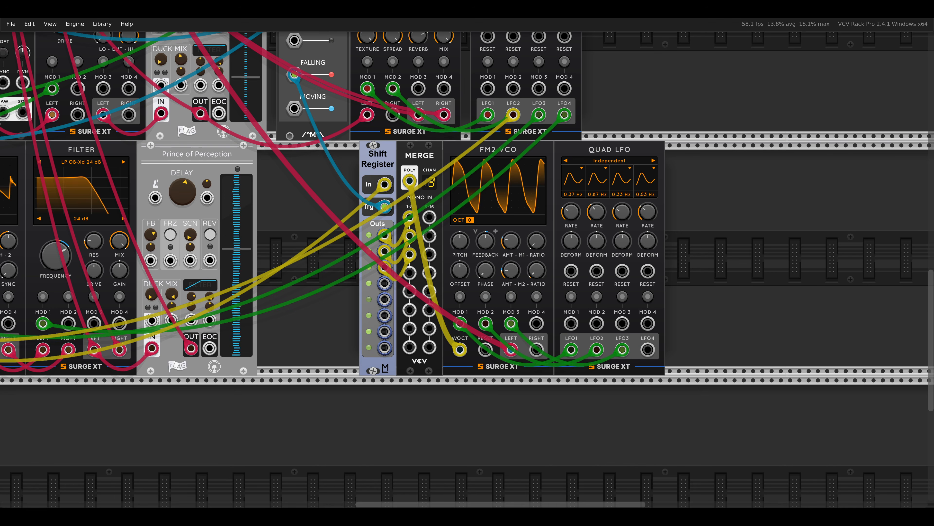
pyautogui.rightClick(735, 248)
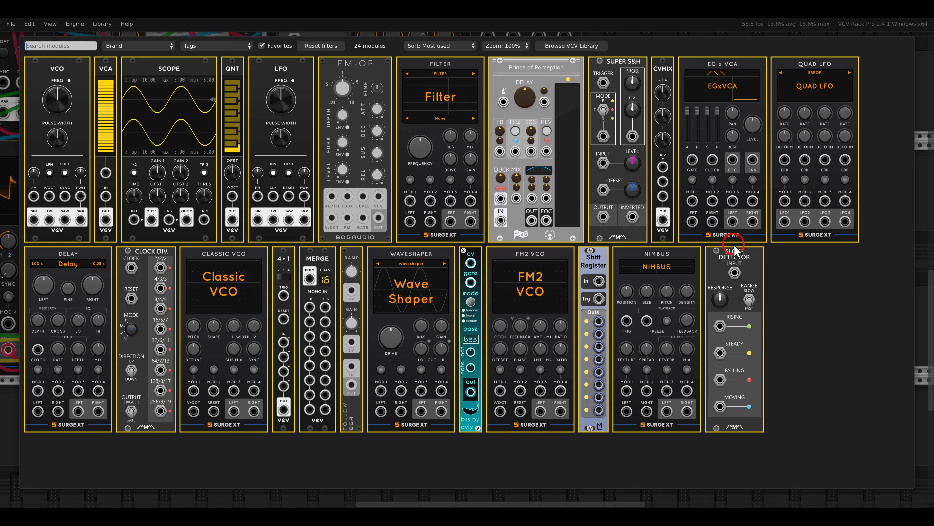
pyautogui.click(730, 147)
pyautogui.moveTo(700, 228); pyautogui.dragTo(675, 230)
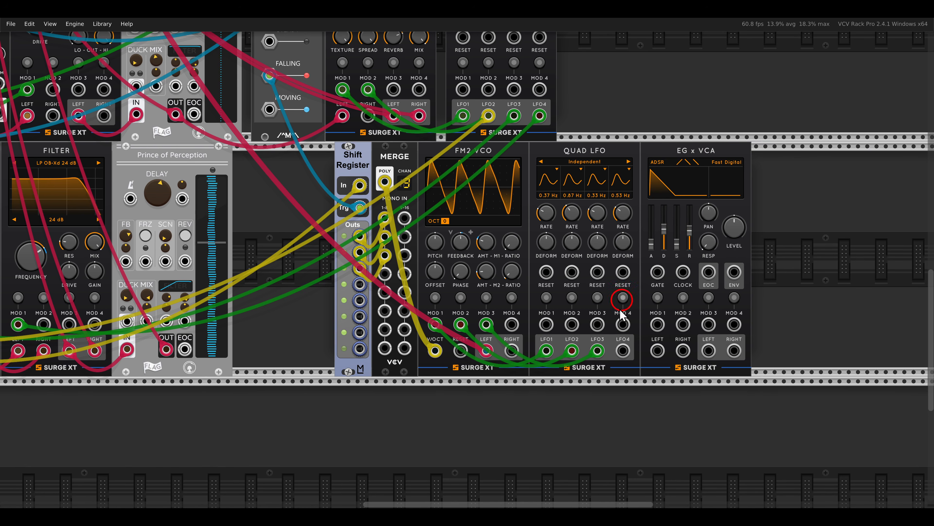
pyautogui.moveTo(487, 350); pyautogui.dragTo(658, 353)
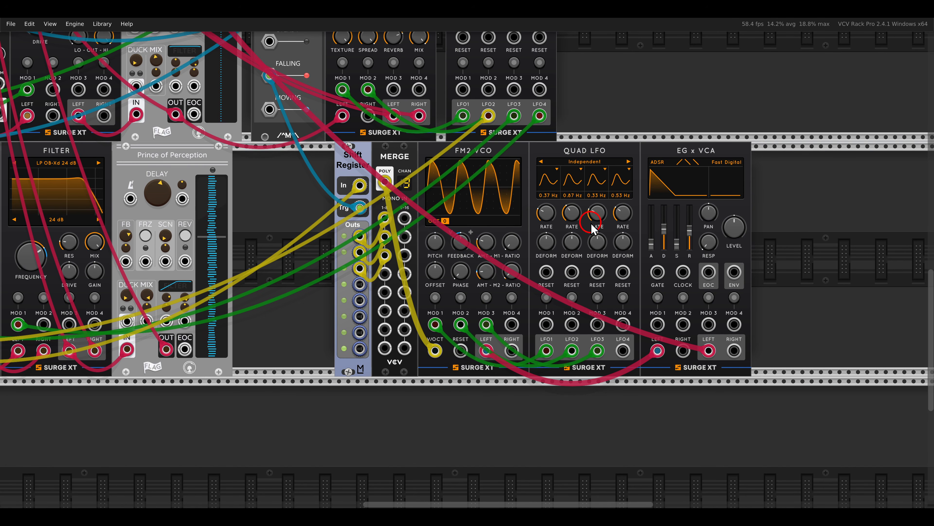
# - Patch the Slope Detector's Falling output into the EG x VCA's gate input and set the envelope's sustain to 100
pyautogui.moveTo(591, 223); pyautogui.dragTo(604, 282)
pyautogui.moveTo(284, 136); pyautogui.dragTo(670, 331)
pyautogui.moveTo(689, 300); pyautogui.dragTo(690, 153)
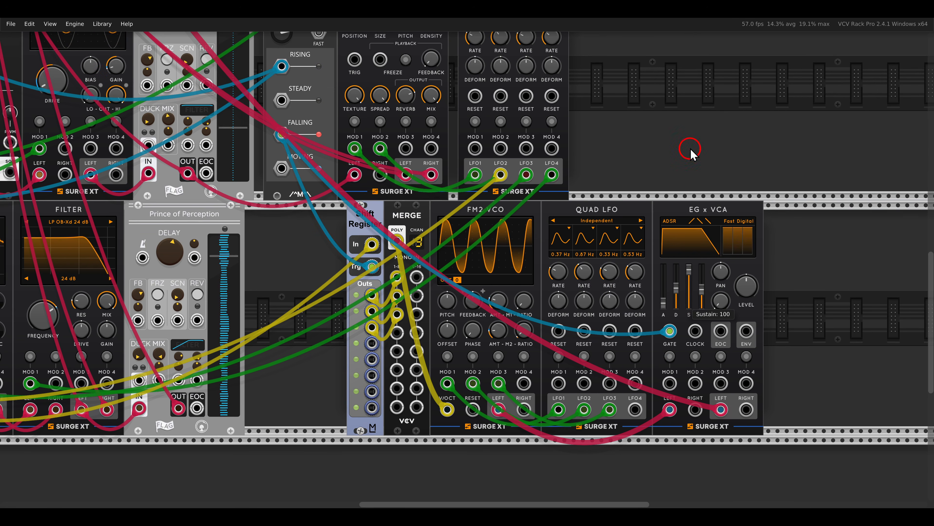
# - Set the EG x VCA's attack to about 1.64 s and lengthen its release
pyautogui.scroll(3, 698, 295)
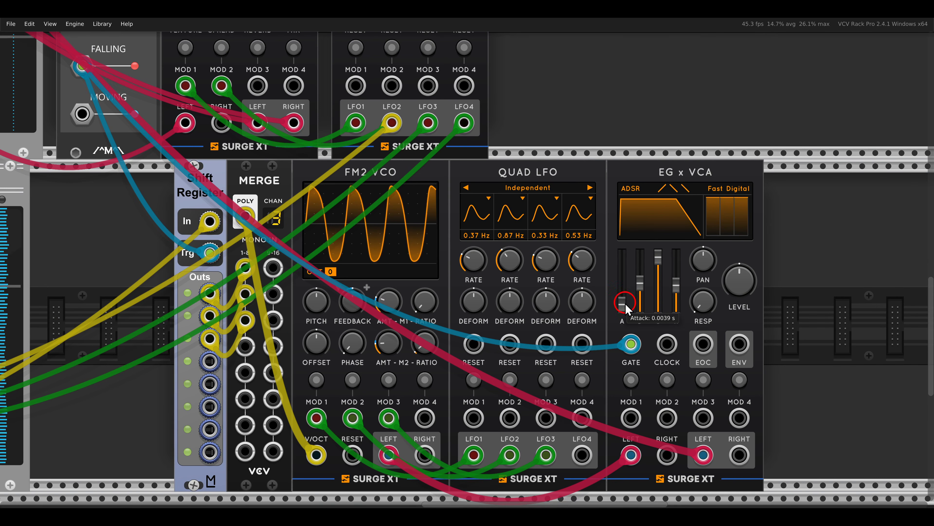
pyautogui.moveTo(625, 304); pyautogui.dragTo(626, 231)
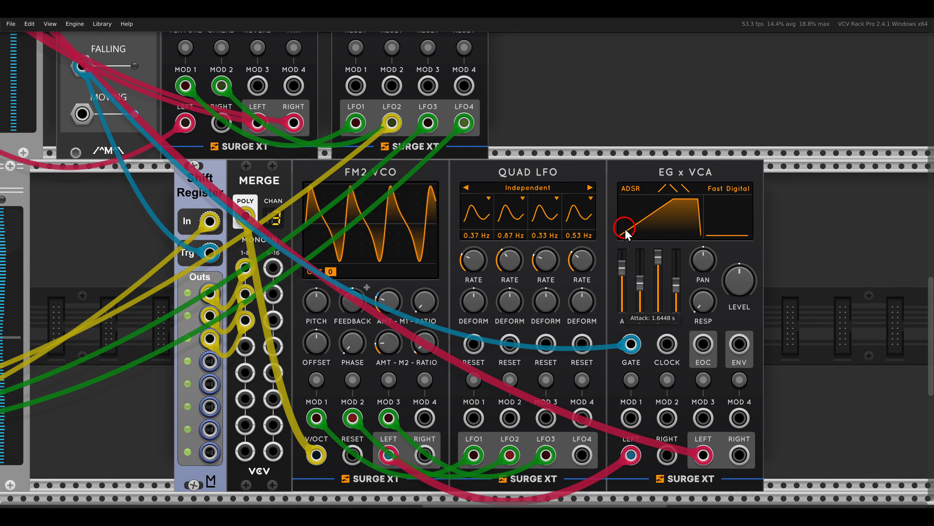
pyautogui.moveTo(673, 274); pyautogui.dragTo(675, 243)
pyautogui.scroll(-2, 647, 278)
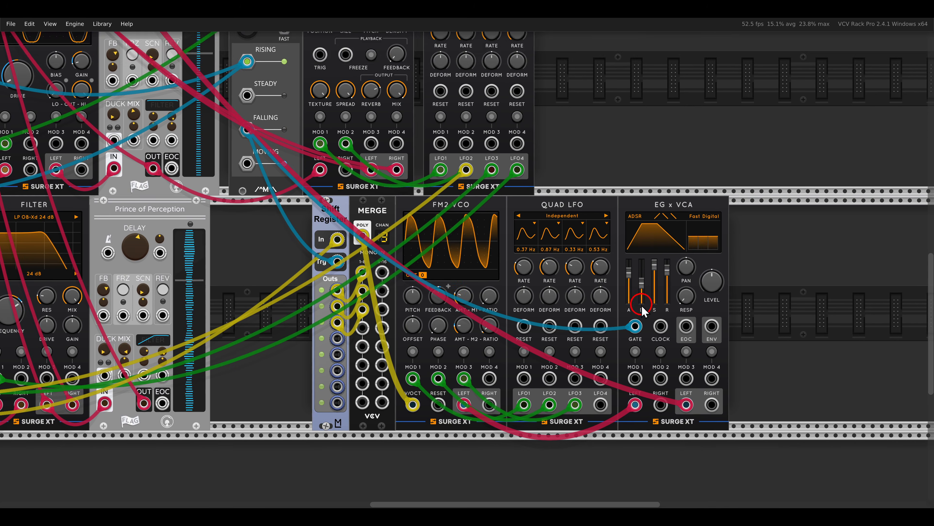
pyautogui.moveTo(639, 309); pyautogui.dragTo(660, 281)
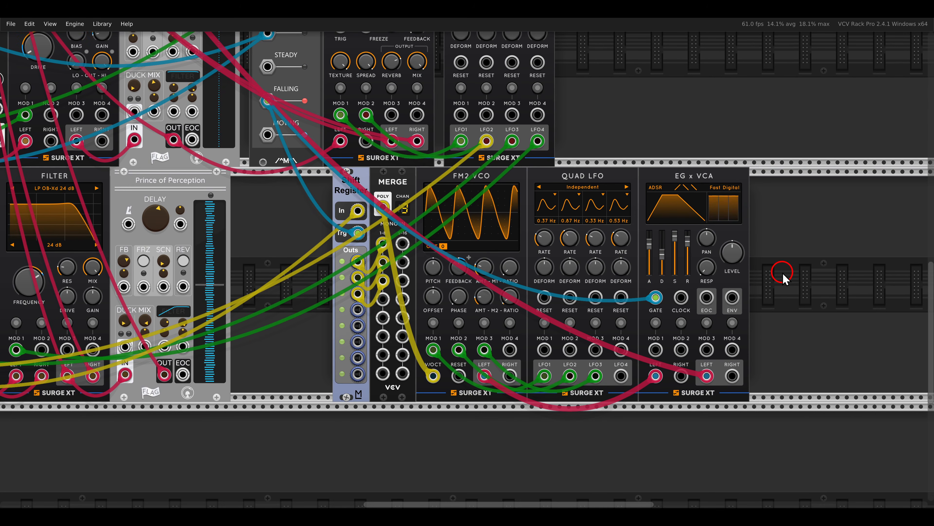
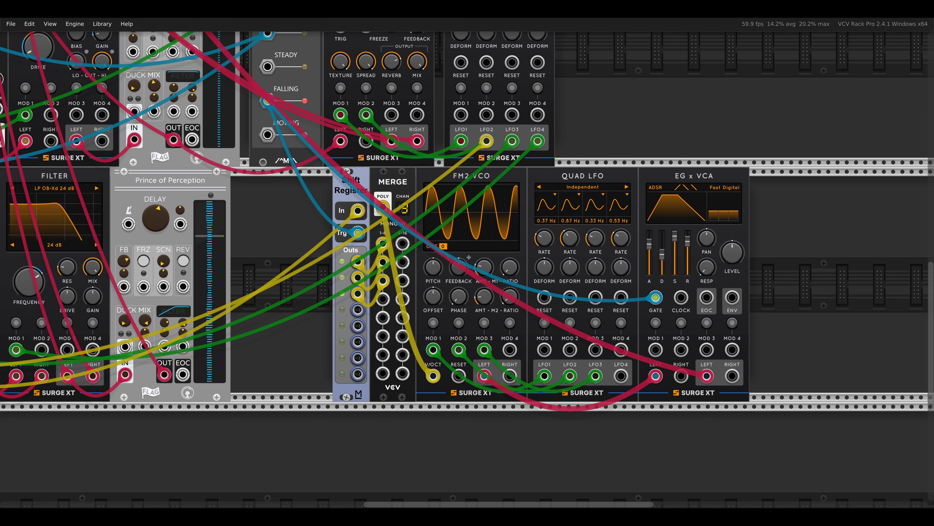
# - Add a bss module in the empty row beneath the LFO
pyautogui.moveTo(297, 320); pyautogui.dragTo(571, 264)
pyautogui.moveTo(225, 389); pyautogui.dragTo(504, 286)
pyautogui.scroll(-1, 505, 286)
pyautogui.rightClick(463, 314)
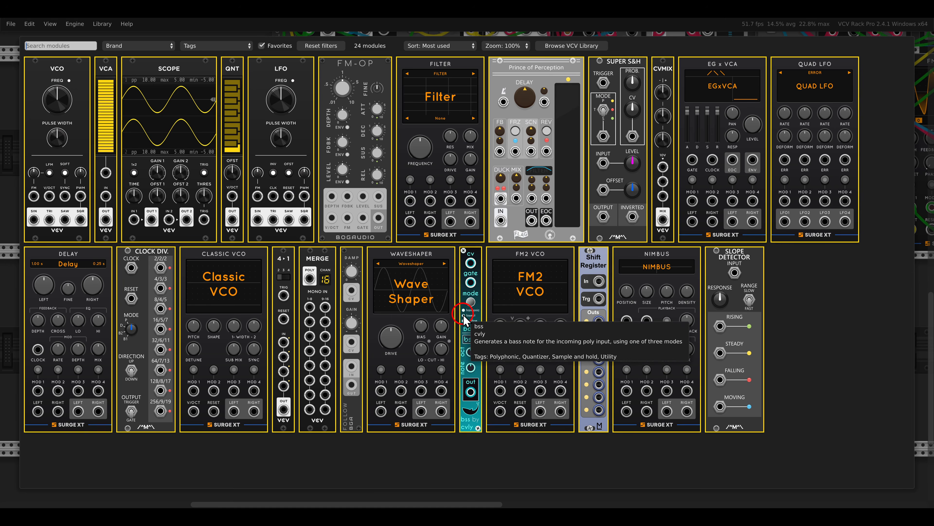
pyautogui.moveTo(464, 320); pyautogui.dragTo(349, 279)
# - Add a Classic VCO and a Filter side by side next to the bss module
pyautogui.rightClick(380, 281)
pyautogui.moveTo(238, 282); pyautogui.dragTo(379, 235)
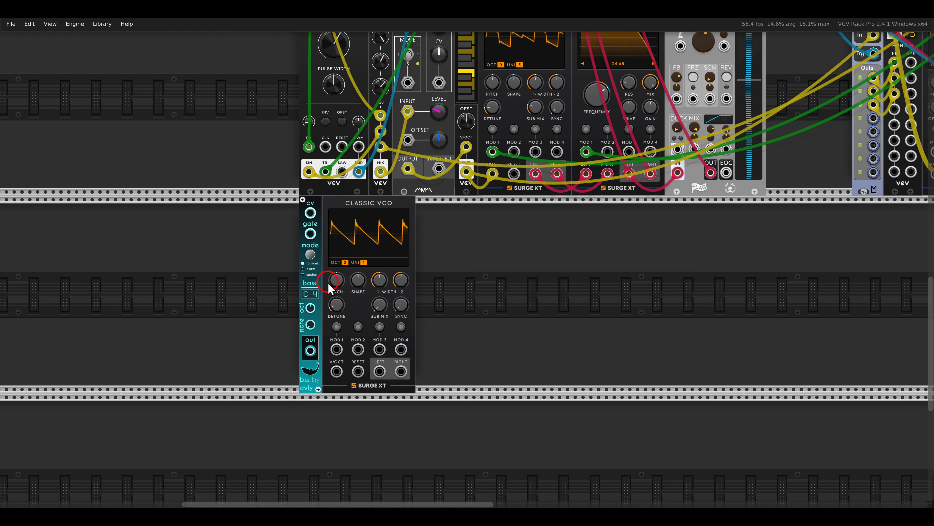
pyautogui.rightClick(459, 278)
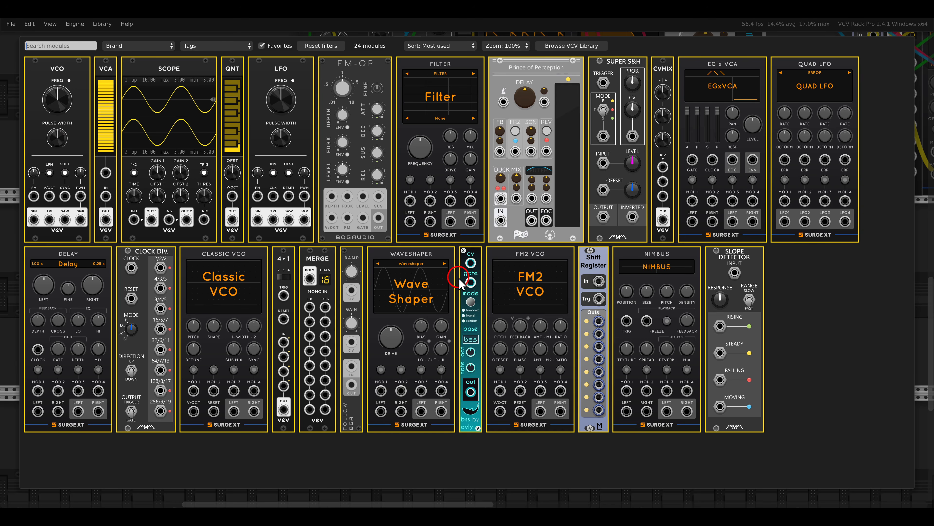
pyautogui.moveTo(402, 144); pyautogui.dragTo(427, 219)
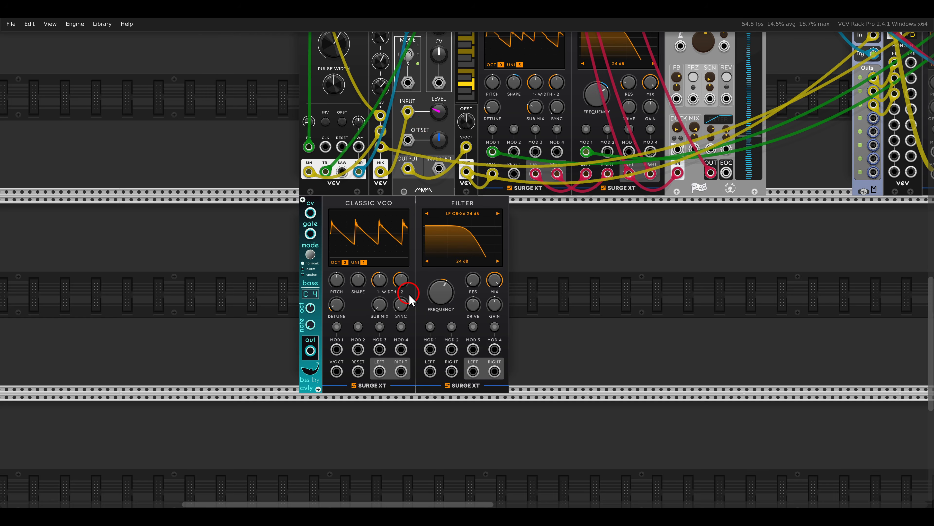
# - Patch the new Classic VCO's left and right outputs into the adjacent Filter's left and right inputs
pyautogui.scroll(2, 394, 346)
pyautogui.rightClick(372, 382)
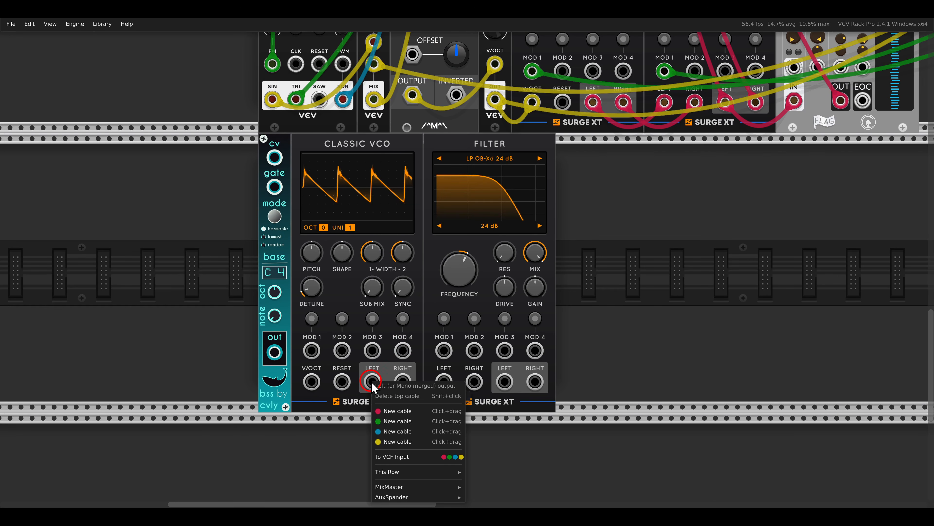
pyautogui.click(444, 457)
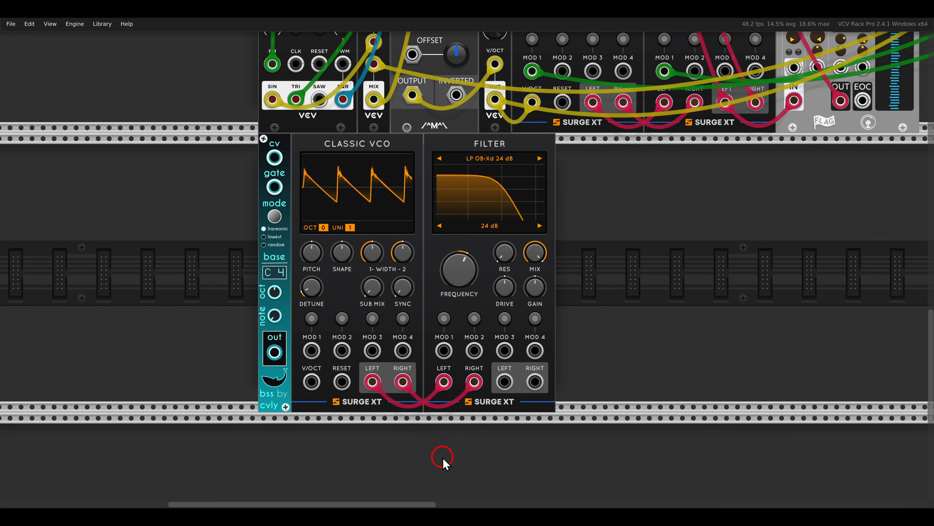
# - Patch the new Filter's left and right outputs into a stereo channel of MixMaster
pyautogui.rightClick(505, 381)
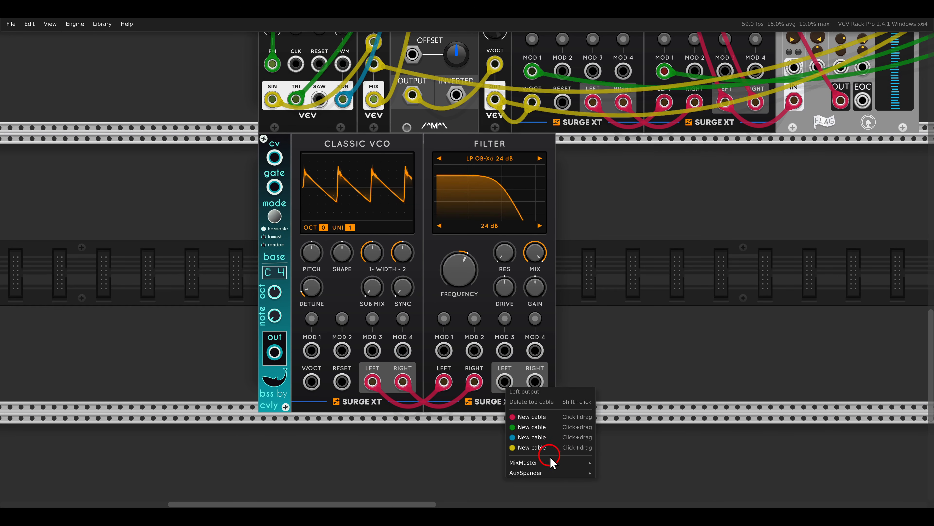
pyautogui.moveTo(552, 462)
pyautogui.click(664, 402)
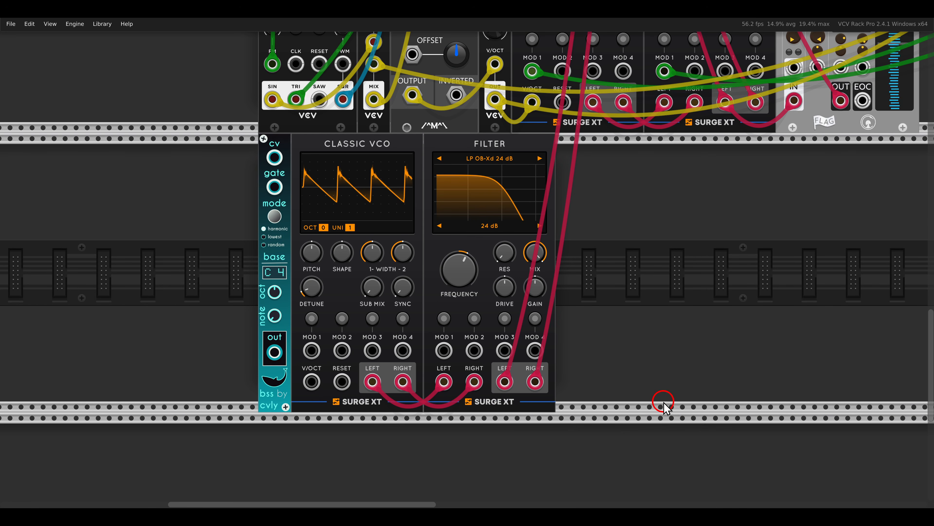
pyautogui.scroll(-3, 449, 272)
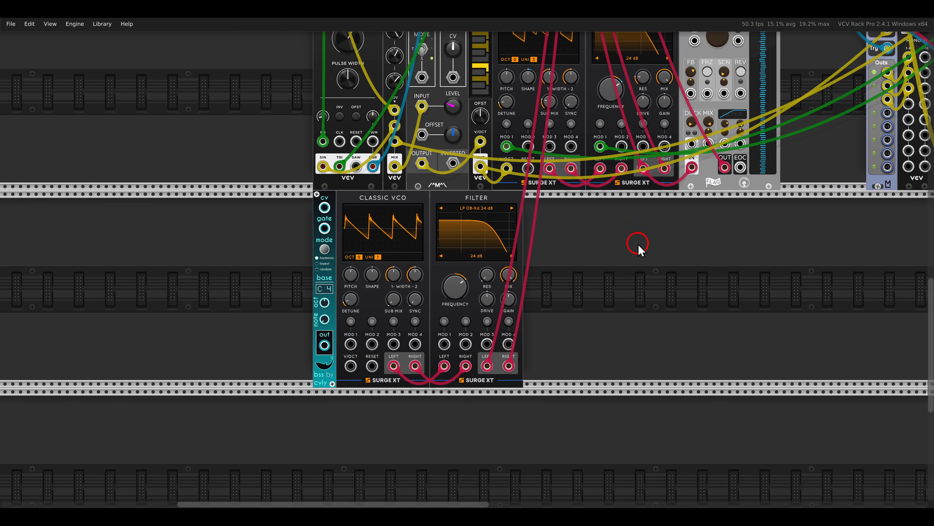
# - Patch the Merge module's polyphonic output into the bss CV input, and the bss output into the adjacent Classic VCO's V/Oct input
pyautogui.moveTo(638, 244); pyautogui.dragTo(482, 291)
pyautogui.moveTo(793, 215); pyautogui.dragTo(298, 224)
pyautogui.scroll(3, 319, 289)
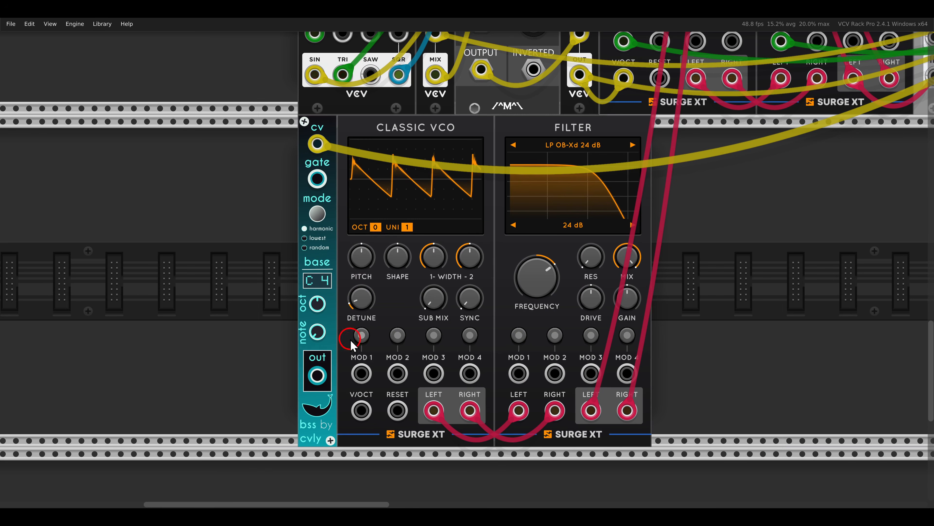
pyautogui.moveTo(317, 375); pyautogui.dragTo(364, 421)
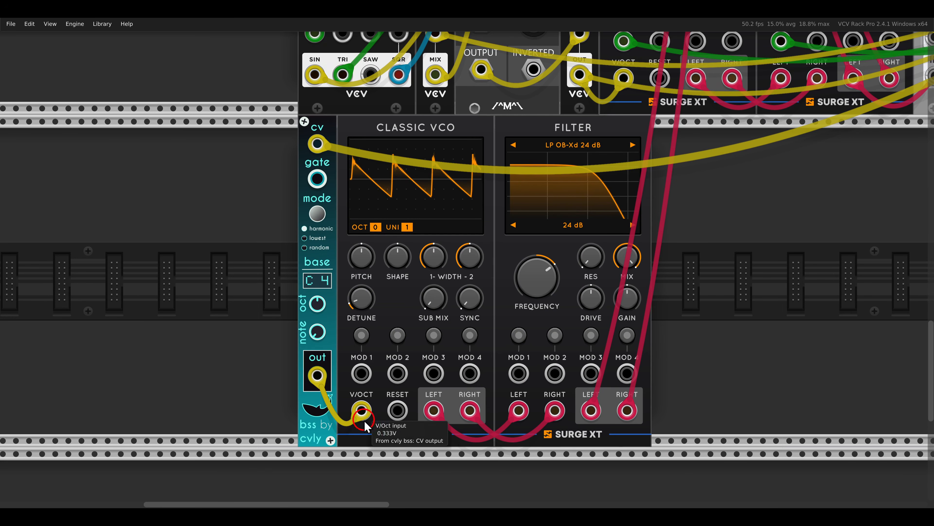
# - Set the bss base note to C 2, give its Classic VCO three unison voices with more sub mix, and raise the adjacent Filter's cutoff
pyautogui.moveTo(334, 121)
pyautogui.mouseDown()
pyautogui.moveTo(272, 180)
pyautogui.moveTo(359, 206)
pyautogui.moveTo(335, 117)
pyautogui.mouseUp()
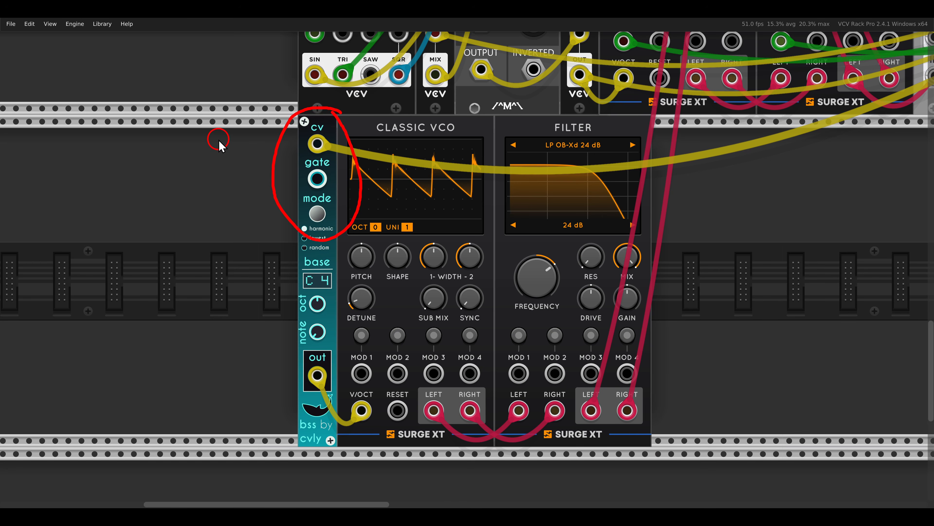
pyautogui.press('Escape')
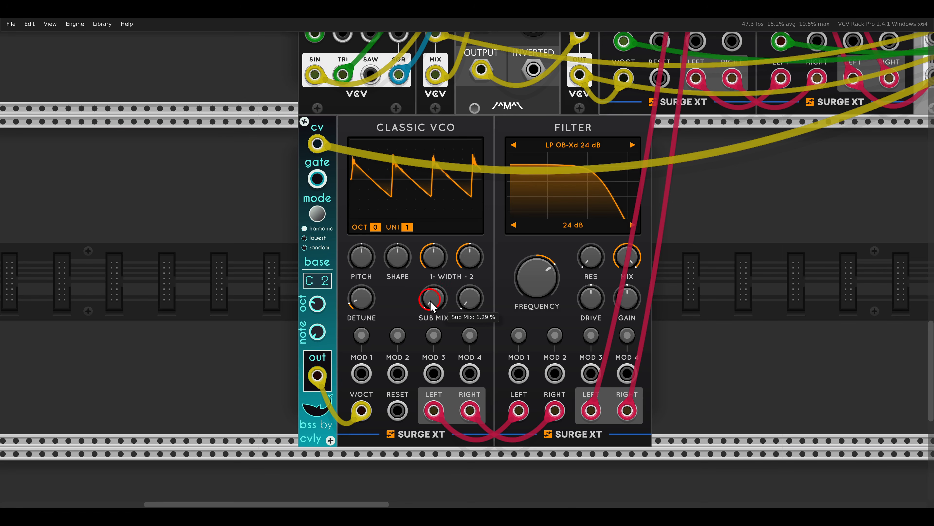
pyautogui.moveTo(432, 305); pyautogui.dragTo(399, 182)
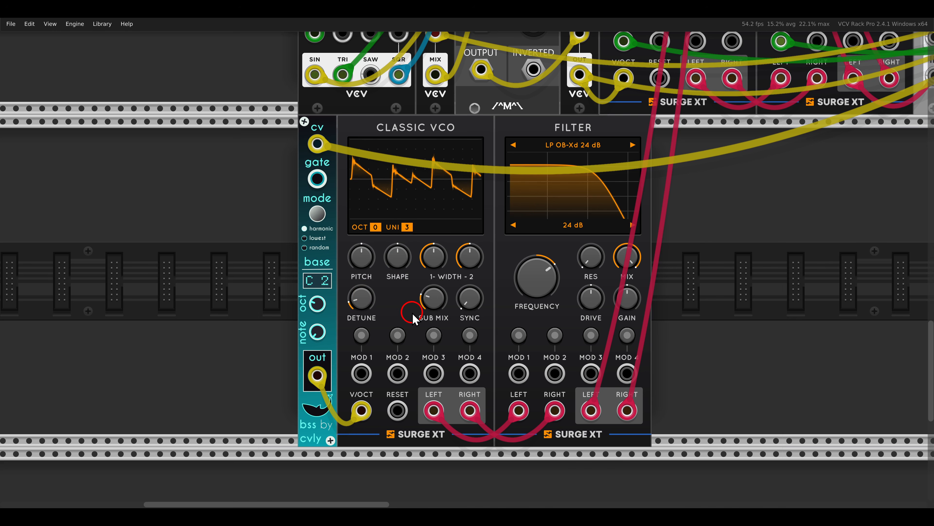
pyautogui.moveTo(508, 302); pyautogui.dragTo(513, 263)
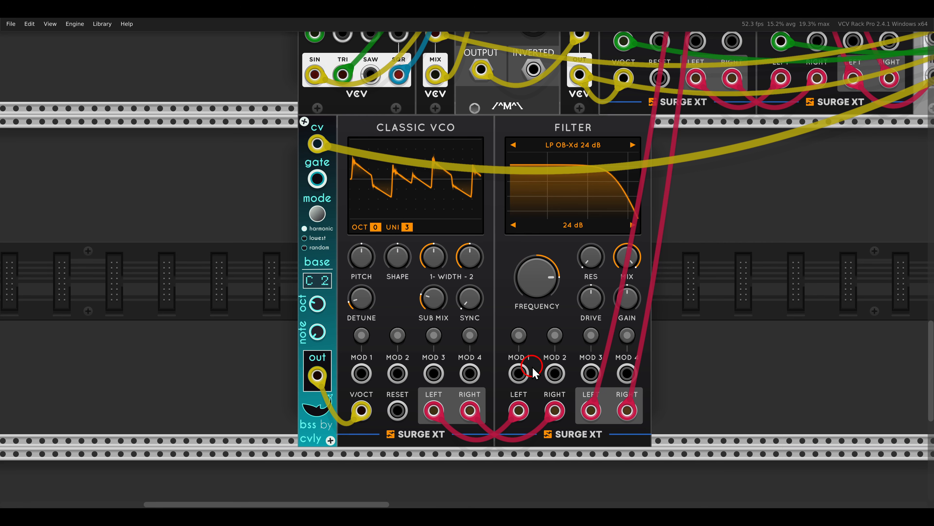
# - Set the polyphony of the Quad LFO beside the FM2 VCO to 3 channels
pyautogui.moveTo(533, 366); pyautogui.dragTo(482, 362)
pyautogui.scroll(-3, 464, 359)
pyautogui.moveTo(709, 282); pyautogui.dragTo(257, 341)
pyautogui.moveTo(658, 329); pyautogui.dragTo(577, 374)
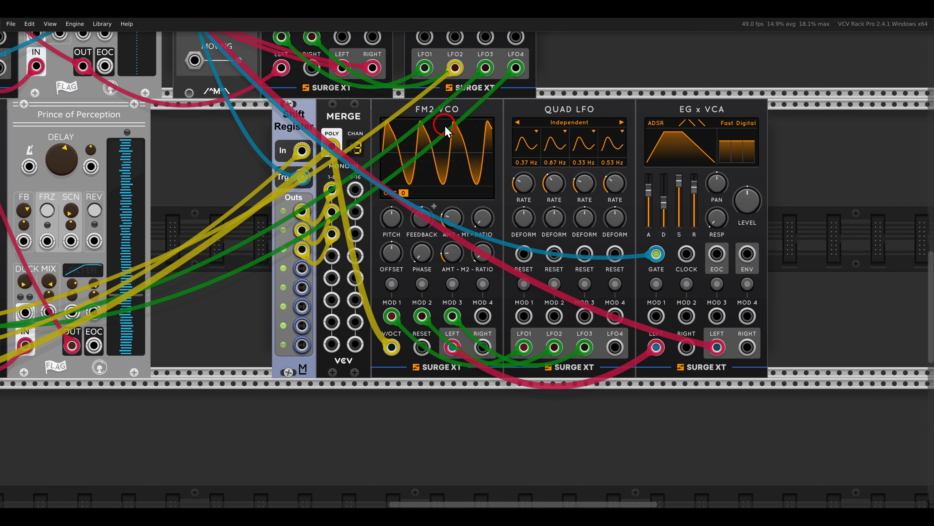
pyautogui.rightClick(548, 111)
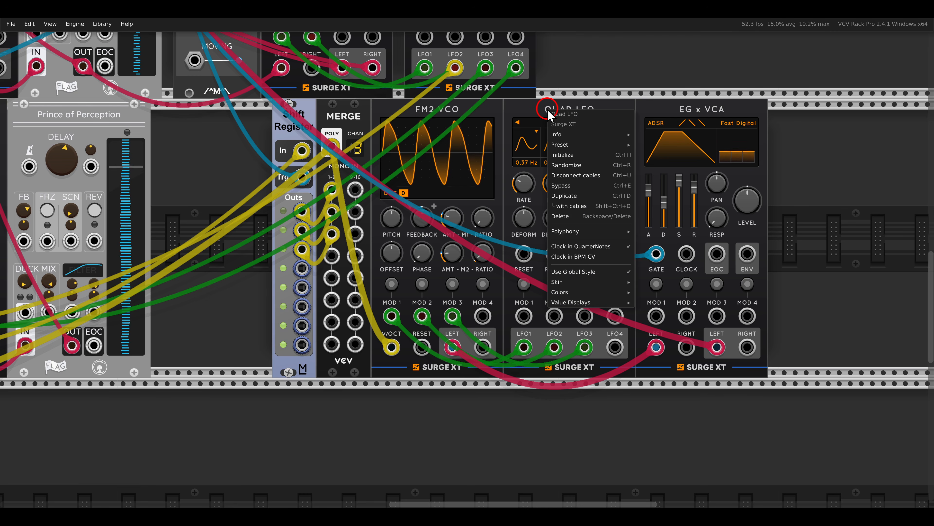
pyautogui.moveTo(559, 232)
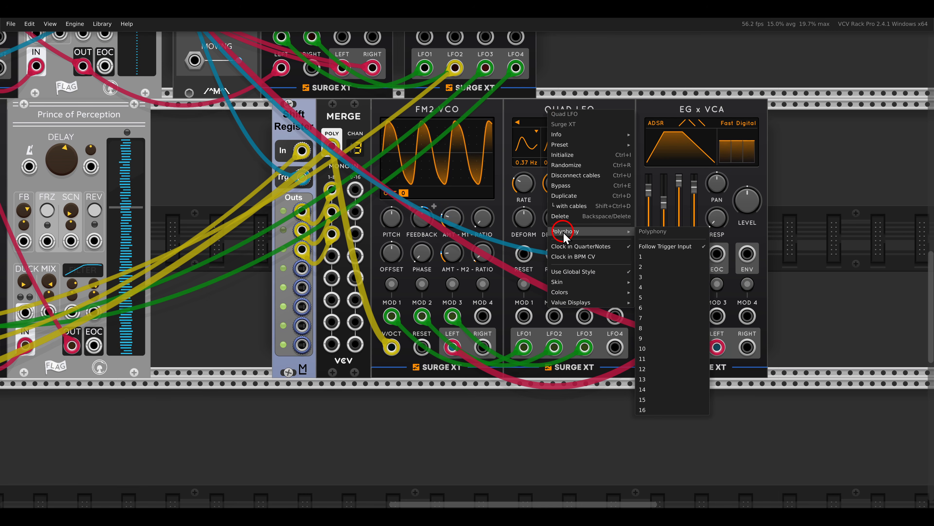
pyautogui.click(649, 277)
pyautogui.moveTo(522, 354)
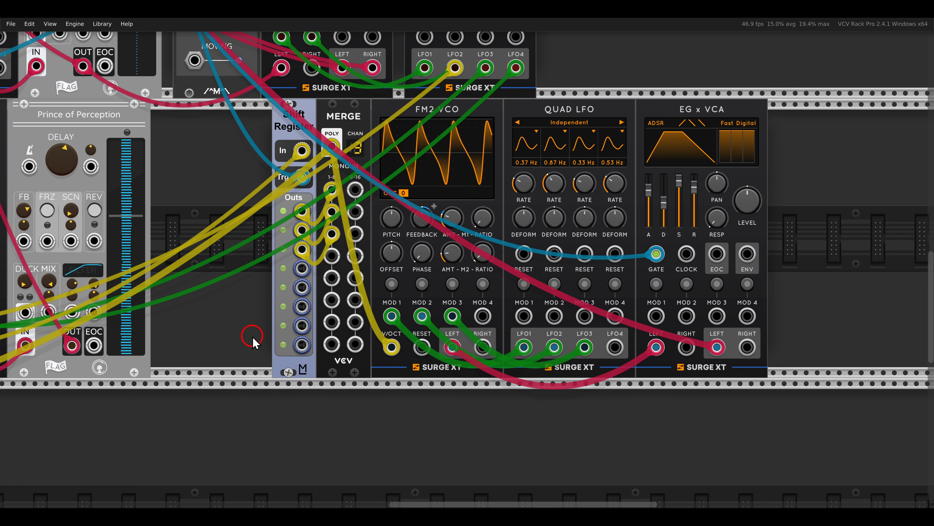
# - Add a Quad LFO module directly after the Filter in the bss row
pyautogui.moveTo(246, 338); pyautogui.dragTo(320, 317)
pyautogui.scroll(-2, 318, 312)
pyautogui.moveTo(270, 406); pyautogui.dragTo(614, 319)
pyautogui.moveTo(450, 368); pyautogui.dragTo(600, 305)
pyautogui.scroll(1, 492, 333)
pyautogui.rightClick(528, 262)
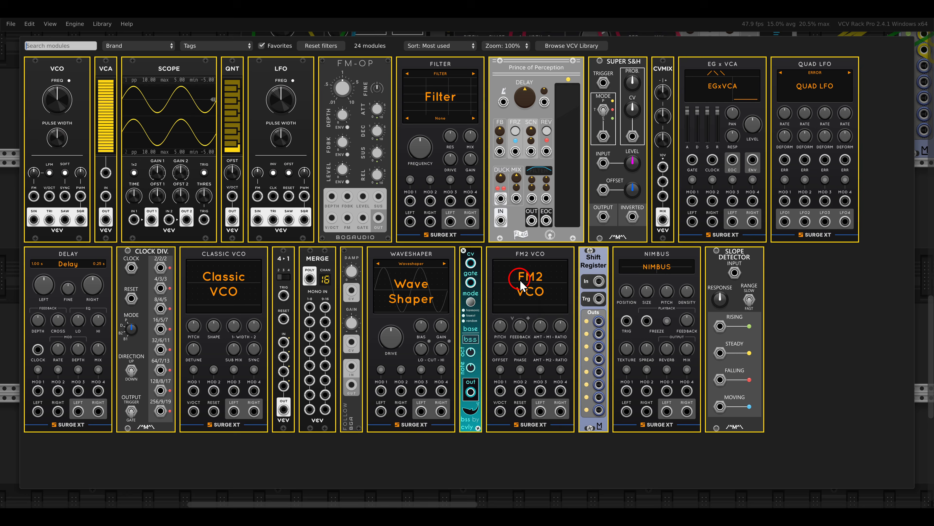
pyautogui.moveTo(804, 91); pyautogui.dragTo(589, 242)
pyautogui.scroll(1, 536, 292)
# - Patch the new Quad LFO's LFO1 into the bass Classic VCO's Mod 1 and assign it to modulate Shape
pyautogui.moveTo(589, 346); pyautogui.dragTo(323, 313)
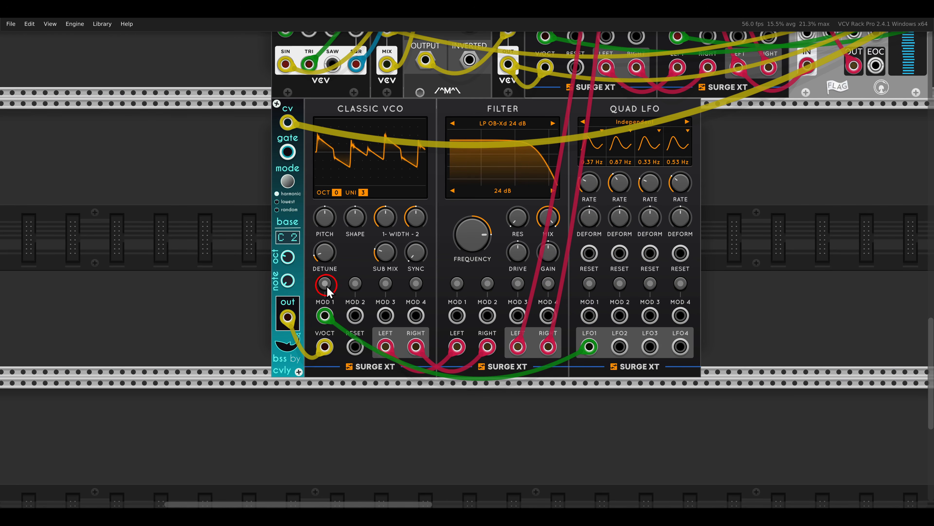
pyautogui.click(325, 283)
pyautogui.moveTo(353, 217); pyautogui.dragTo(336, 240)
pyautogui.click(325, 283)
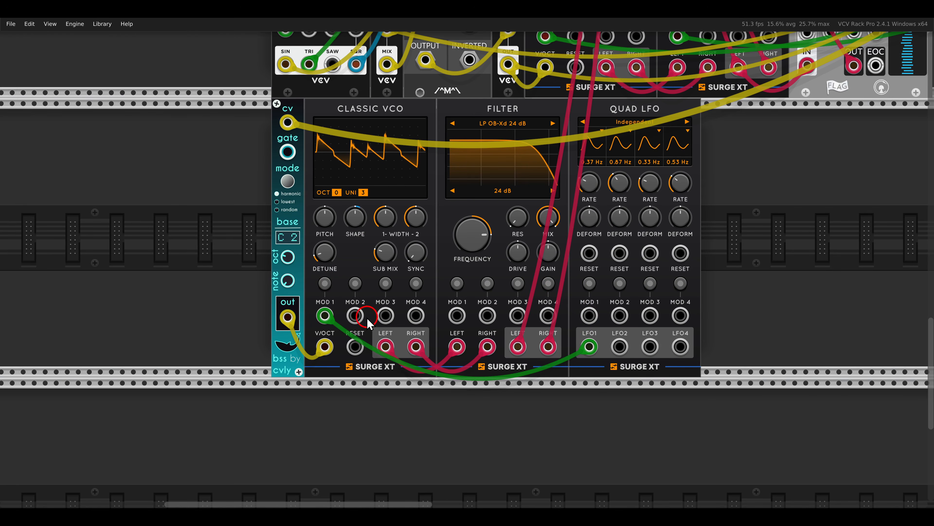
# - Patch LFO2 into the bass Classic VCO's Mod 2 and assign it to modulate Width 1
pyautogui.moveTo(619, 346); pyautogui.dragTo(355, 315)
pyautogui.click(353, 284)
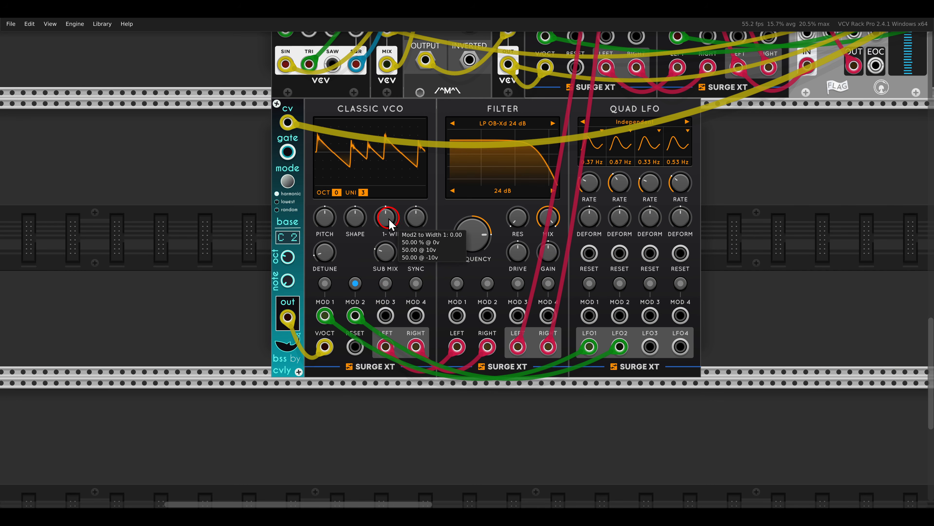
pyautogui.moveTo(386, 218); pyautogui.dragTo(385, 247)
pyautogui.click(359, 283)
# - Patch LFO3 into the bass Classic VCO's Mod 3 and assign it to modulate Width 2
pyautogui.moveTo(385, 315); pyautogui.dragTo(650, 346)
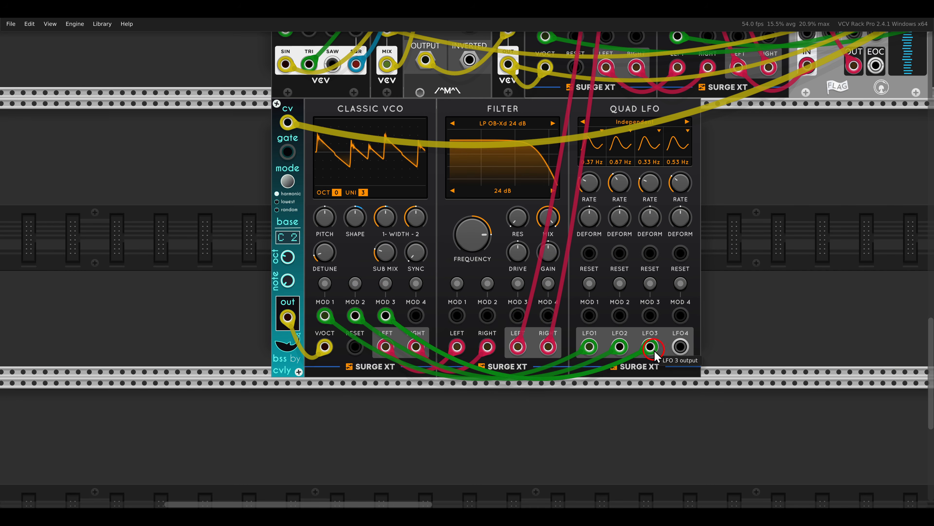
pyautogui.click(386, 283)
pyautogui.moveTo(416, 217); pyautogui.dragTo(397, 180)
pyautogui.click(383, 284)
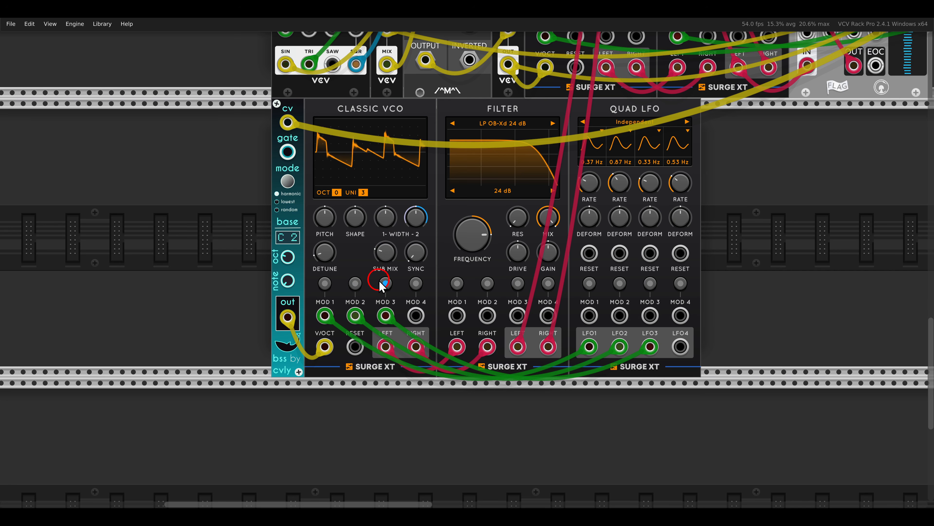
# - Patch LFO4 into the bass Filter's Mod 1, modulating frequency by about 0.305 Oct/V, and raise the resonance and the drive to about 6.7 dB
pyautogui.moveTo(680, 346); pyautogui.dragTo(457, 315)
pyautogui.click(457, 284)
pyautogui.moveTo(472, 249); pyautogui.dragTo(464, 218)
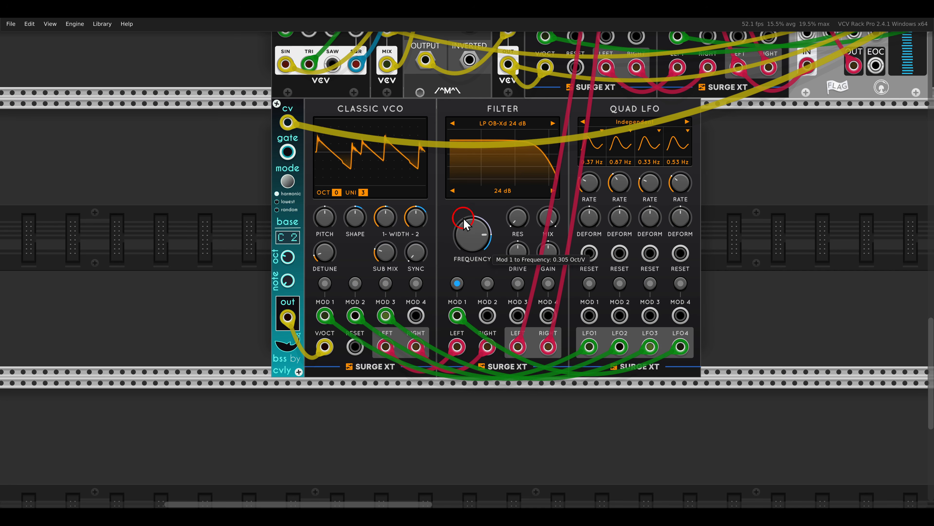
pyautogui.click(456, 284)
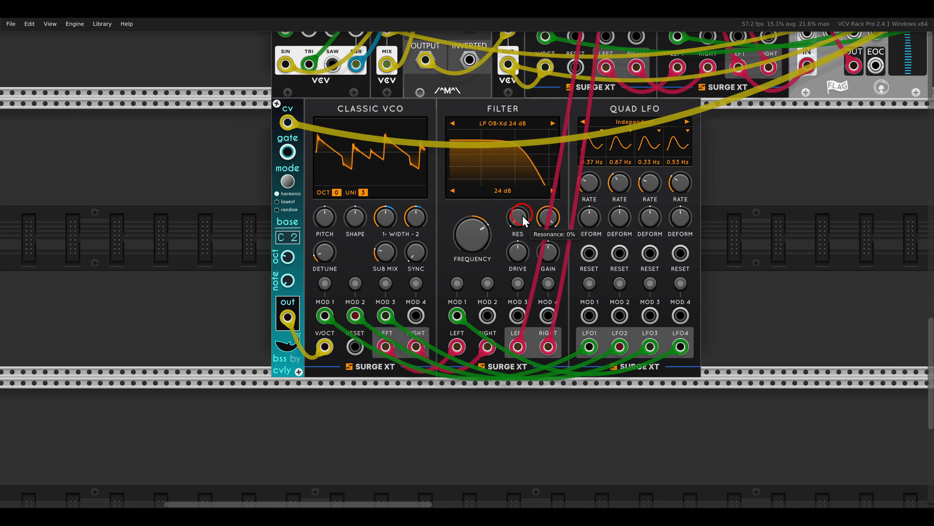
pyautogui.moveTo(517, 217); pyautogui.dragTo(506, 238)
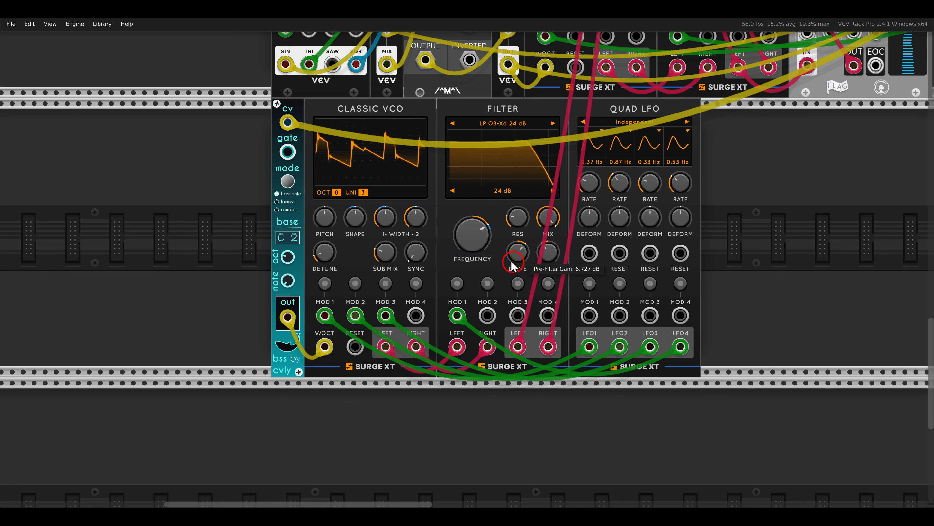
# - Add a Delay module directly after the Quad LFO in the bss row
pyautogui.scroll(-2, 508, 254)
pyautogui.scroll(-4, 638, 234)
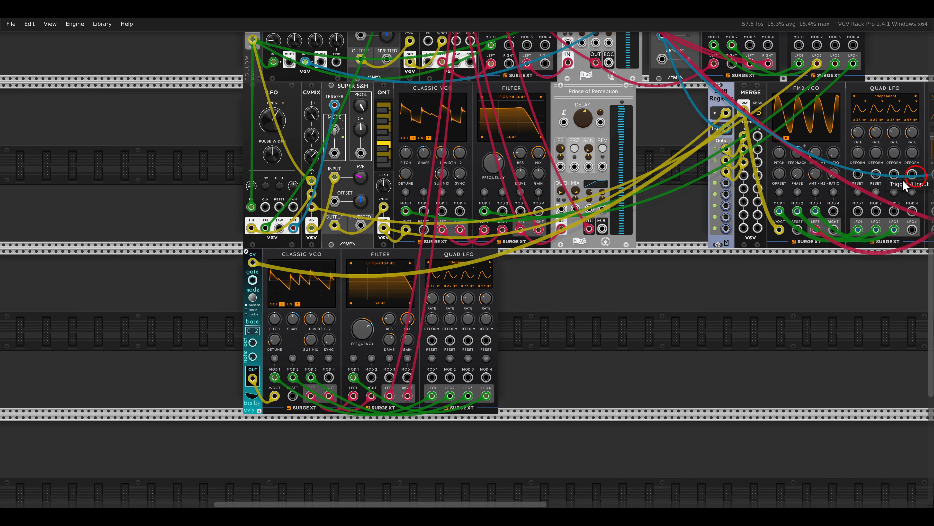
pyautogui.moveTo(614, 309); pyautogui.dragTo(740, 241)
pyautogui.scroll(1, 693, 272)
pyautogui.rightClick(694, 272)
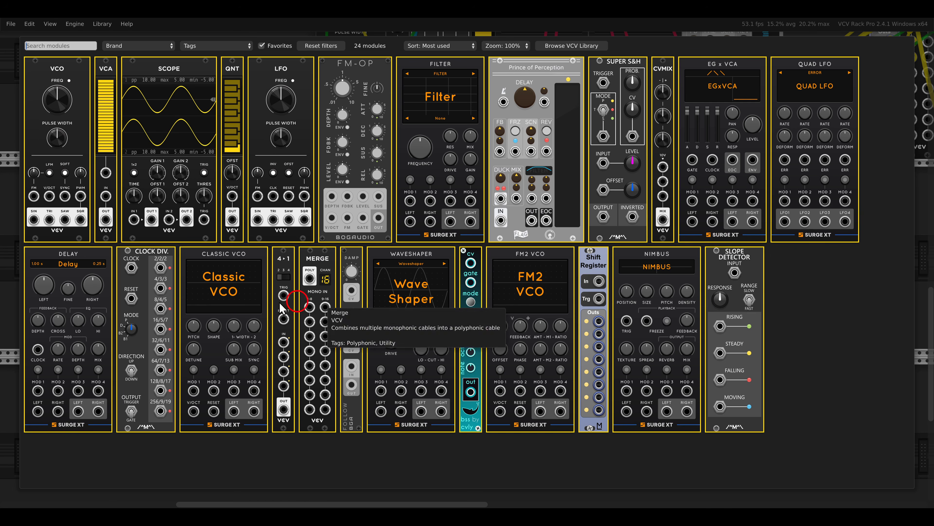
pyautogui.click(88, 277)
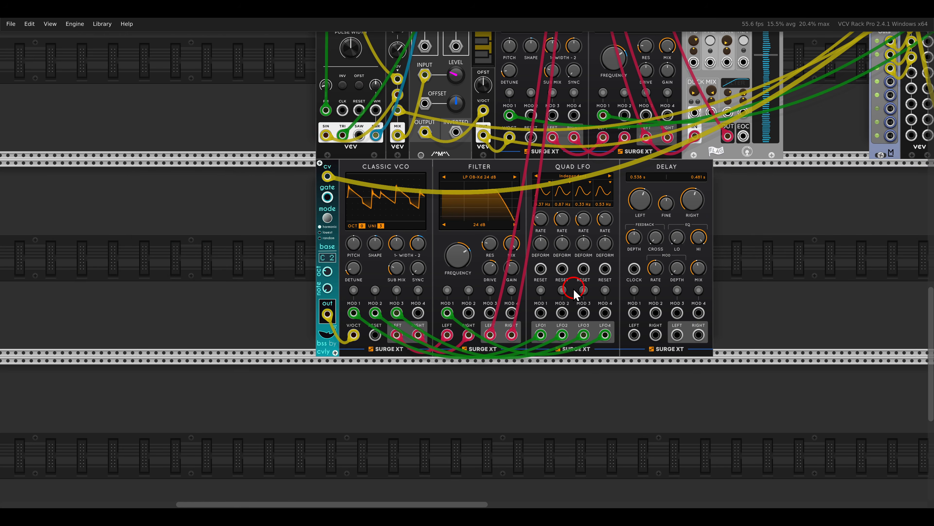
# - Connect the bass Filter's stereo outputs to the Delay inputs, and the Delay's stereo outputs to MixMaster channel -07-
pyautogui.rightClick(490, 333)
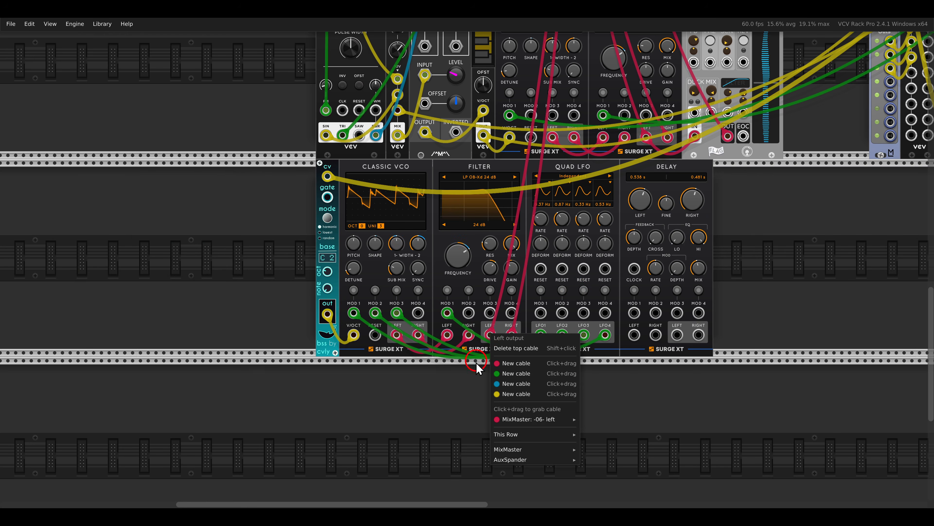
pyautogui.moveTo(516, 436)
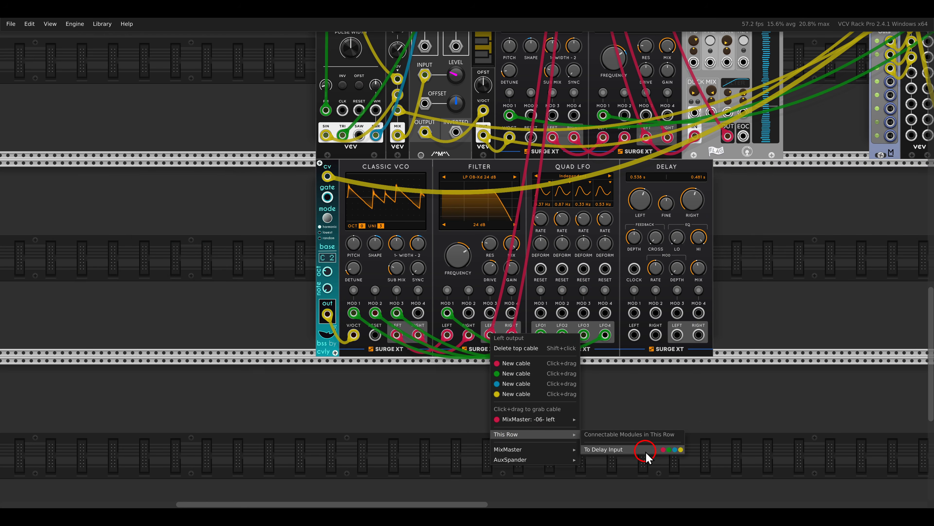
pyautogui.click(663, 449)
pyautogui.rightClick(677, 335)
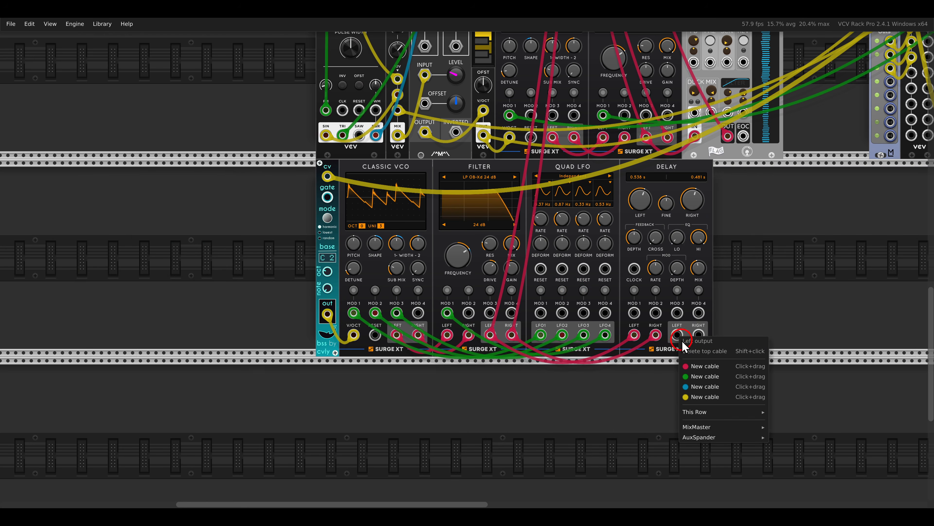
pyautogui.moveTo(754, 432)
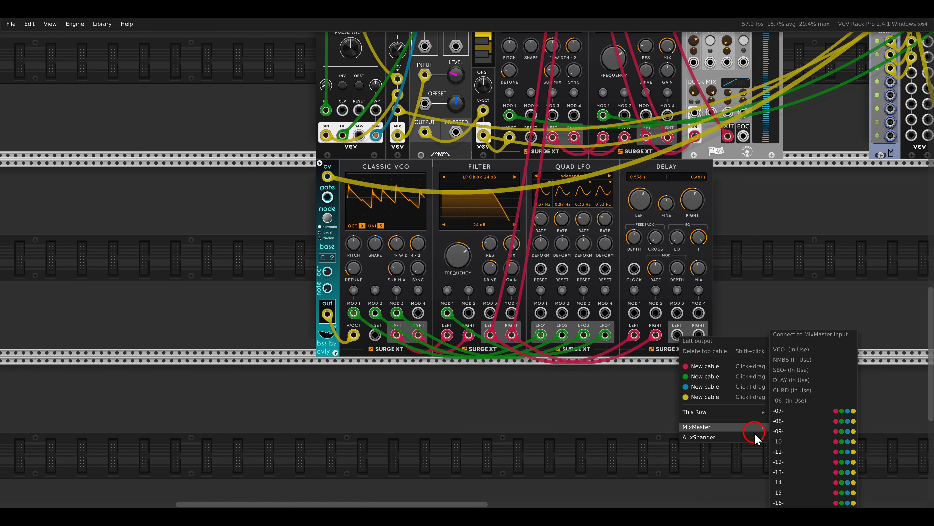
pyautogui.click(835, 410)
# - Turn the Delay's mix fully up and raise its low EQ cutoff
pyautogui.scroll(-1, 770, 306)
pyautogui.scroll(9, 771, 306)
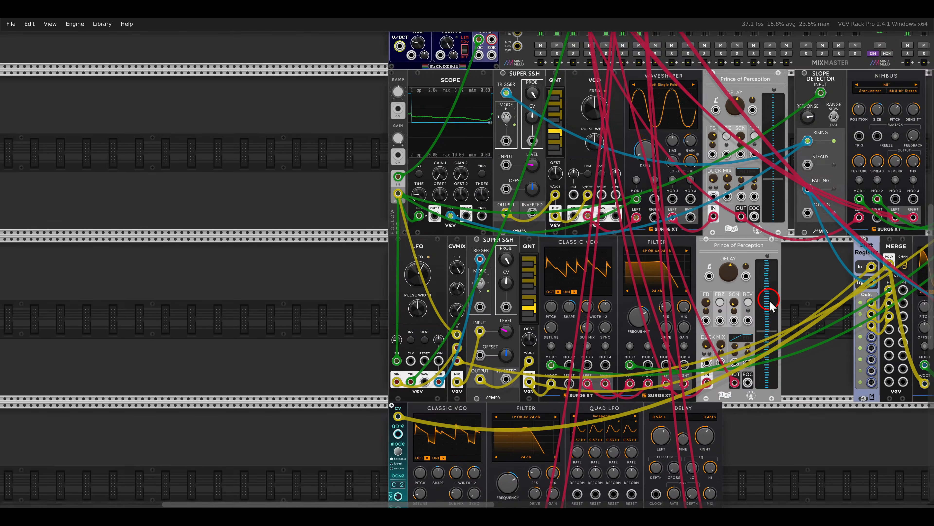
pyautogui.scroll(-1, 771, 305)
pyautogui.scroll(-2, 770, 306)
pyautogui.scroll(6, 718, 306)
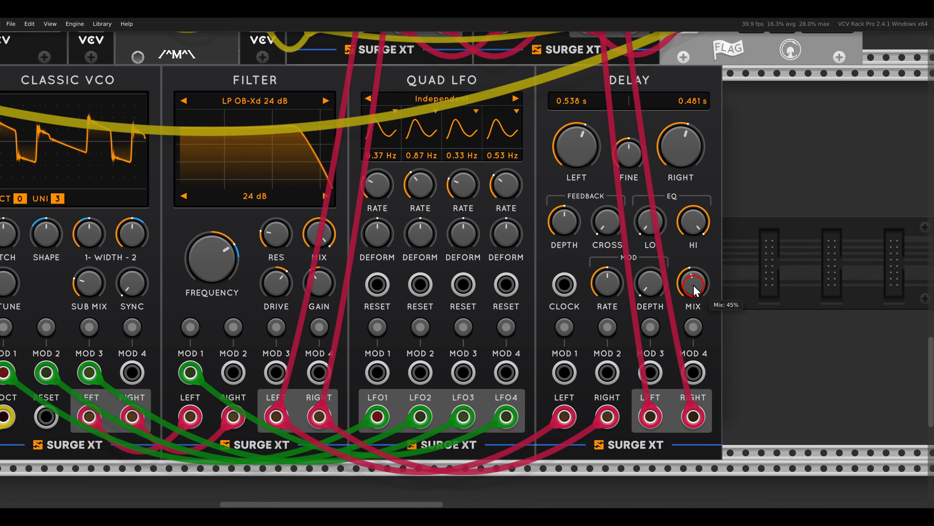
pyautogui.moveTo(653, 217); pyautogui.dragTo(636, 151)
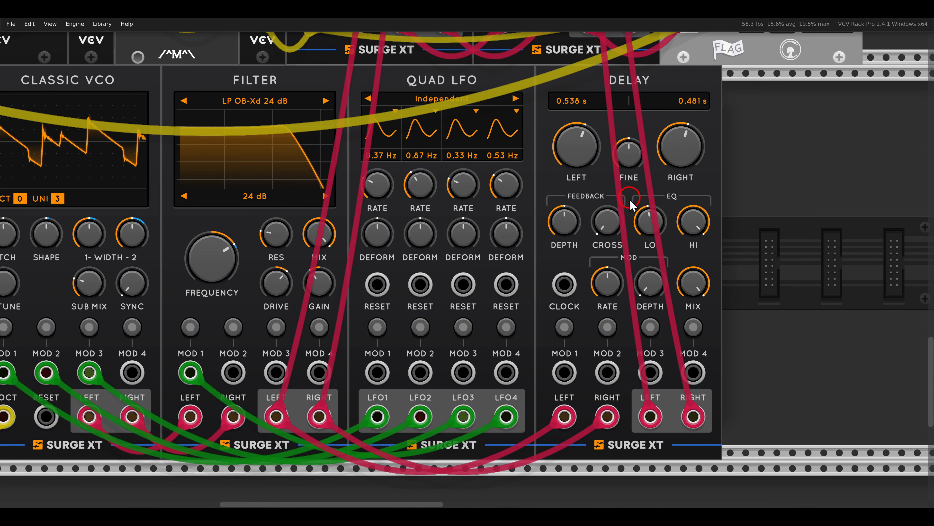
# - Raise the Delay's modulation depth, lower its modulation rate and increase its feedback depth
pyautogui.moveTo(639, 276); pyautogui.dragTo(635, 250)
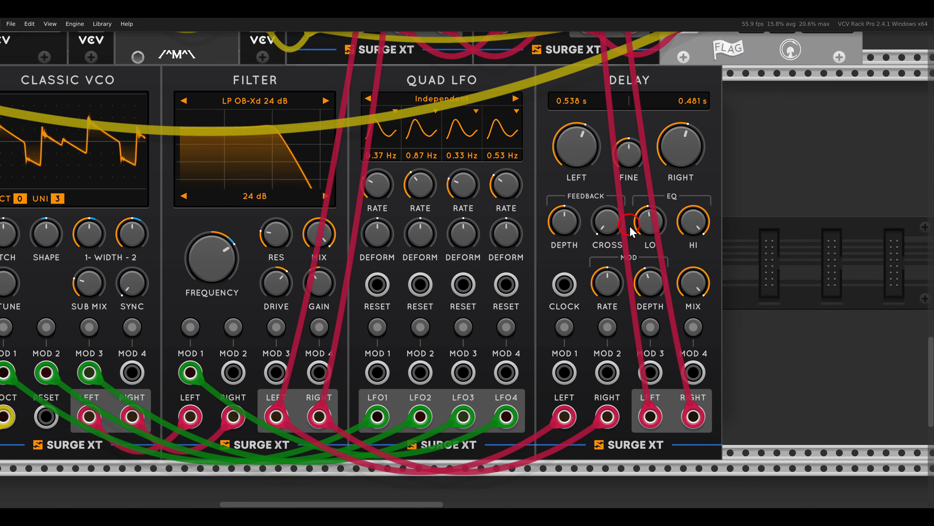
pyautogui.click(608, 283)
pyautogui.moveTo(608, 285); pyautogui.dragTo(613, 314)
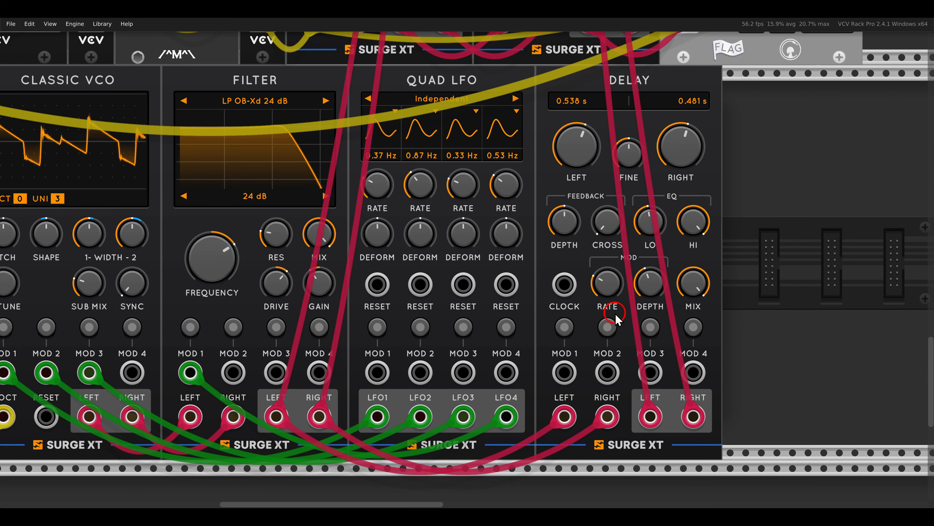
pyautogui.click(598, 260)
pyautogui.moveTo(564, 222); pyautogui.dragTo(559, 195)
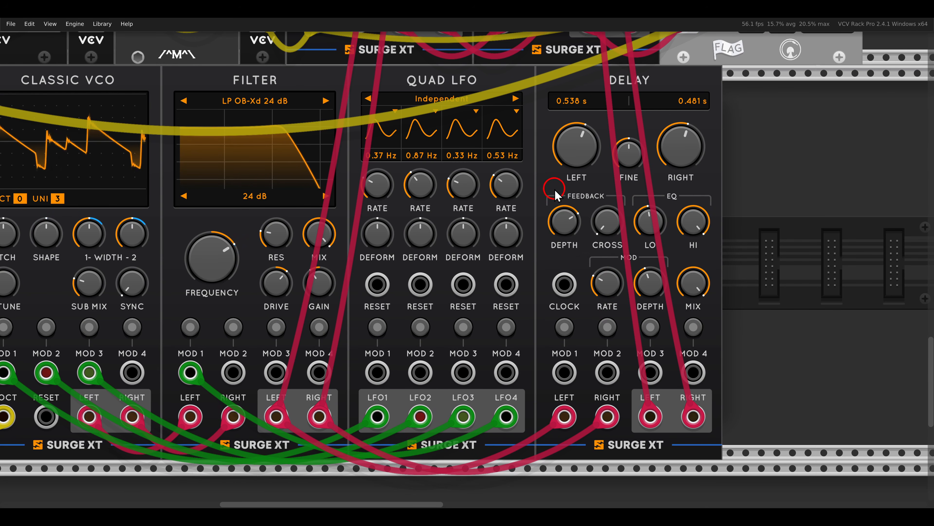
# - Rename MixMaster channel -06- as BASS
pyautogui.scroll(-5, 547, 201)
pyautogui.moveTo(629, 145); pyautogui.dragTo(502, 414)
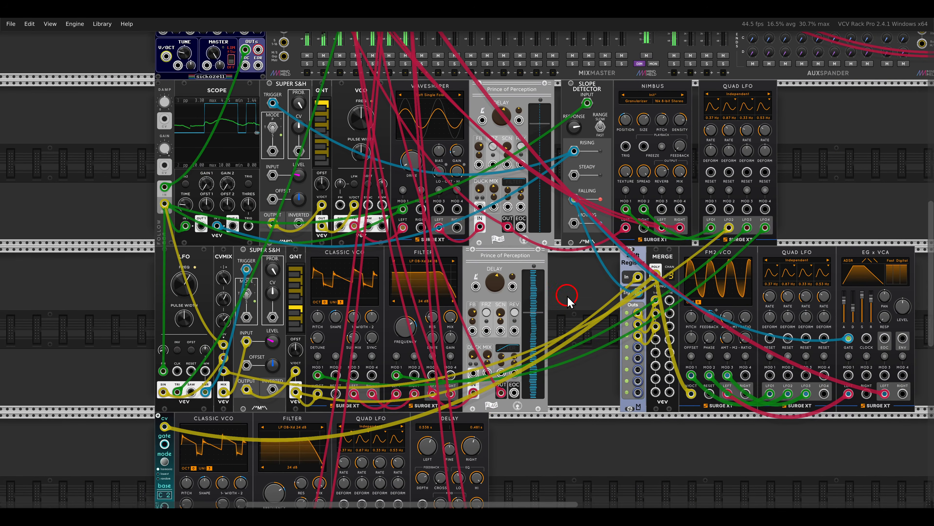
pyautogui.moveTo(567, 297); pyautogui.dragTo(547, 463)
pyautogui.click(364, 92)
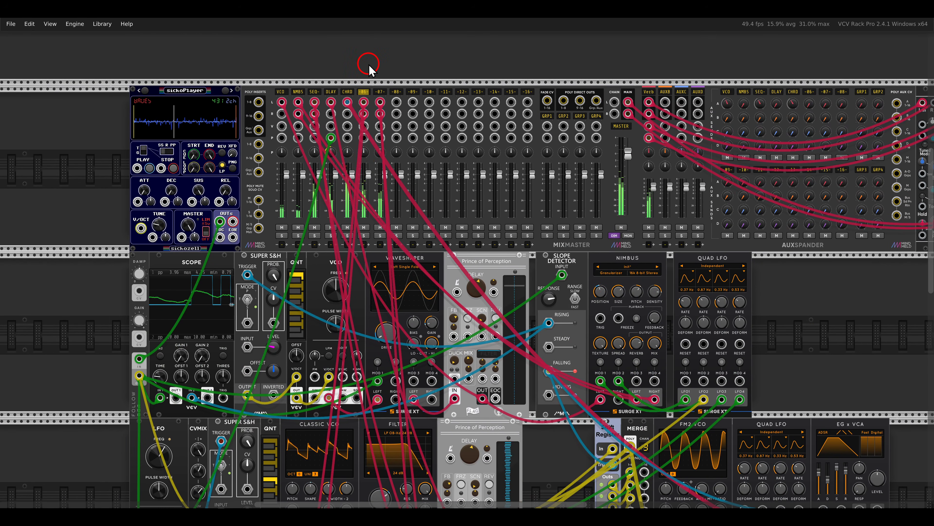
pyautogui.write('BASS')
pyautogui.press('Tab')
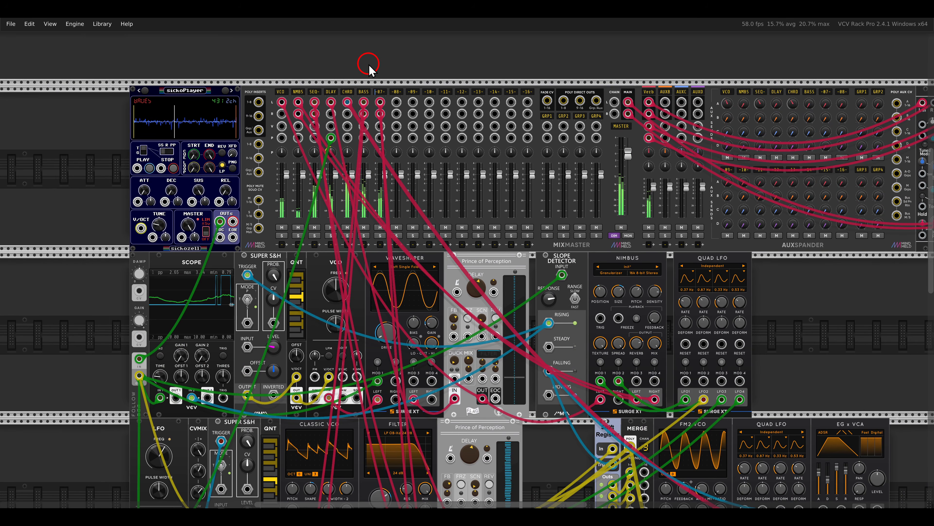
# - Rename MixMaster channel -07- as BSDL
pyautogui.write('BSDL')
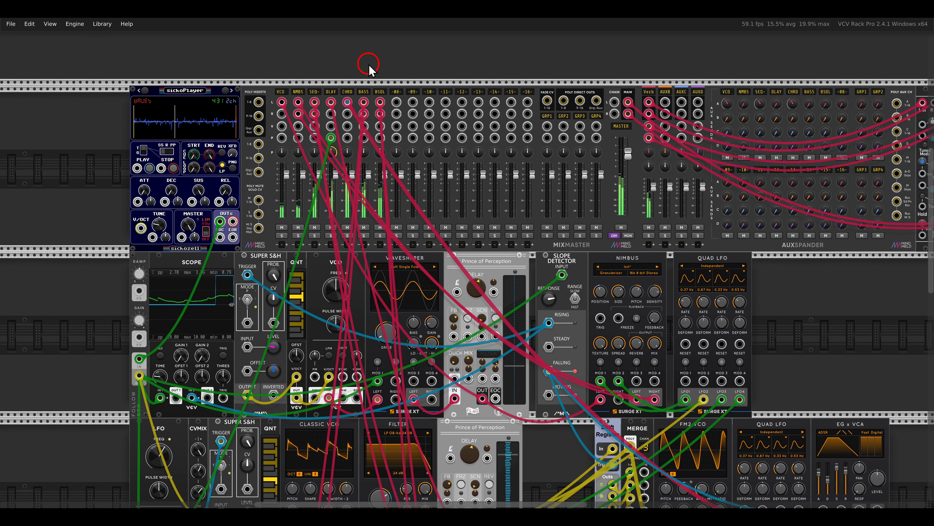
pyautogui.scroll(5, 808, 136)
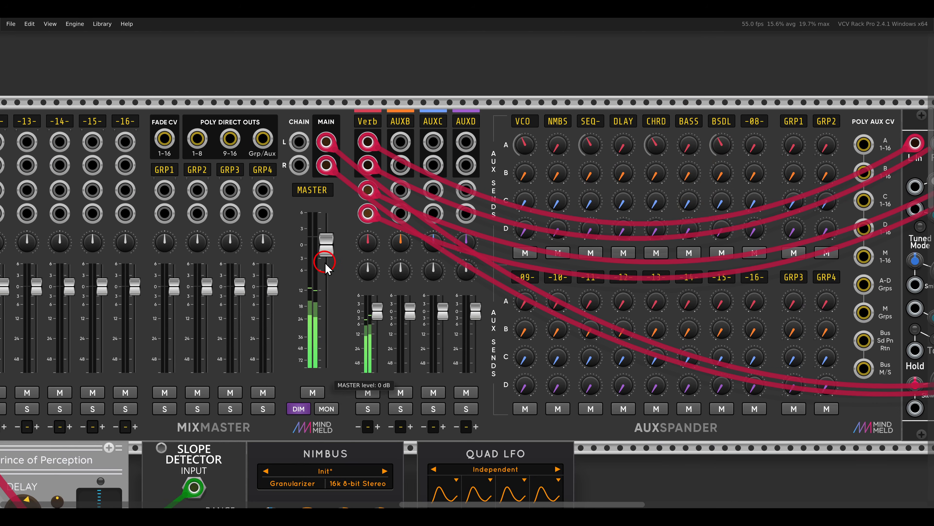
pyautogui.scroll(-6, 325, 261)
pyautogui.scroll(-5, 621, 151)
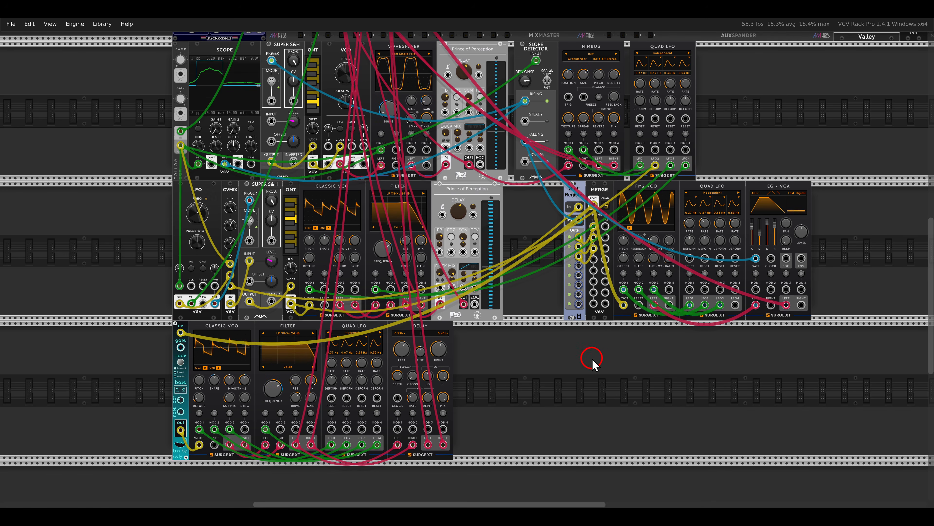
# - Add a 4-to-1 Sequential Switch below the Shift Register and feed its four inputs from the Shift Register's outputs
pyautogui.moveTo(592, 359); pyautogui.dragTo(564, 301)
pyautogui.scroll(4, 570, 304)
pyautogui.rightClick(572, 305)
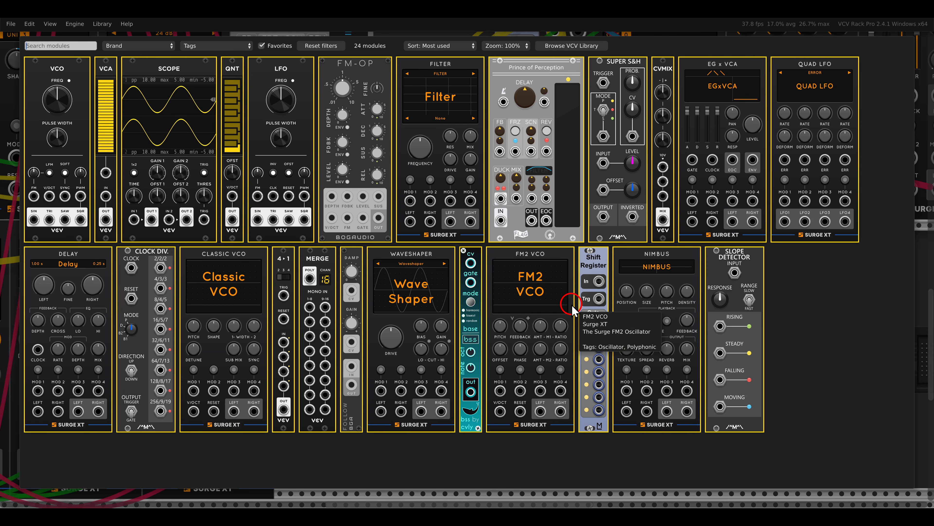
pyautogui.moveTo(284, 295); pyautogui.dragTo(513, 296)
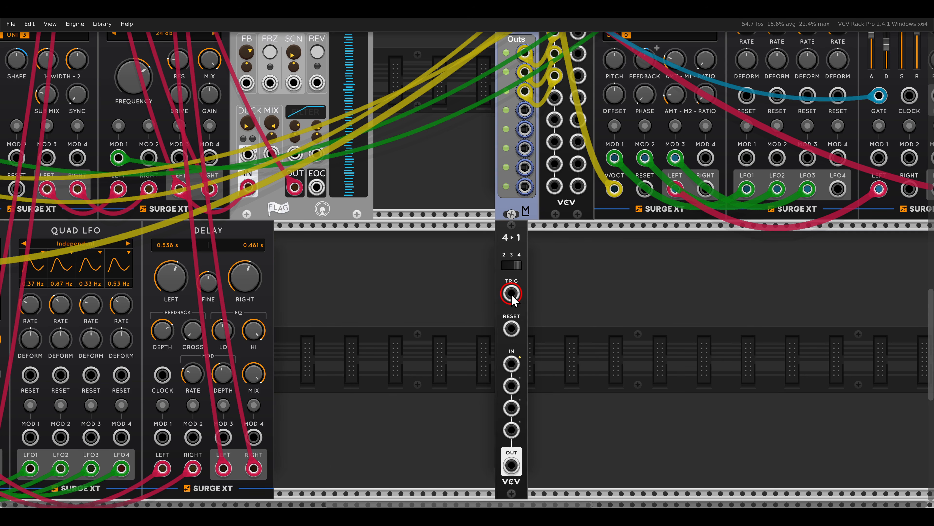
pyautogui.scroll(-2, 542, 296)
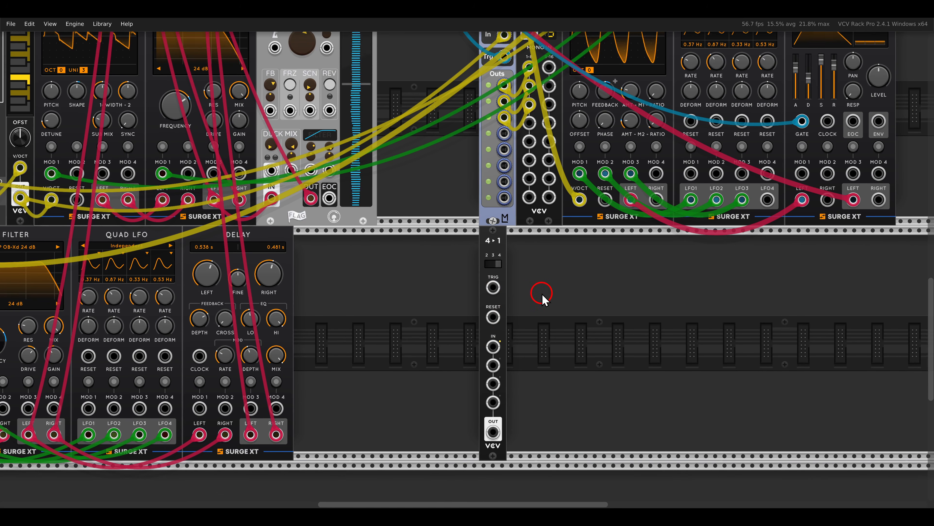
pyautogui.moveTo(489, 344); pyautogui.dragTo(501, 132)
pyautogui.moveTo(501, 148); pyautogui.dragTo(490, 401)
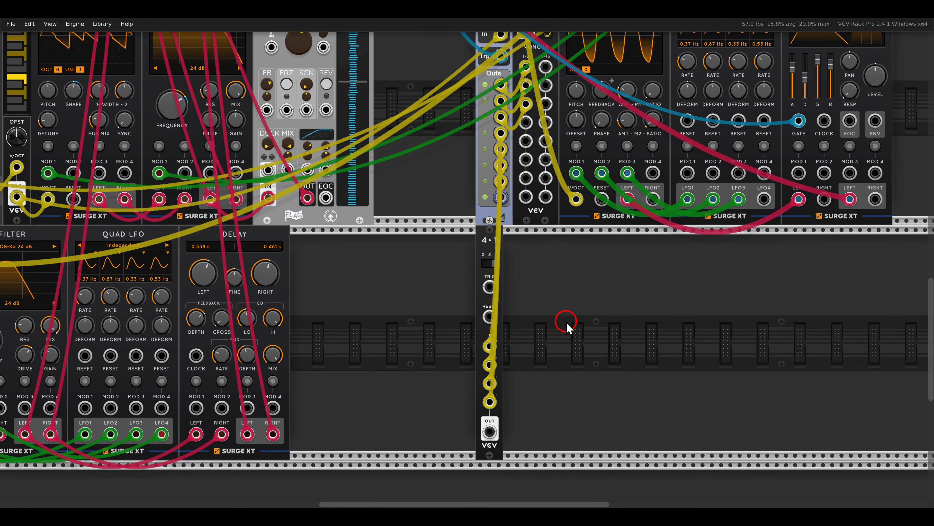
# - Place an FM-OP beside the Sequential Switch and connect the switch's output to its V/OCT input
pyautogui.rightClick(566, 322)
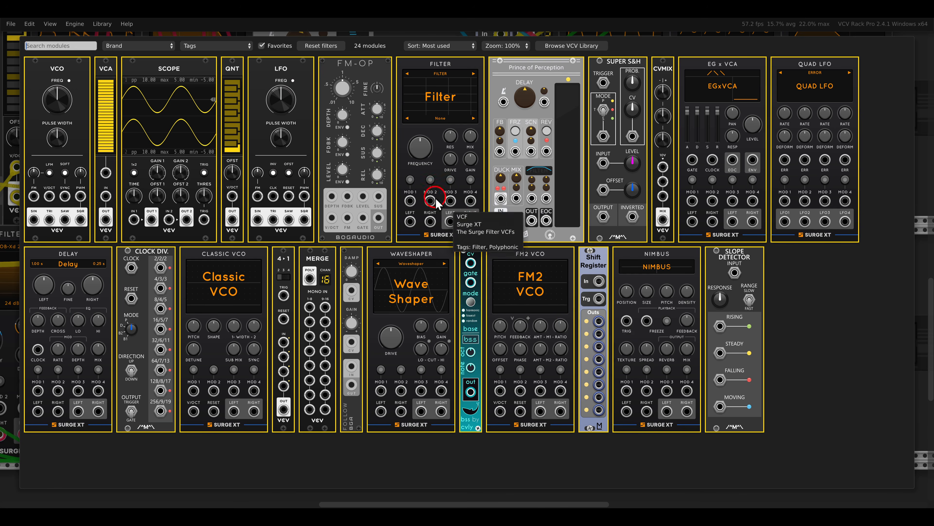
pyautogui.moveTo(372, 127); pyautogui.dragTo(517, 271)
pyautogui.moveTo(664, 317); pyautogui.dragTo(586, 280)
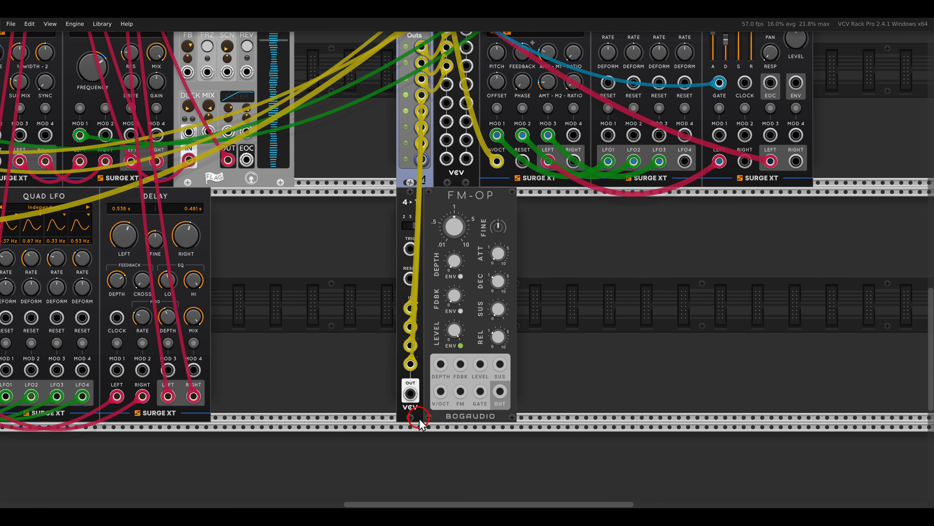
pyautogui.moveTo(410, 393); pyautogui.dragTo(443, 400)
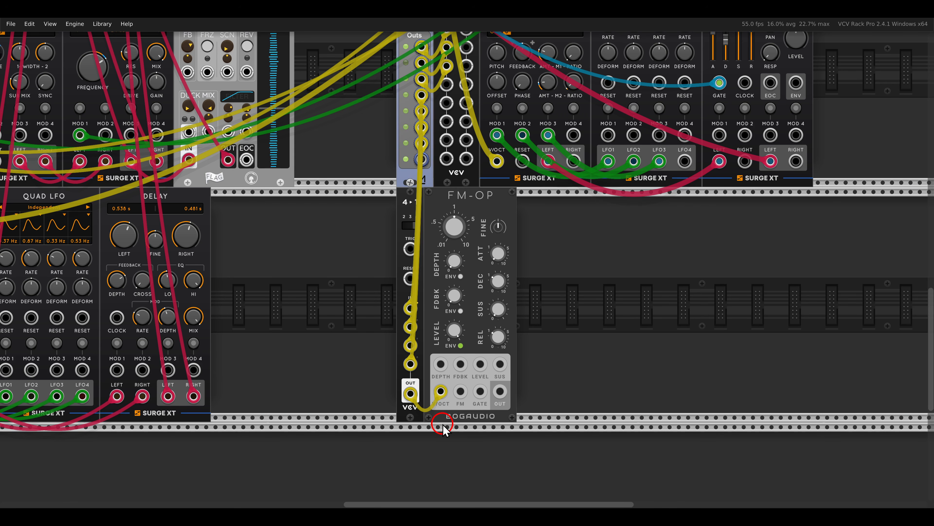
# - Insert an LFO before the Sequential Switch and connect its square output to the switch's trigger and the FM-OP's gate
pyautogui.moveTo(586, 293); pyautogui.dragTo(484, 218)
pyautogui.click(426, 255)
pyautogui.rightClick(420, 263)
pyautogui.moveTo(298, 88); pyautogui.dragTo(440, 264)
pyautogui.moveTo(409, 206); pyautogui.dragTo(417, 207)
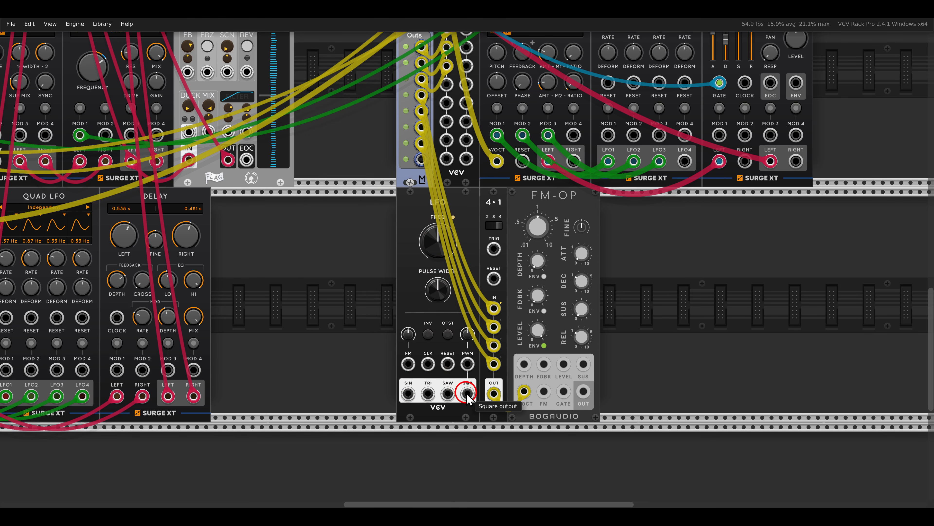
pyautogui.moveTo(467, 393); pyautogui.dragTo(446, 252)
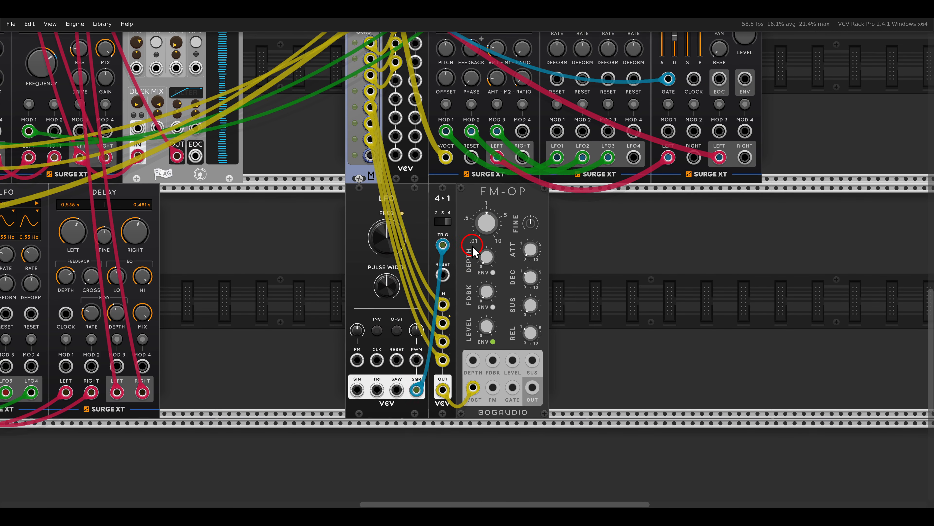
pyautogui.moveTo(513, 387); pyautogui.dragTo(416, 389)
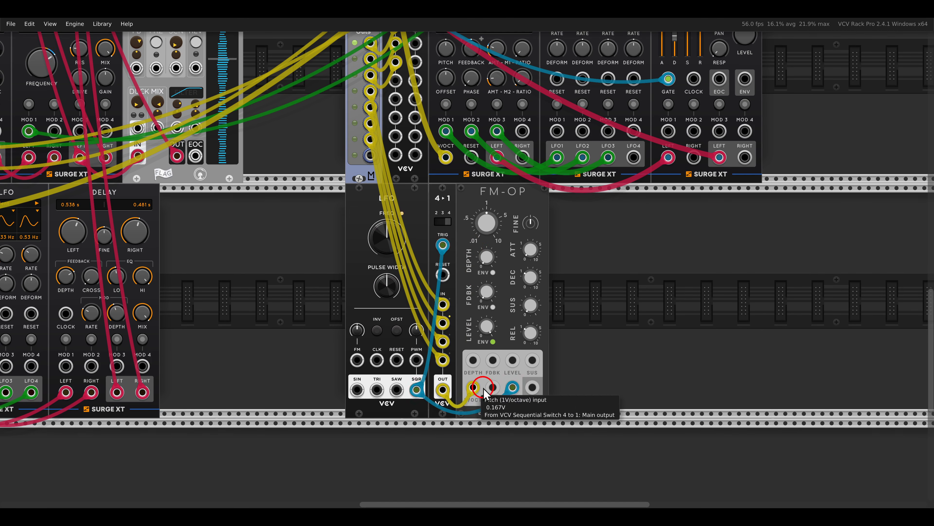
# - Connect the FM-OP's audio output to a free MixMaster channel input
pyautogui.scroll(10, 440, 377)
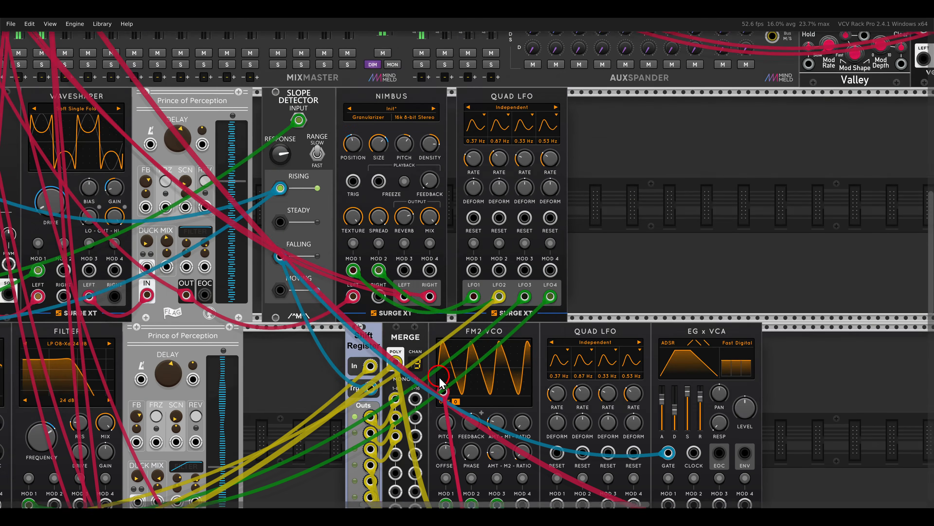
pyautogui.scroll(6, 439, 377)
pyautogui.hscroll(-4, 440, 377)
pyautogui.moveTo(440, 377); pyautogui.dragTo(223, 96)
pyautogui.scroll(-5, 317, 308)
pyautogui.hscroll(3, 317, 308)
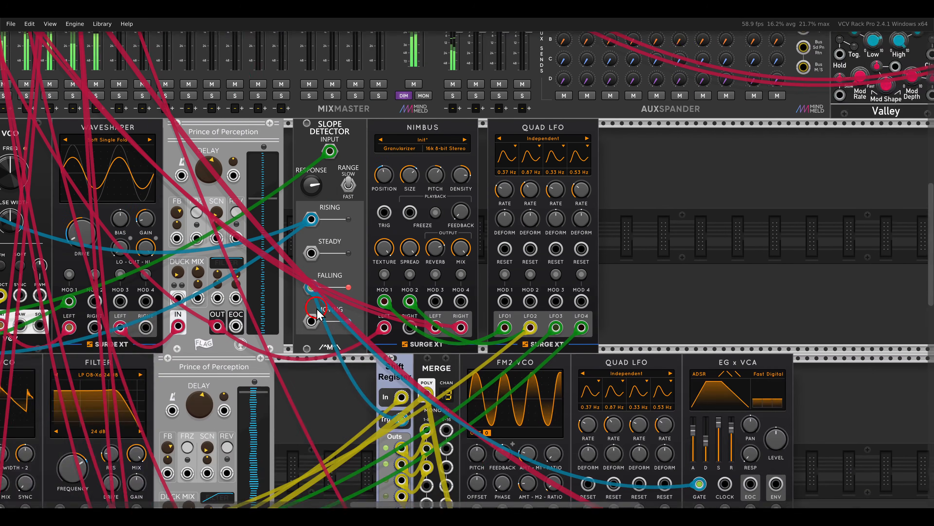
pyautogui.scroll(-10, 317, 308)
pyautogui.hscroll(4, 317, 308)
pyautogui.hscroll(-3, 319, 310)
pyautogui.scroll(-1, 318, 310)
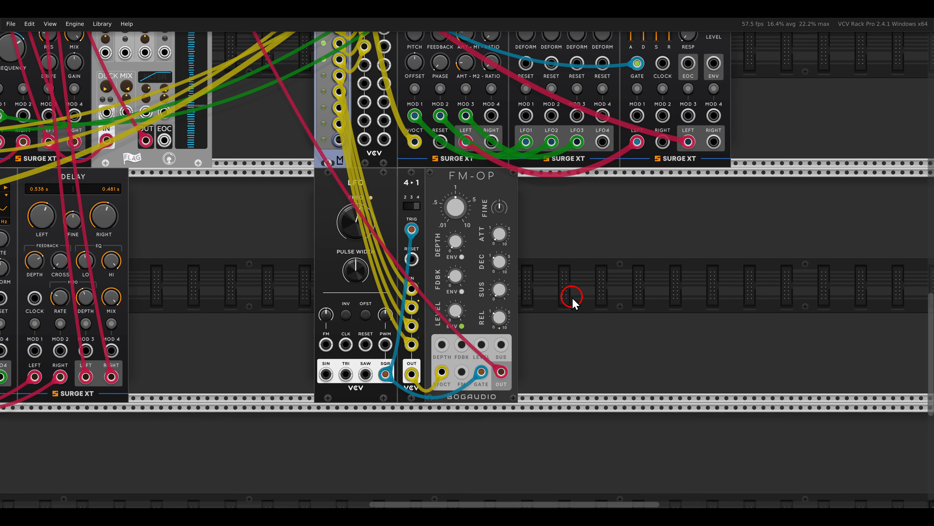
# - Connect the LFO4 output of the bass voice's Quad LFO to the new LFO's FM input
pyautogui.moveTo(553, 216); pyautogui.dragTo(584, 313)
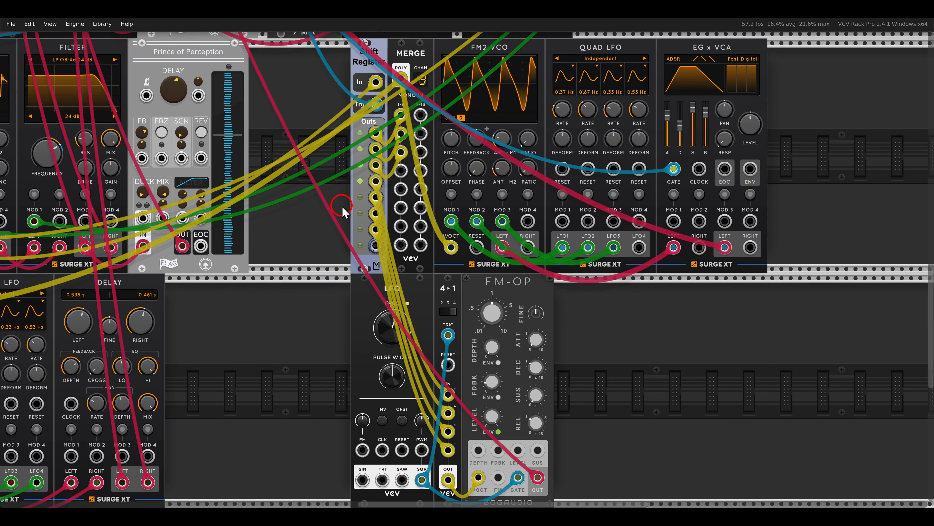
pyautogui.moveTo(615, 408); pyautogui.dragTo(575, 312)
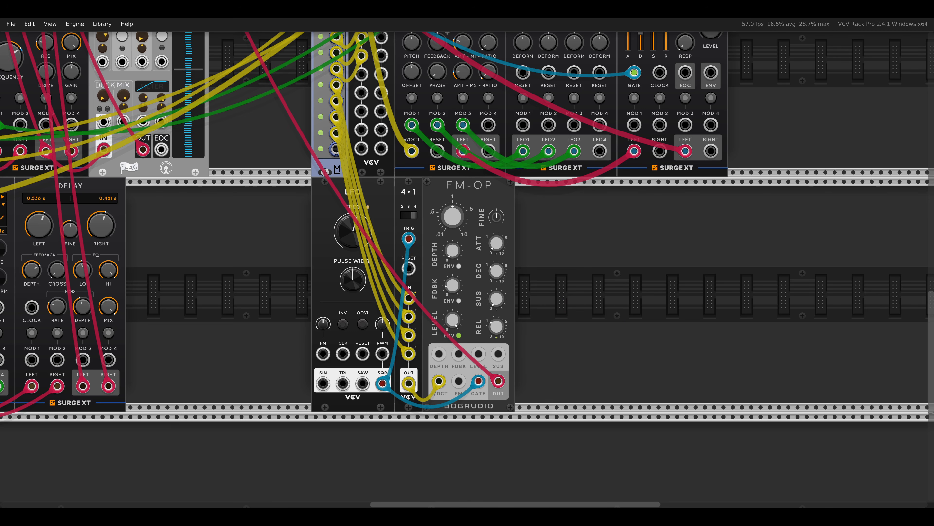
pyautogui.moveTo(236, 270); pyautogui.dragTo(359, 290)
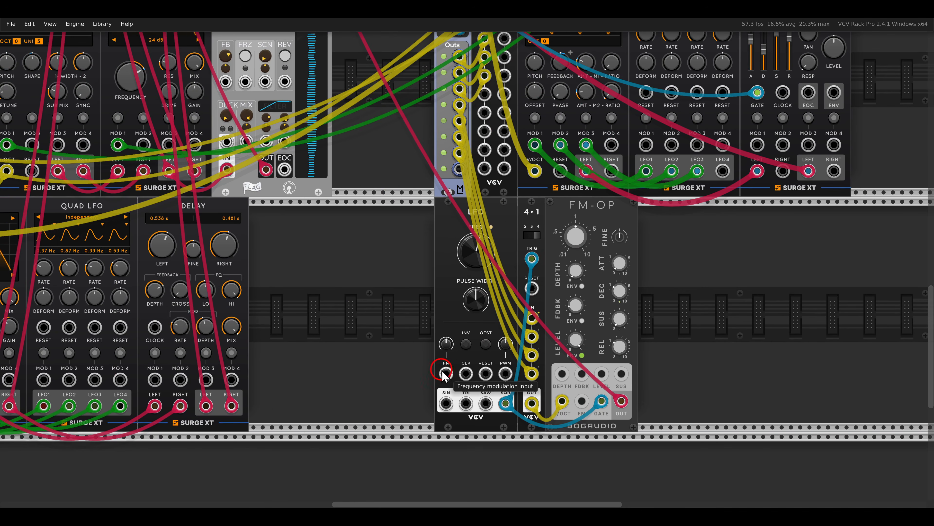
pyautogui.moveTo(443, 372); pyautogui.dragTo(238, 412)
pyautogui.hscroll(-3, 326, 354)
pyautogui.moveTo(492, 323); pyautogui.dragTo(286, 291)
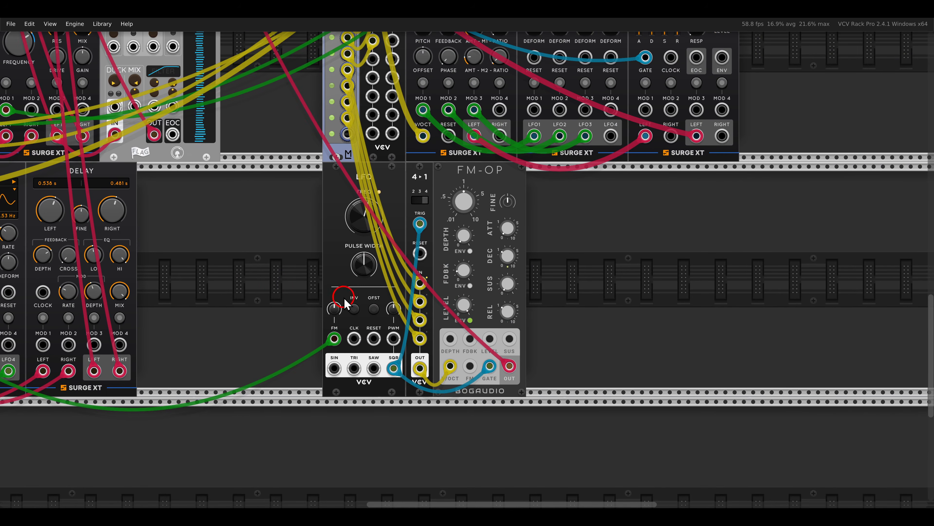
# - Raise the new LFO's FM amount slightly and lower its frequency a little
pyautogui.scroll(2, 355, 311)
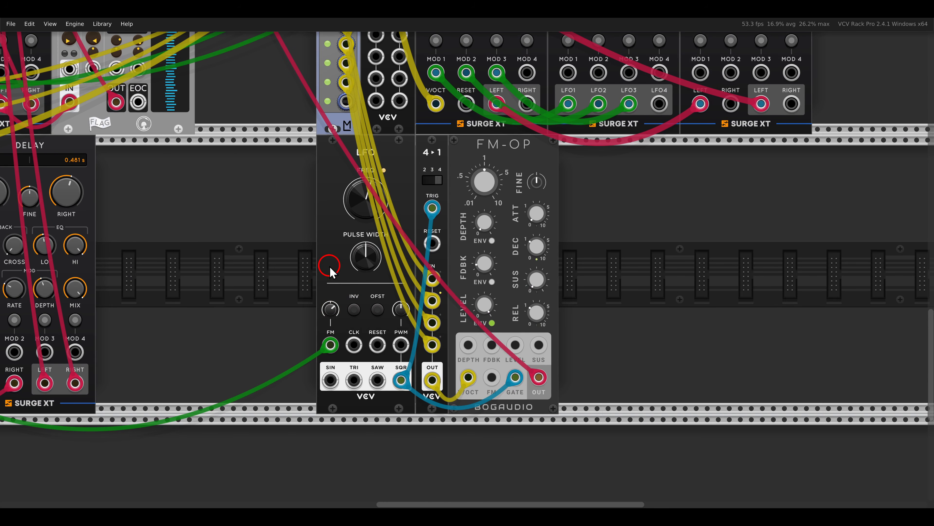
pyautogui.moveTo(330, 311); pyautogui.dragTo(328, 308)
pyautogui.moveTo(360, 211); pyautogui.dragTo(360, 214)
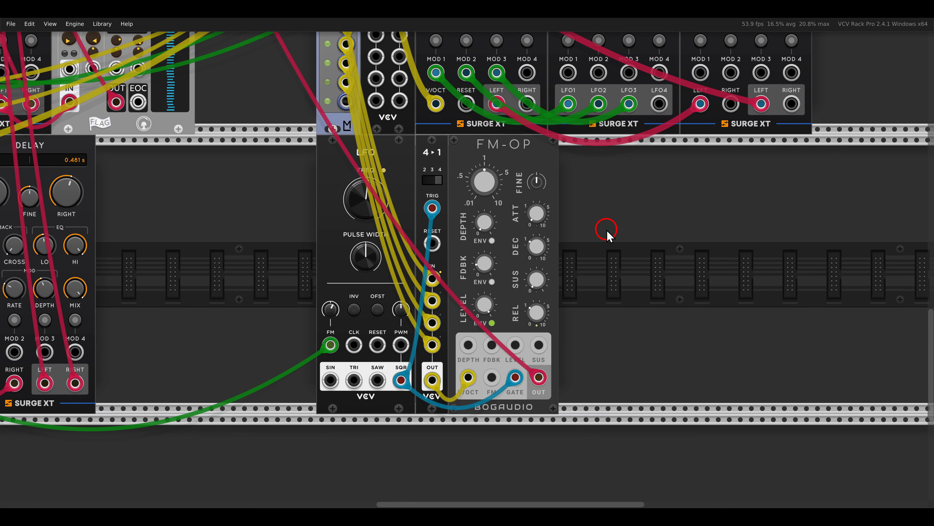
# - Shift the Sequential Switch and FM-OP away from the LFO and place a Clock Divider in the gap
pyautogui.moveTo(549, 212); pyautogui.dragTo(515, 167)
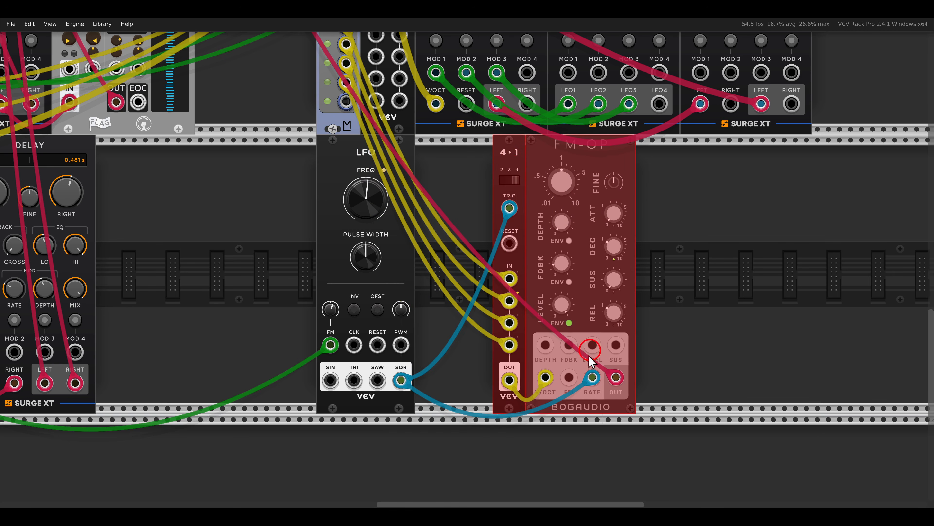
pyautogui.rightClick(490, 223)
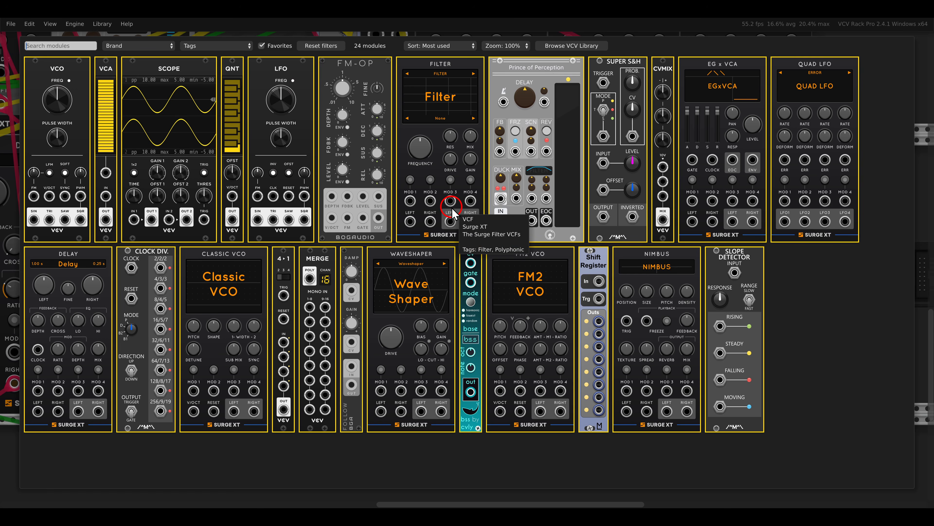
pyautogui.click(157, 259)
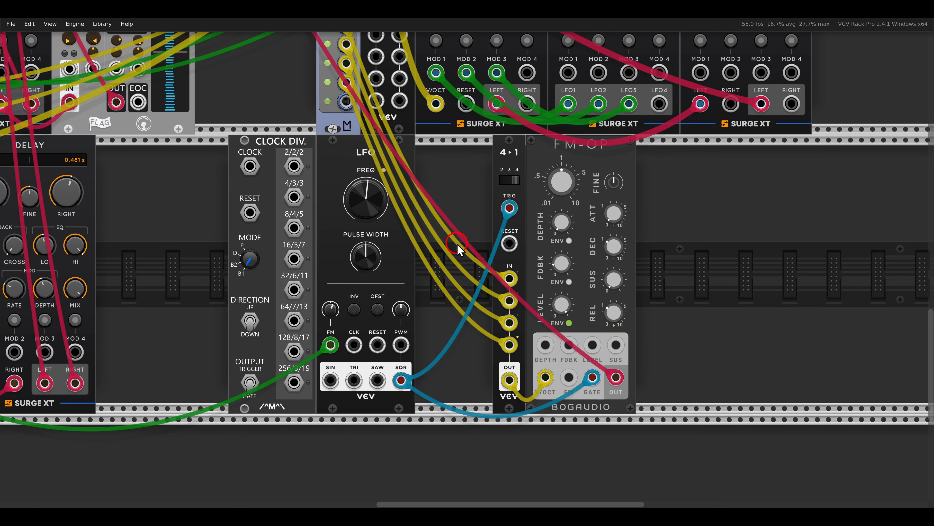
pyautogui.scroll(2, 470, 179)
pyautogui.moveTo(243, 151); pyautogui.dragTo(461, 152)
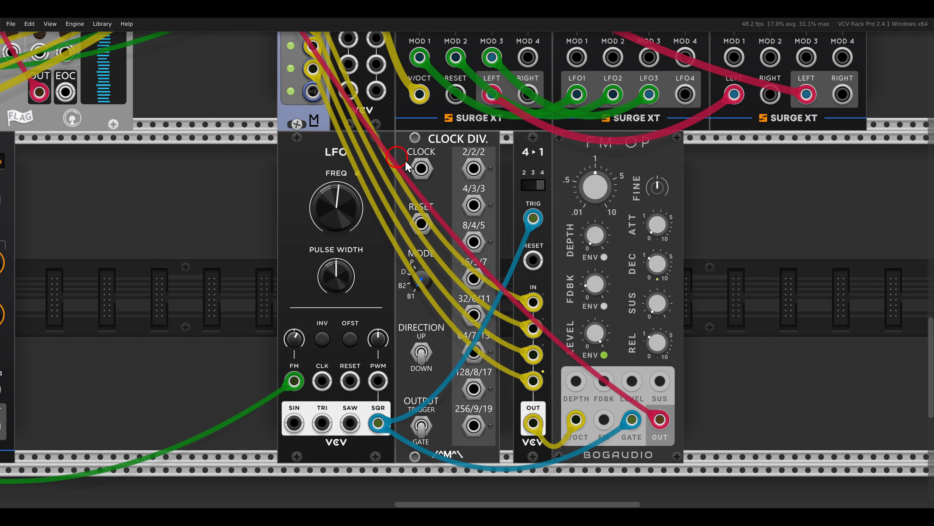
# - Move the LFO's square cable from the FM-OP gate to the Clock Divider's clock, and connect its 32/6/11 output to that gate
pyautogui.scroll(-1, 487, 178)
pyautogui.moveTo(627, 390); pyautogui.dragTo(427, 145)
pyautogui.moveTo(468, 285); pyautogui.dragTo(627, 390)
# - Raise the FM-OP's sustain and attack, and set its release to about 3.2 s
pyautogui.hscroll(2, 603, 349)
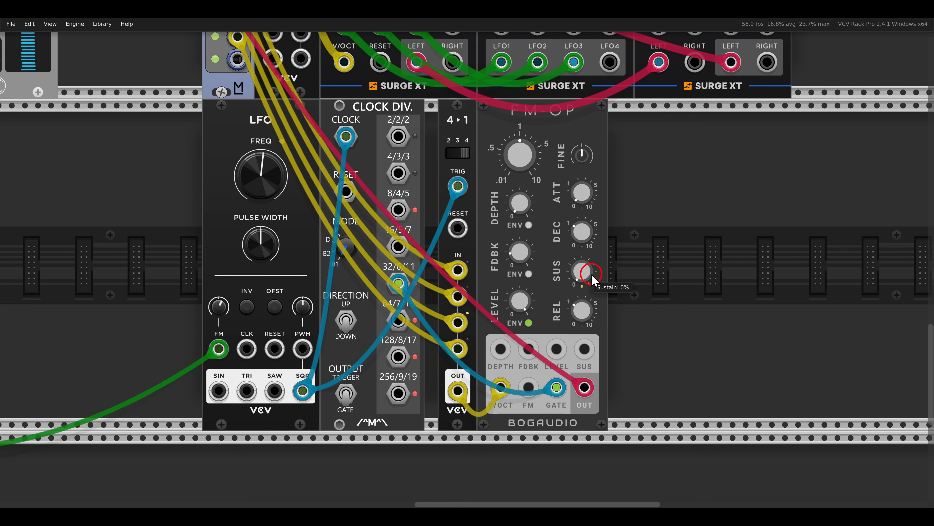
pyautogui.moveTo(587, 282); pyautogui.dragTo(590, 121)
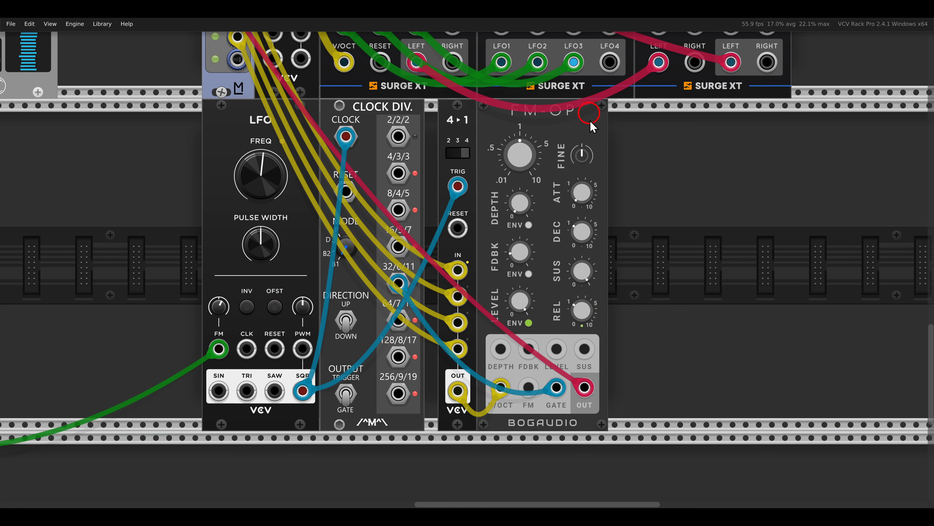
pyautogui.moveTo(580, 193); pyautogui.dragTo(562, 142)
pyautogui.moveTo(582, 310); pyautogui.dragTo(559, 278)
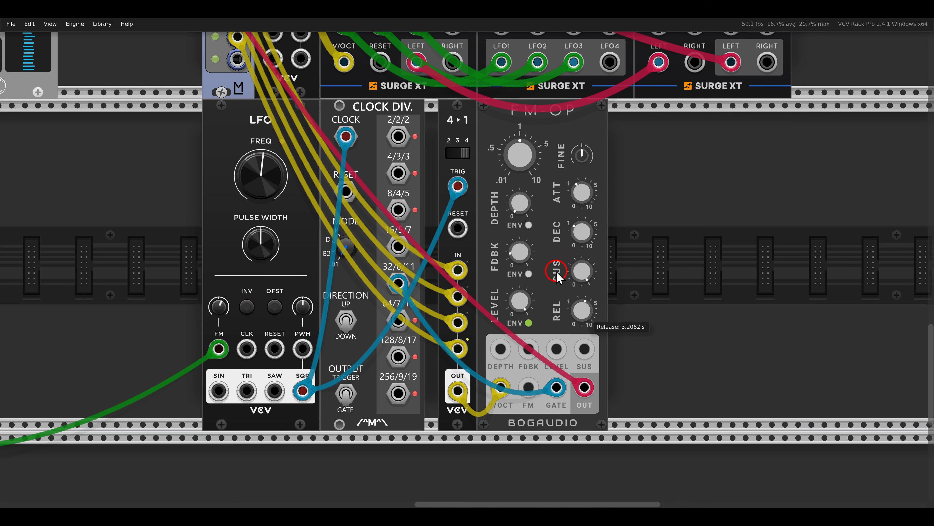
# - Slide the Sequential Switch and FM-OP flush against the Clock Divider
pyautogui.moveTo(559, 129); pyautogui.dragTo(545, 132)
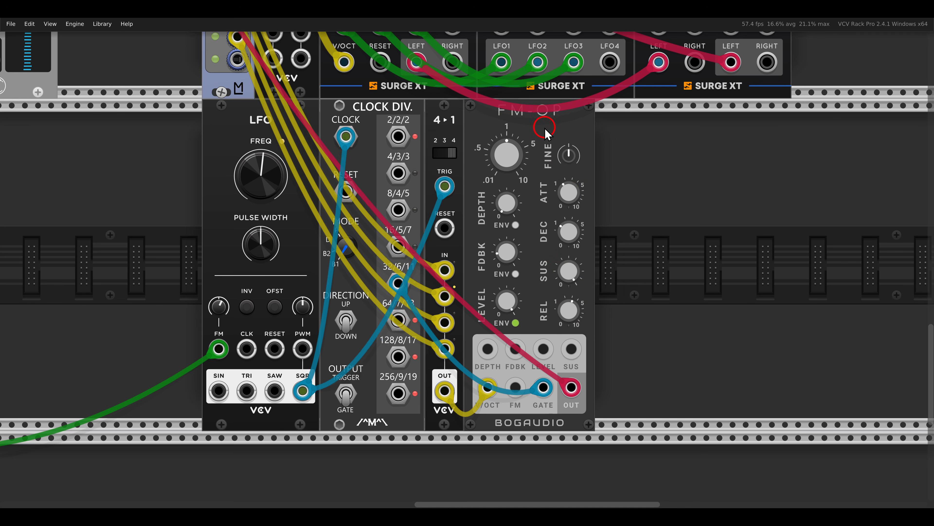
pyautogui.scroll(-1, 502, 159)
pyautogui.moveTo(502, 159); pyautogui.dragTo(548, 165)
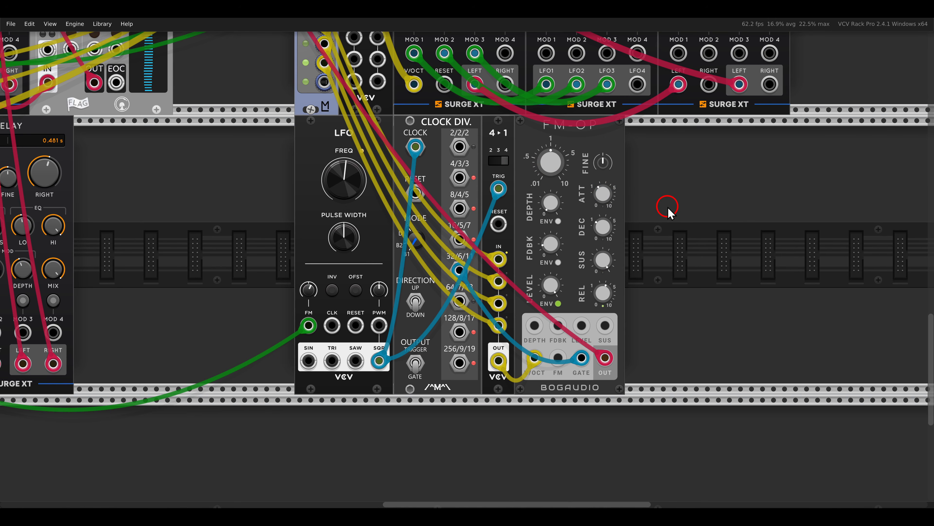
# - Add a Prince of Perception delay after the FM-OP, and route the FM-OP's output through it to the mixer
pyautogui.scroll(-2, 551, 206)
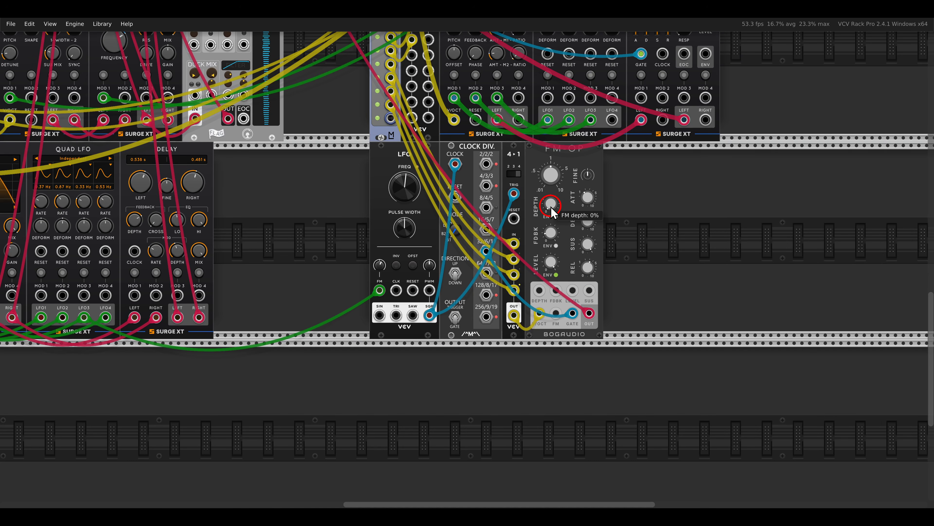
pyautogui.hscroll(1, 598, 217)
pyautogui.rightClick(601, 219)
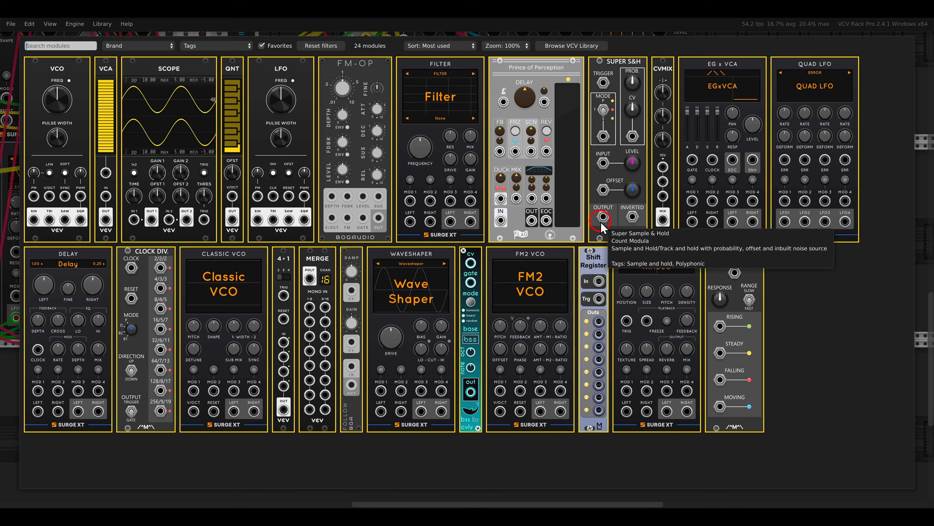
pyautogui.click(556, 110)
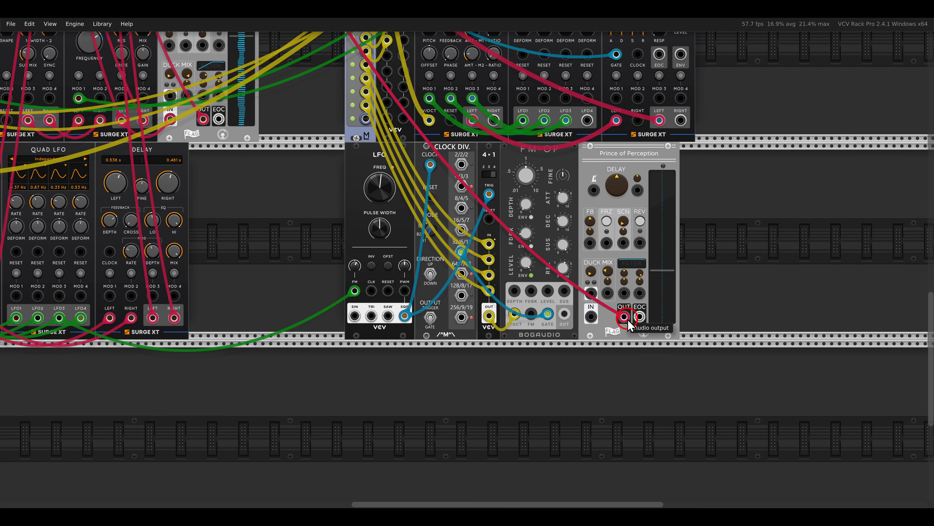
pyautogui.moveTo(591, 315); pyautogui.dragTo(564, 313)
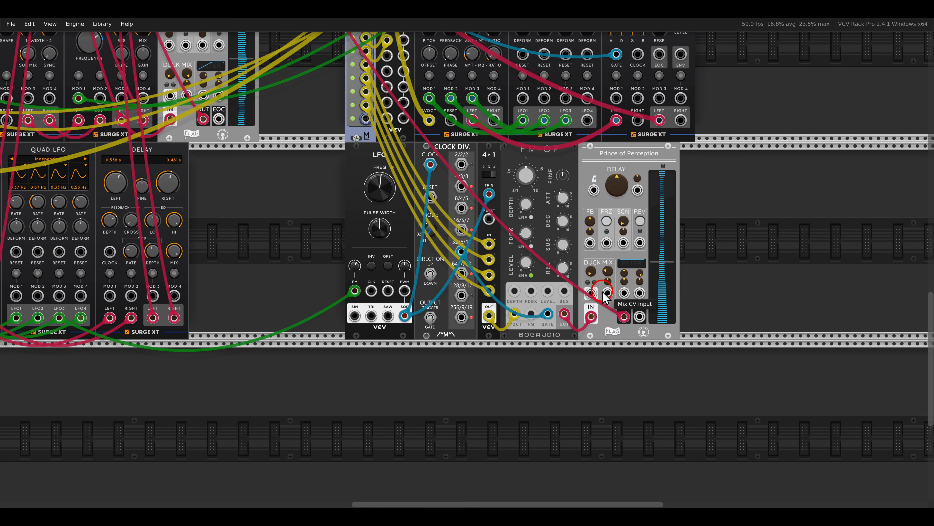
# - Set the FM-OP's Prince of Perception delay time to about 368 ms and adjust its feedback and mix
pyautogui.scroll(2, 608, 274)
pyautogui.moveTo(605, 268); pyautogui.dragTo(593, 244)
pyautogui.moveTo(584, 195); pyautogui.dragTo(570, 167)
pyautogui.moveTo(637, 144); pyautogui.dragTo(628, 133)
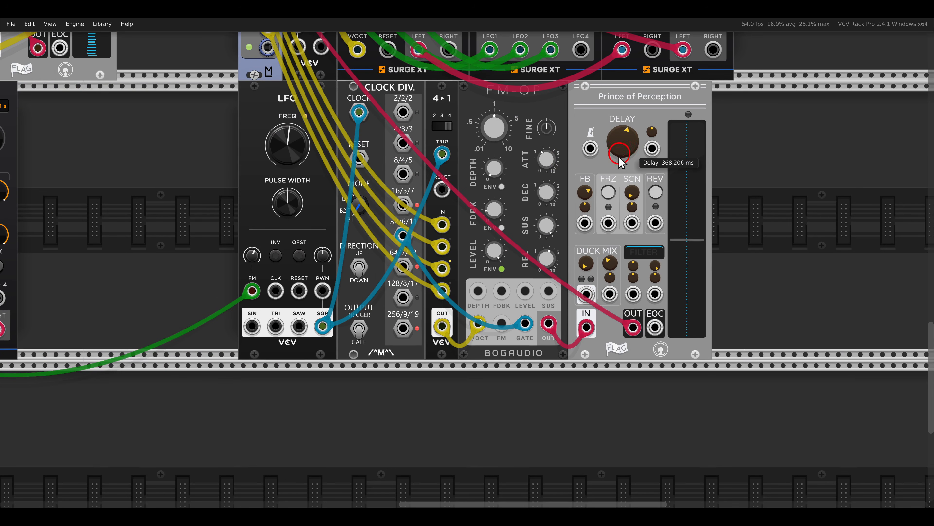
pyautogui.moveTo(581, 193); pyautogui.dragTo(577, 190)
pyautogui.moveTo(611, 261); pyautogui.dragTo(603, 260)
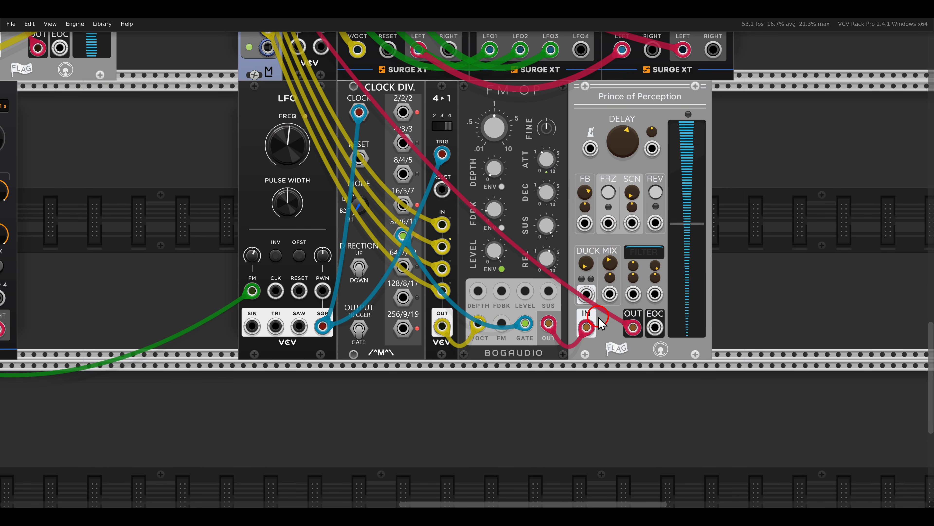
# - Patch the sine output of the LFO beside the Clock Divider into the pan input of mixer channel 8
pyautogui.scroll(-1, 511, 256)
pyautogui.scroll(-3, 512, 256)
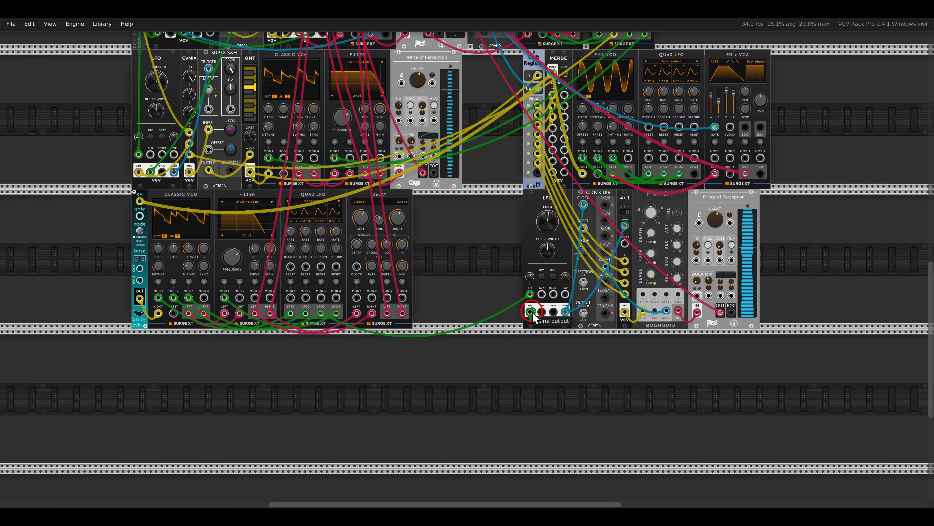
pyautogui.scroll(3, 483, 277)
pyautogui.moveTo(530, 311); pyautogui.dragTo(357, 221)
pyautogui.scroll(10, 483, 278)
# - Label mixer channel 8 FMOP and set its Verb send to about -14.8 dB
pyautogui.doubleClick(354, 180)
pyautogui.write('FMO')
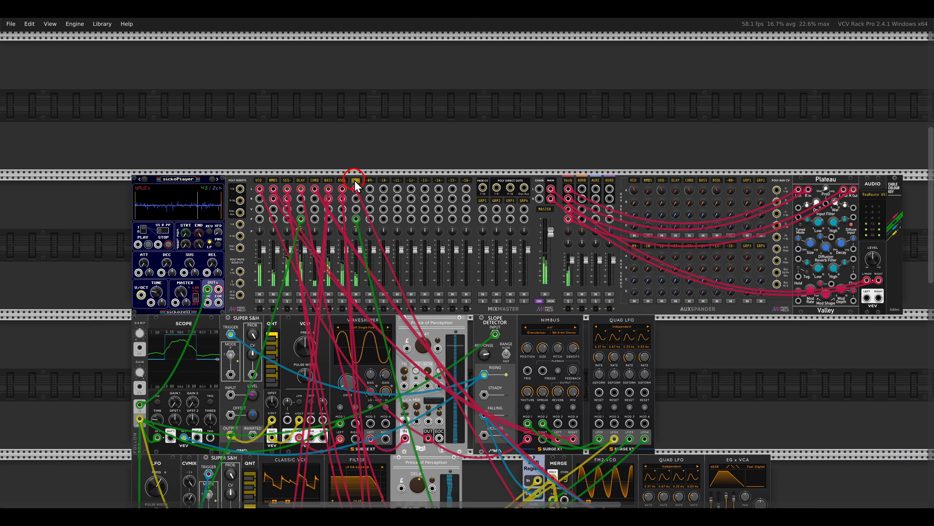
pyautogui.write('P')
pyautogui.scroll(3, 539, 167)
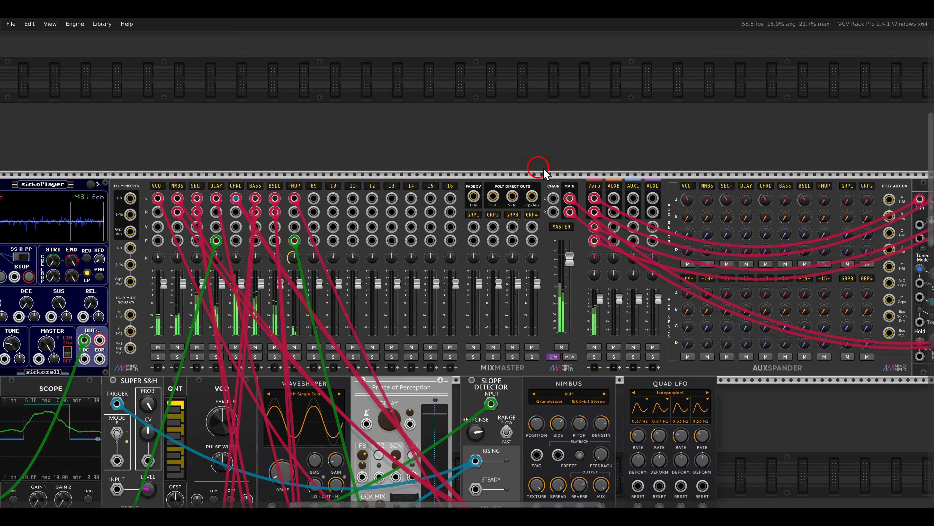
pyautogui.scroll(1, 718, 154)
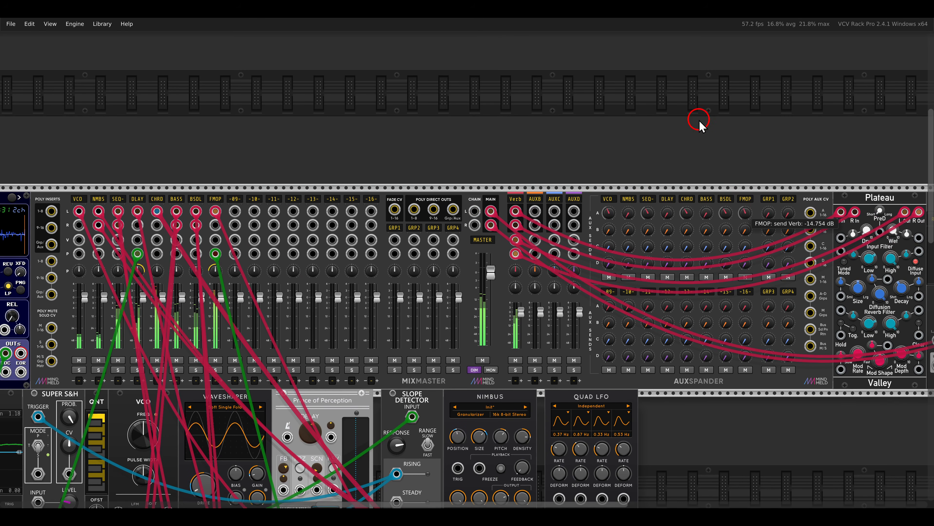
pyautogui.scroll(-5, 458, 375)
pyautogui.moveTo(561, 422); pyautogui.dragTo(639, 218)
pyautogui.scroll(2, 536, 314)
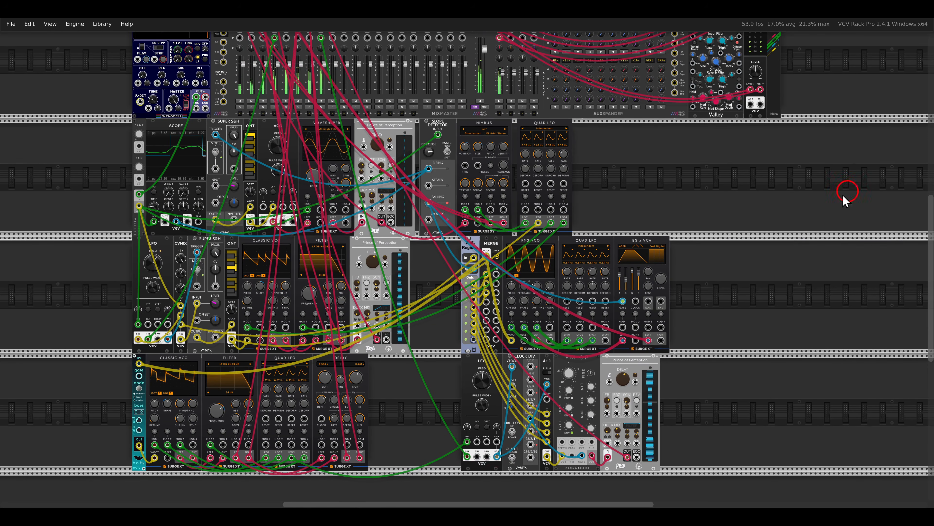
pyautogui.moveTo(668, 206); pyautogui.dragTo(742, 211)
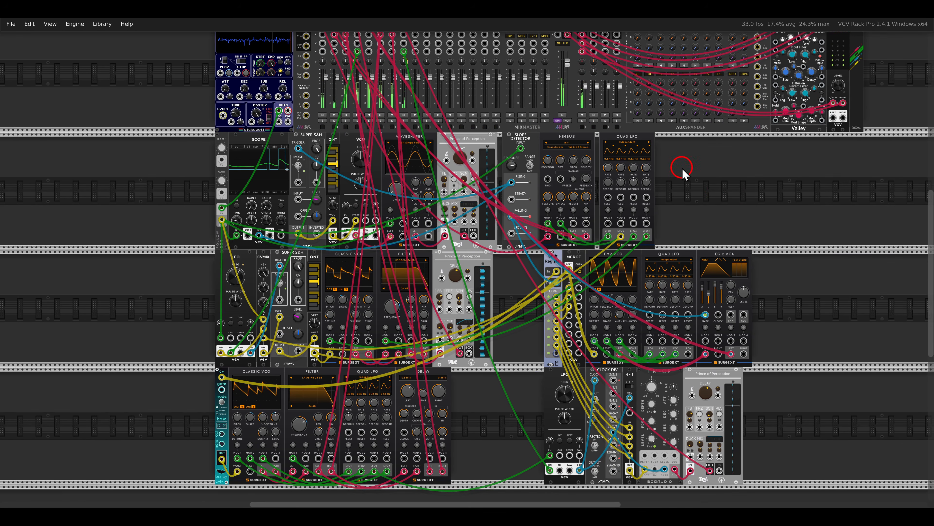
pyautogui.moveTo(684, 177); pyautogui.dragTo(795, 296)
pyautogui.scroll(3, 412, 213)
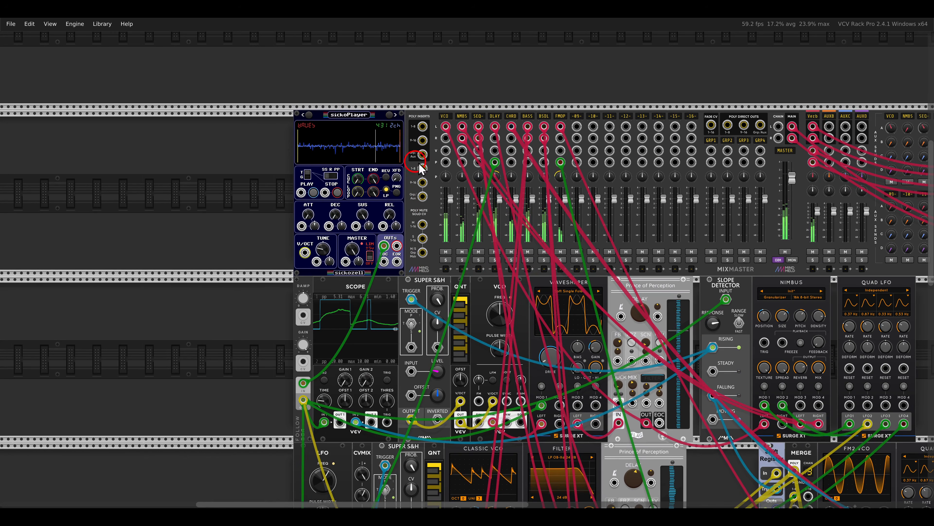
# - Set the FMOP channel's gain adjust to about -5.9 dB, and patch the sickoPlayer's audio output into channel 9 at about -10.1 dB
pyautogui.moveTo(582, 198); pyautogui.dragTo(581, 229)
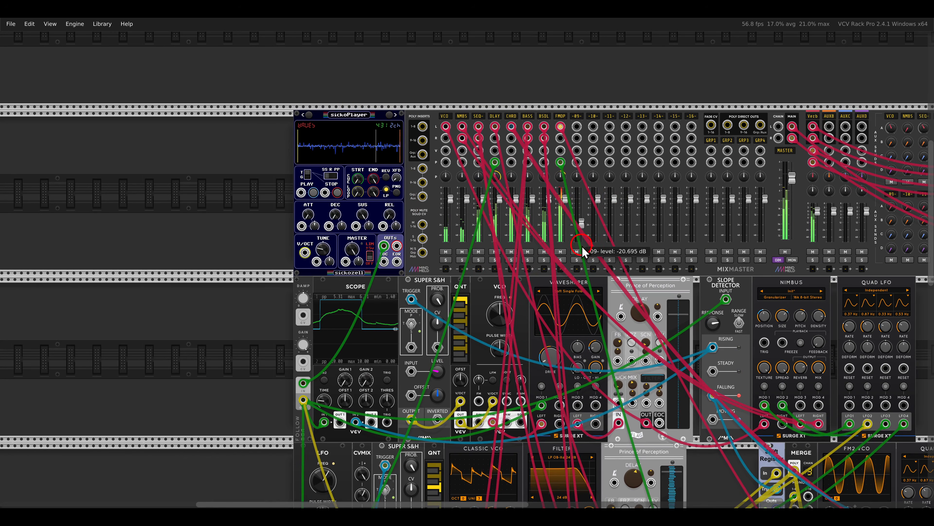
pyautogui.click(560, 117)
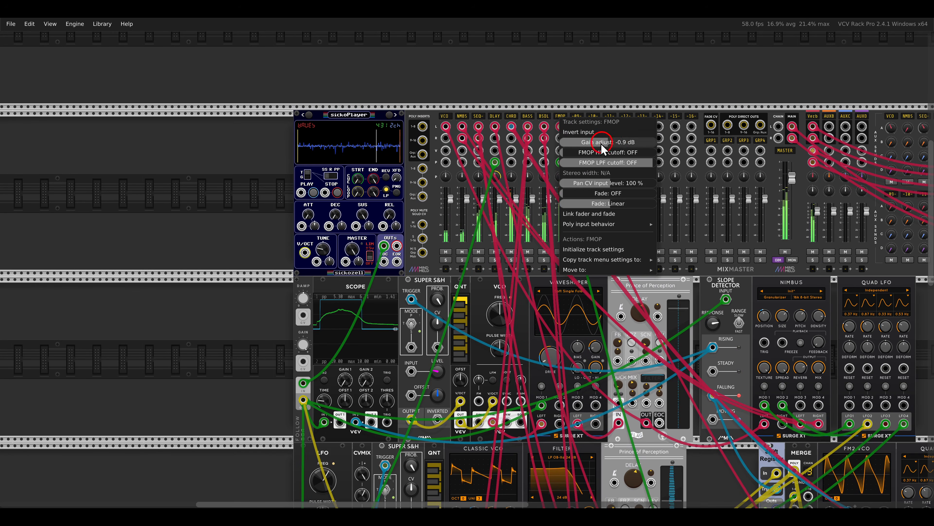
pyautogui.click(541, 84)
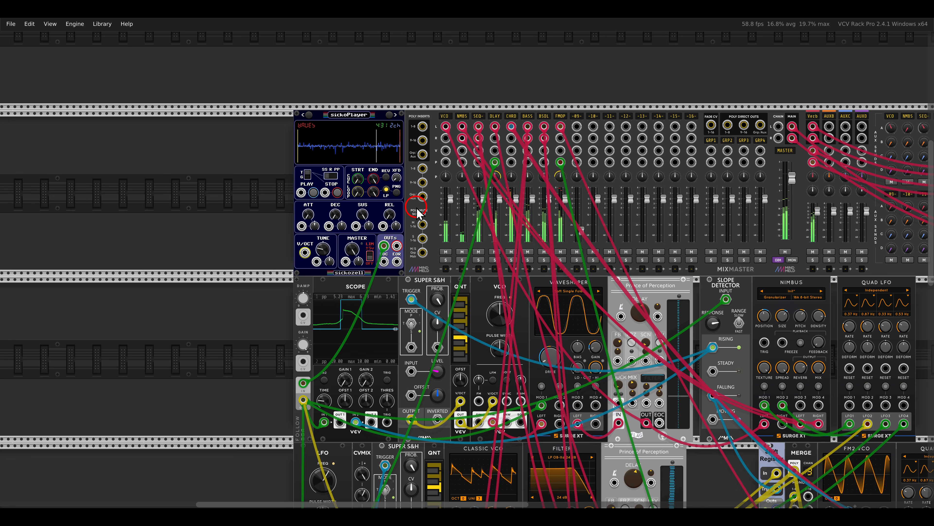
pyautogui.moveTo(577, 127); pyautogui.dragTo(384, 245)
pyautogui.moveTo(581, 229); pyautogui.dragTo(581, 197)
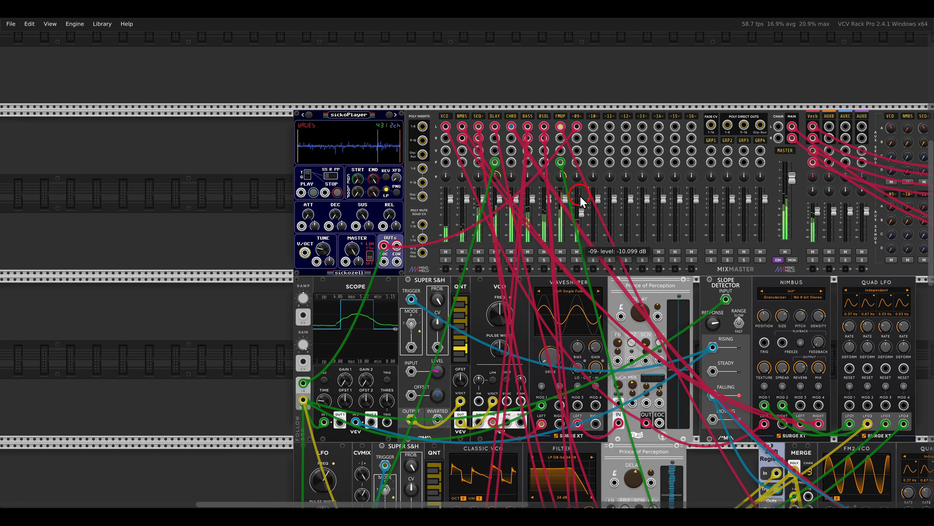
# - Label mixer channel 9 SMPL and set its Verb send to about -17.4 dB
pyautogui.moveTo(682, 167); pyautogui.dragTo(555, 181)
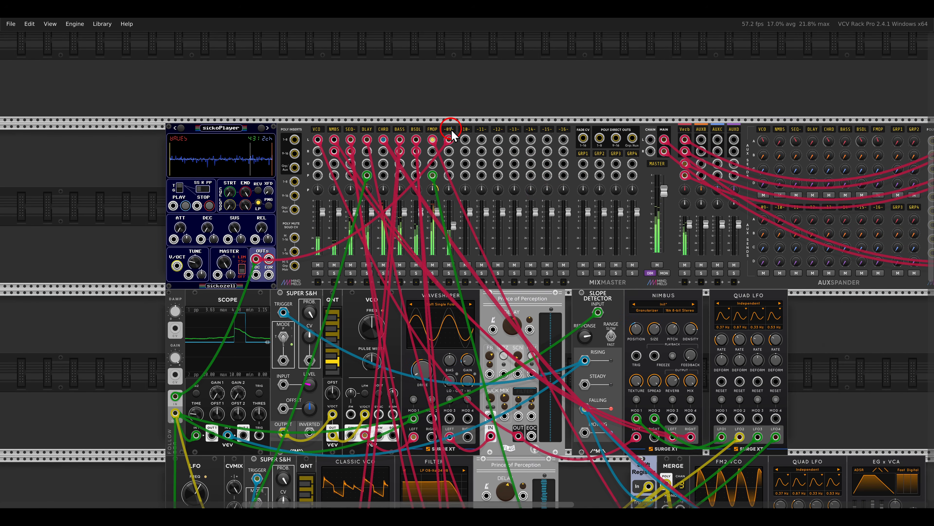
pyautogui.press('BackSpace')
pyautogui.press('BackSpace')
pyautogui.press('BackSpace')
pyautogui.press('BackSpace')
pyautogui.write('SMPL')
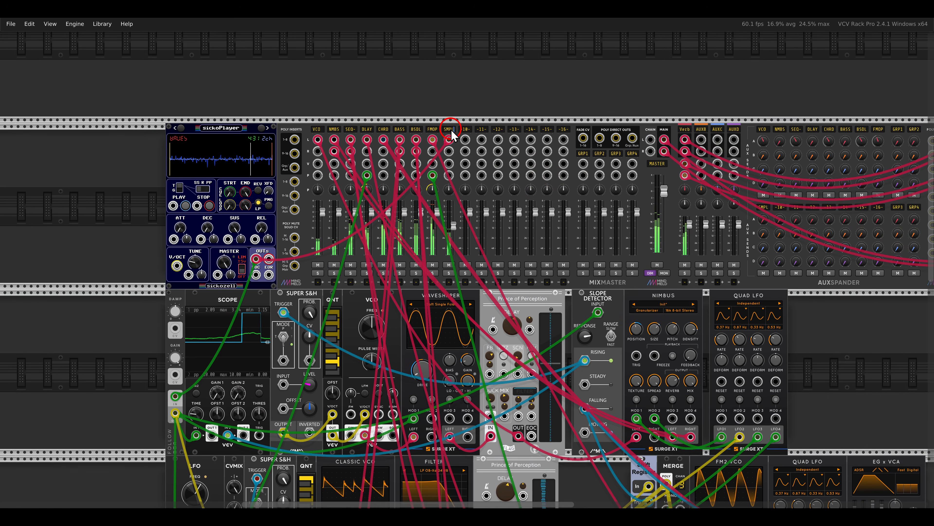
pyautogui.moveTo(764, 220); pyautogui.dragTo(742, 160)
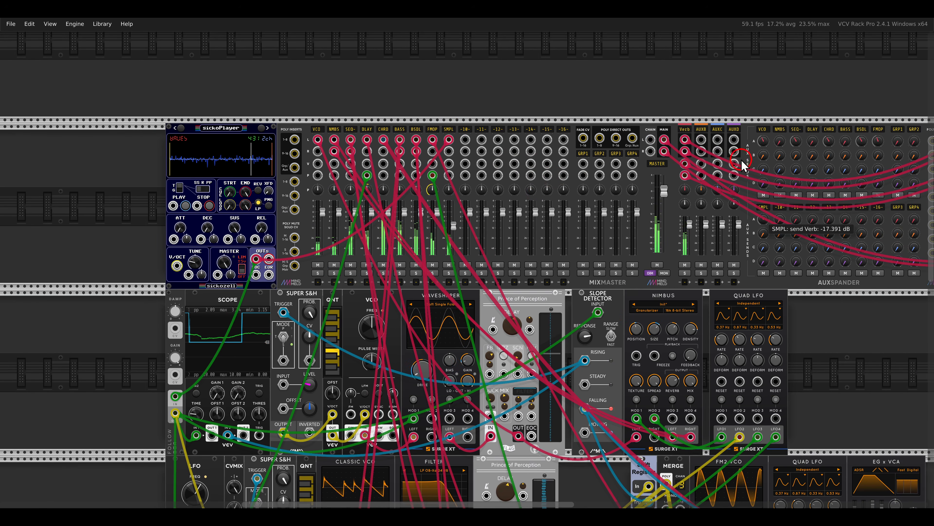
# - Raise the SMPL channel's level to about -6.9 dB, and fine-tune it slightly downward
pyautogui.click(453, 225)
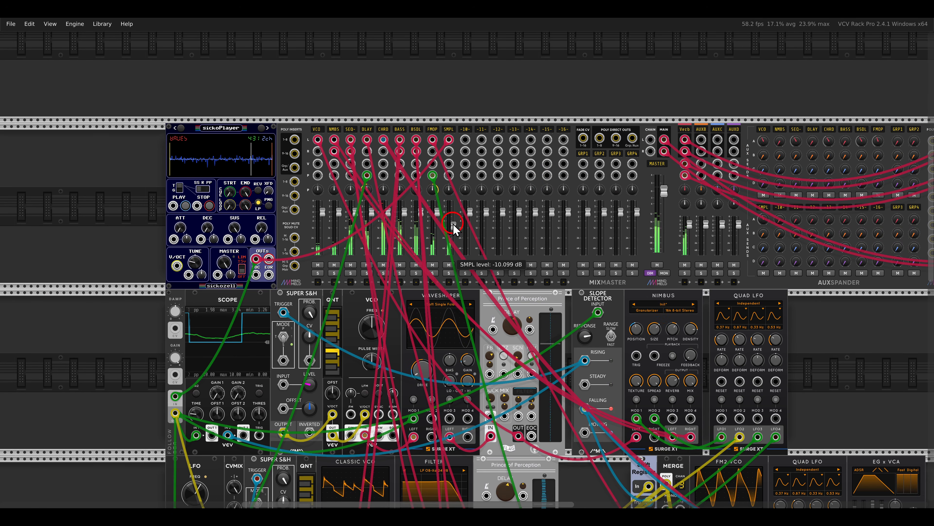
pyautogui.moveTo(454, 224); pyautogui.dragTo(454, 222)
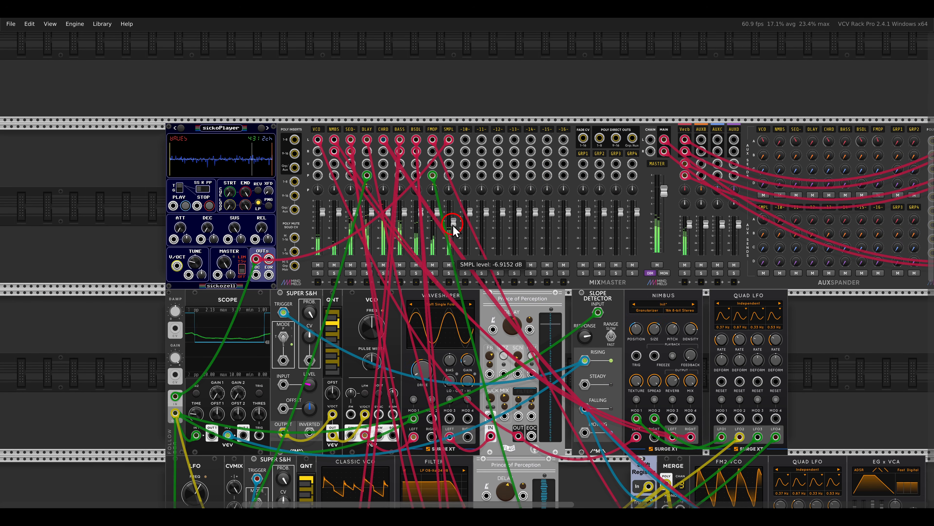
pyautogui.scroll(-1, 449, 179)
pyautogui.moveTo(791, 352); pyautogui.dragTo(751, 296)
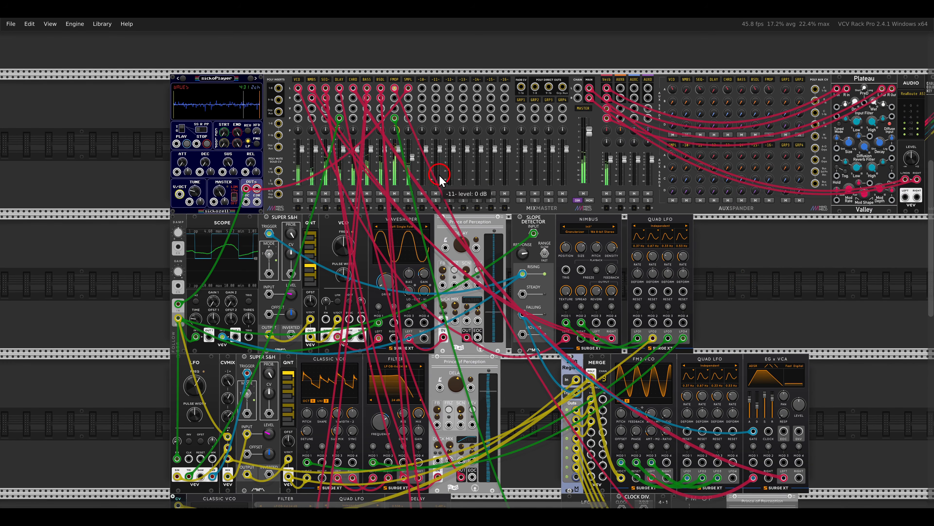
pyautogui.moveTo(413, 157); pyautogui.dragTo(413, 159)
# - Lower the FMOP channel's gain adjust further in its track settings
pyautogui.moveTo(720, 296); pyautogui.dragTo(772, 304)
pyautogui.rightClick(439, 98)
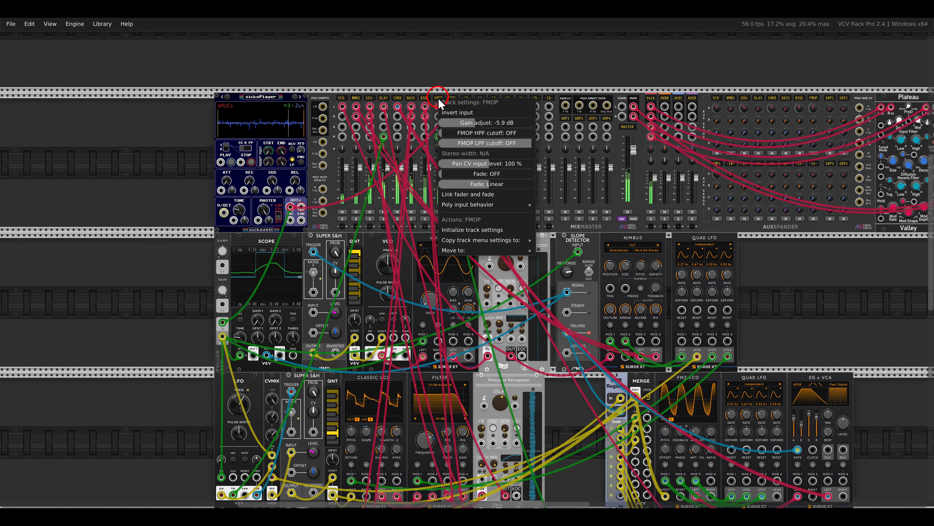
pyautogui.moveTo(483, 123); pyautogui.dragTo(469, 123)
pyautogui.click(455, 76)
pyautogui.moveTo(753, 304); pyautogui.dragTo(592, 203)
pyautogui.scroll(-1, 591, 202)
pyautogui.moveTo(663, 224); pyautogui.dragTo(699, 222)
pyautogui.scroll(-1, 700, 218)
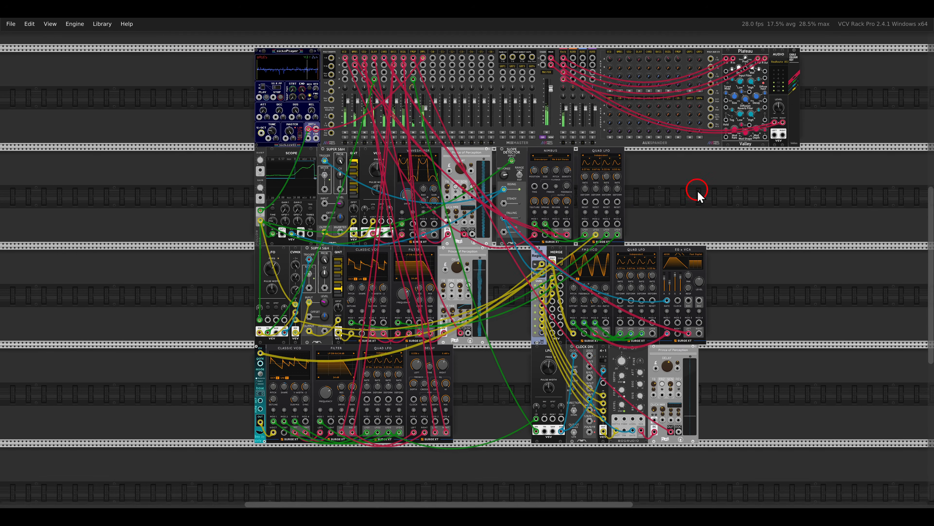
pyautogui.moveTo(697, 189); pyautogui.dragTo(690, 208)
pyautogui.click(417, 127)
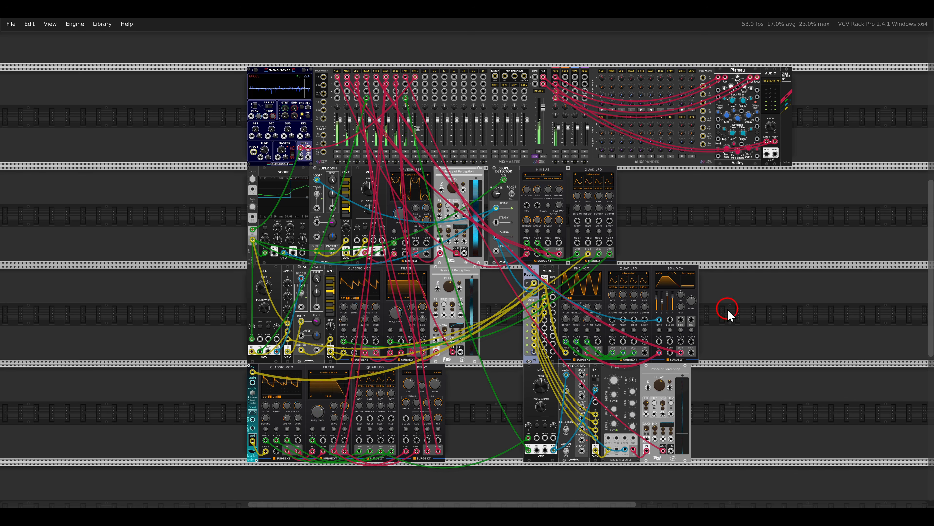
# - Compact the rack into three rows, moving the Shift Register group beside the upper Quad LFO and the bass and FM-OP groups onto the third row
pyautogui.moveTo(766, 322); pyautogui.dragTo(597, 225)
pyautogui.moveTo(795, 422); pyautogui.dragTo(703, 264)
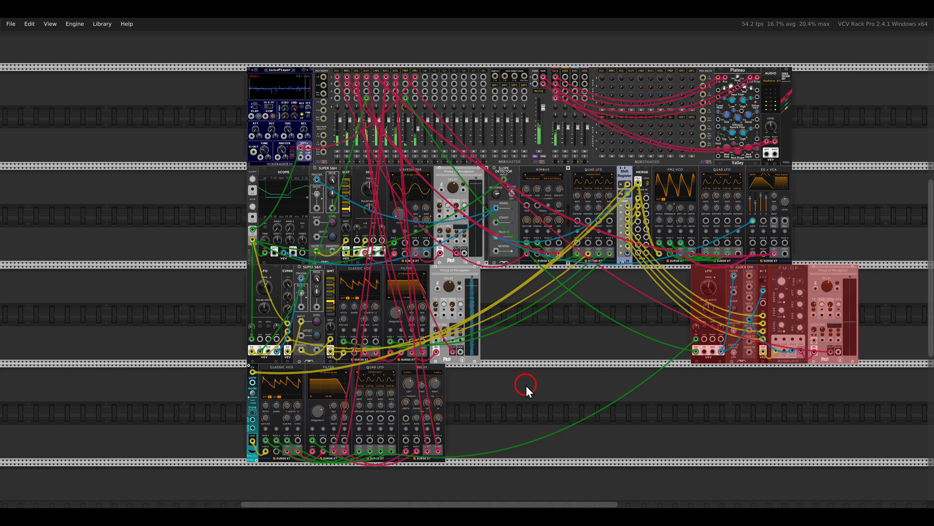
pyautogui.moveTo(527, 389); pyautogui.dragTo(222, 395)
pyautogui.moveTo(266, 374); pyautogui.dragTo(503, 275)
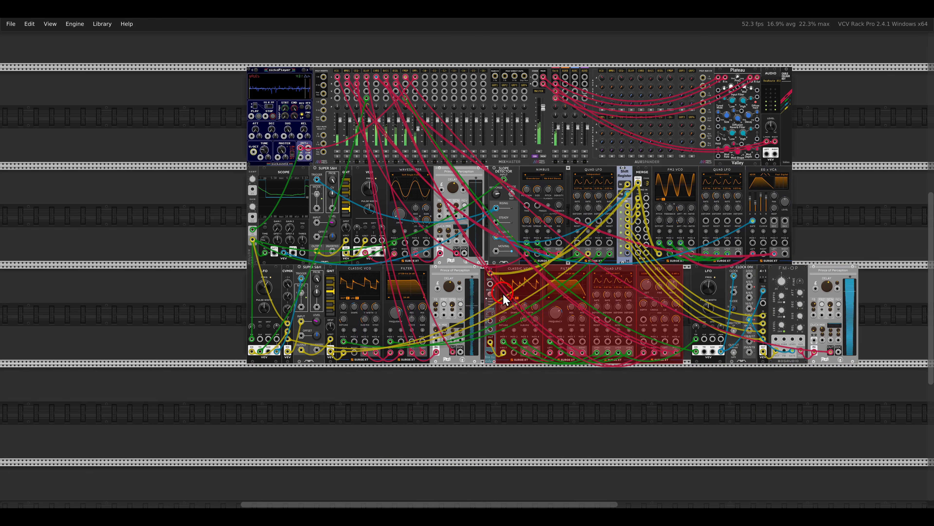
pyautogui.click(734, 420)
pyautogui.scroll(3, 715, 393)
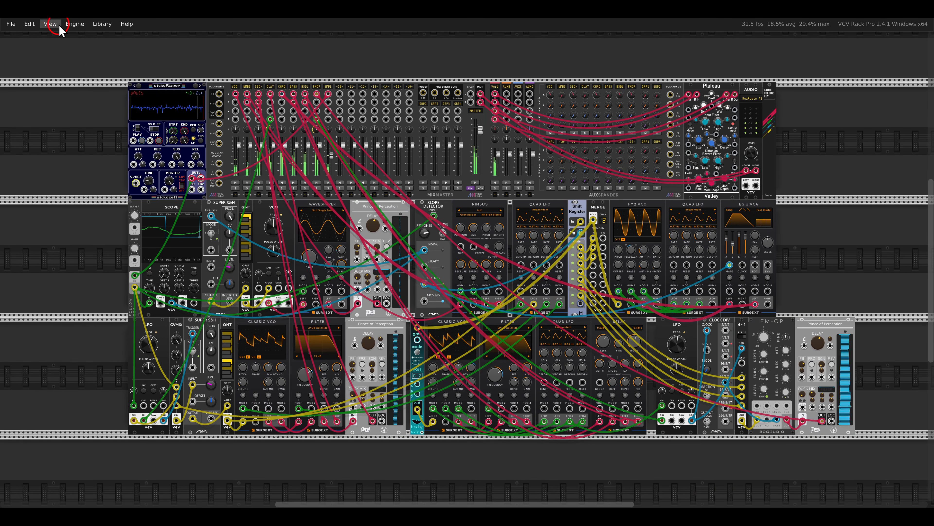
# - Lower the room brightness until the rack is nearly dark
pyautogui.click(51, 25)
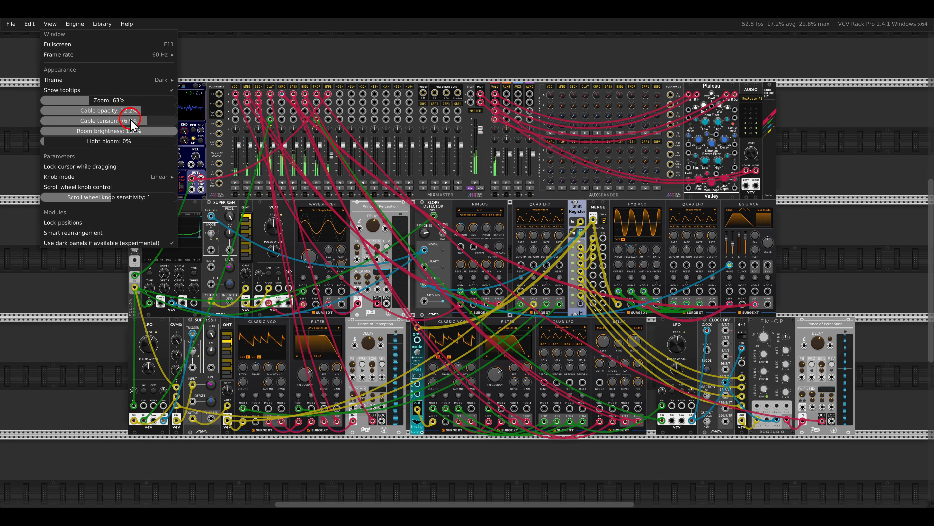
pyautogui.moveTo(147, 132); pyautogui.dragTo(23, 145)
pyautogui.click(217, 70)
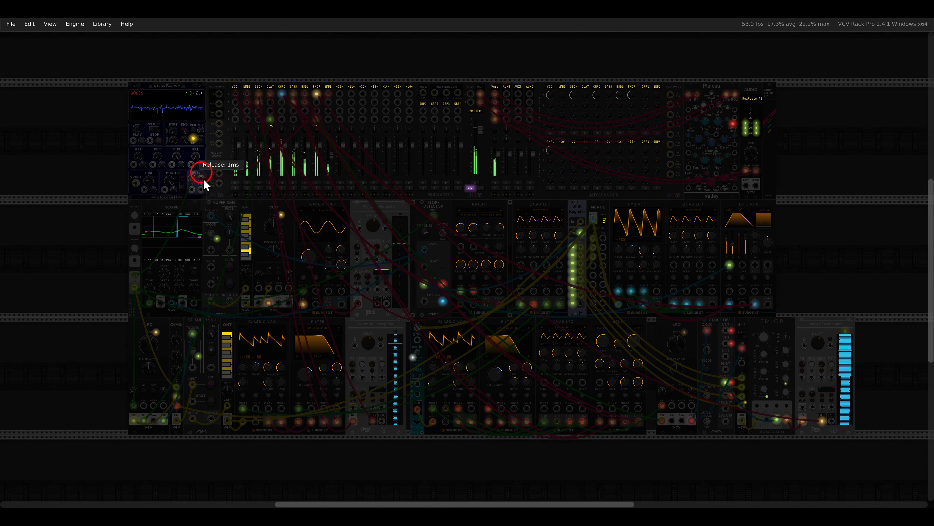
pyautogui.moveTo(390, 373); pyautogui.dragTo(370, 367)
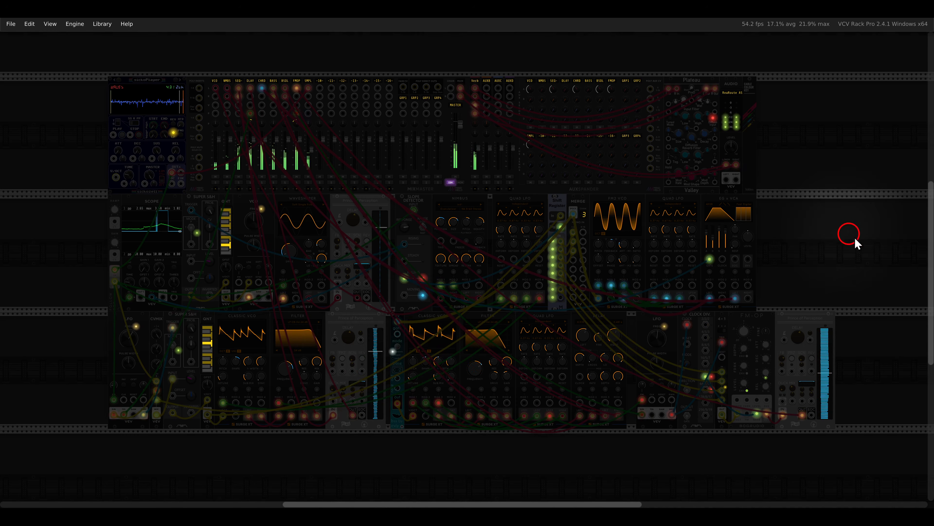